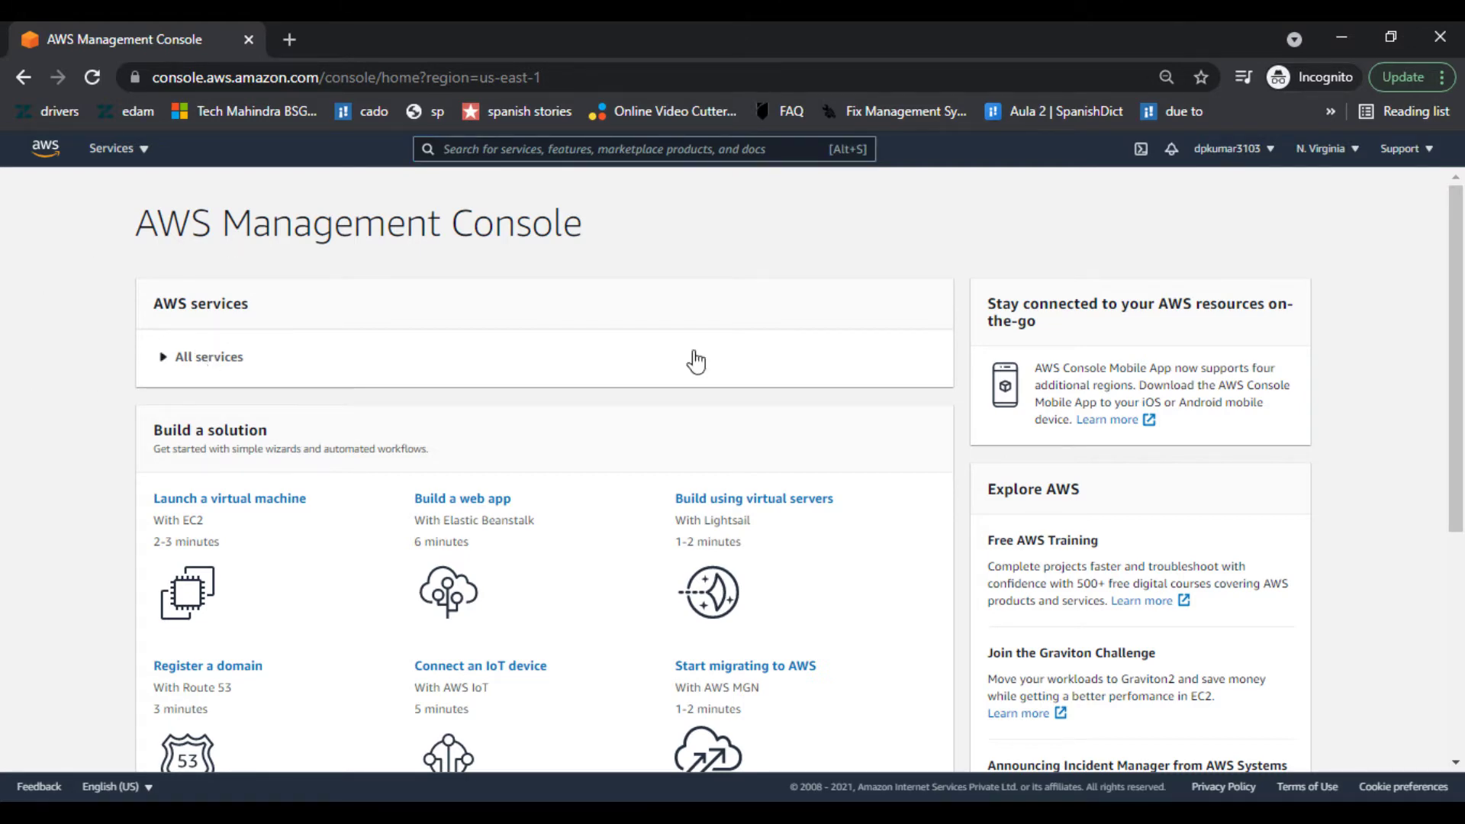
Step: Show the full list of AWS services and open EC2 from the Compute group
scroll(694, 360, "down", 2)
scroll(695, 360, "down", 3)
scroll(693, 356, "up", 5)
left_click(223, 358)
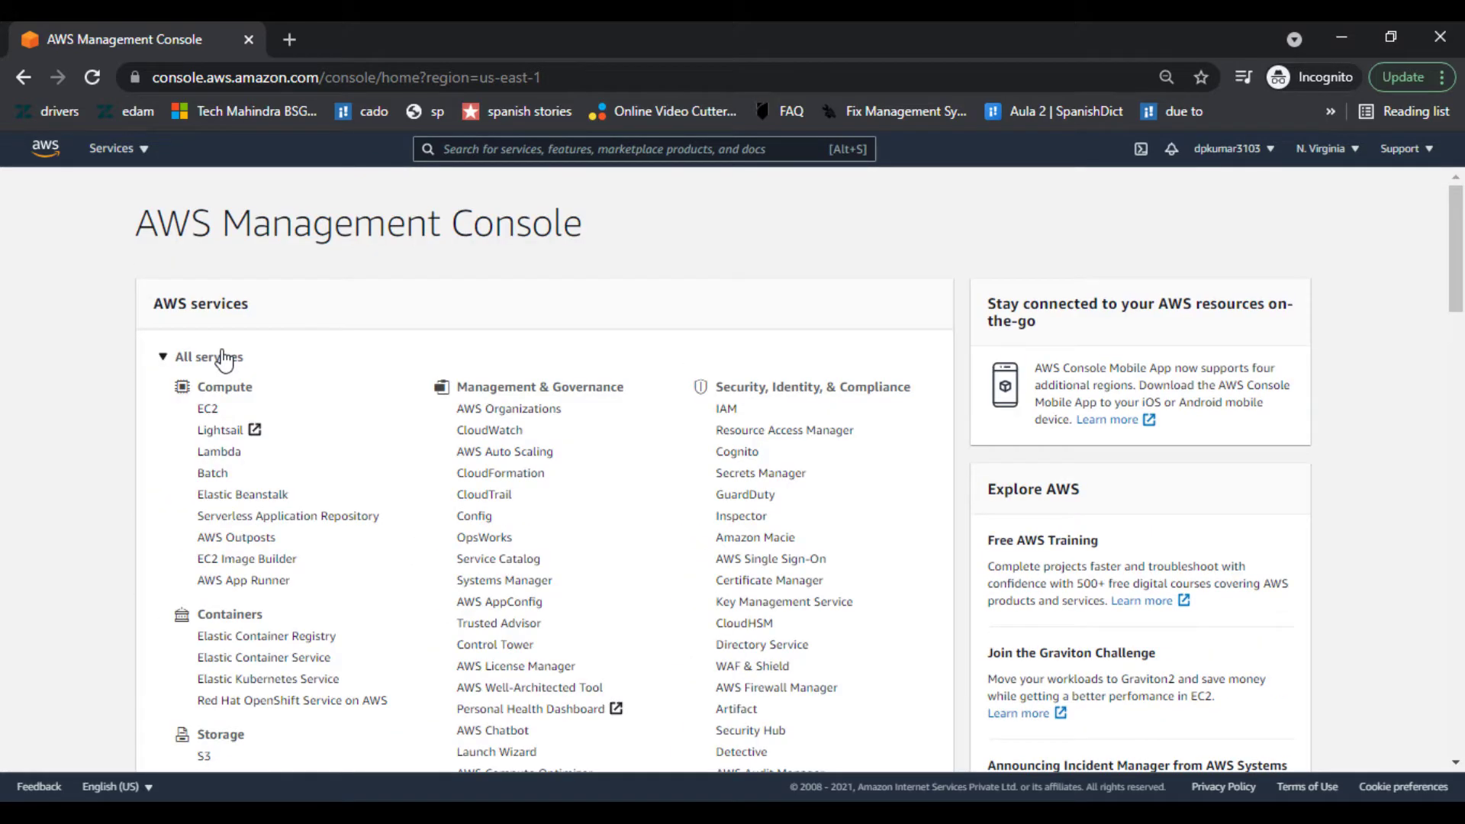
left_click(204, 410)
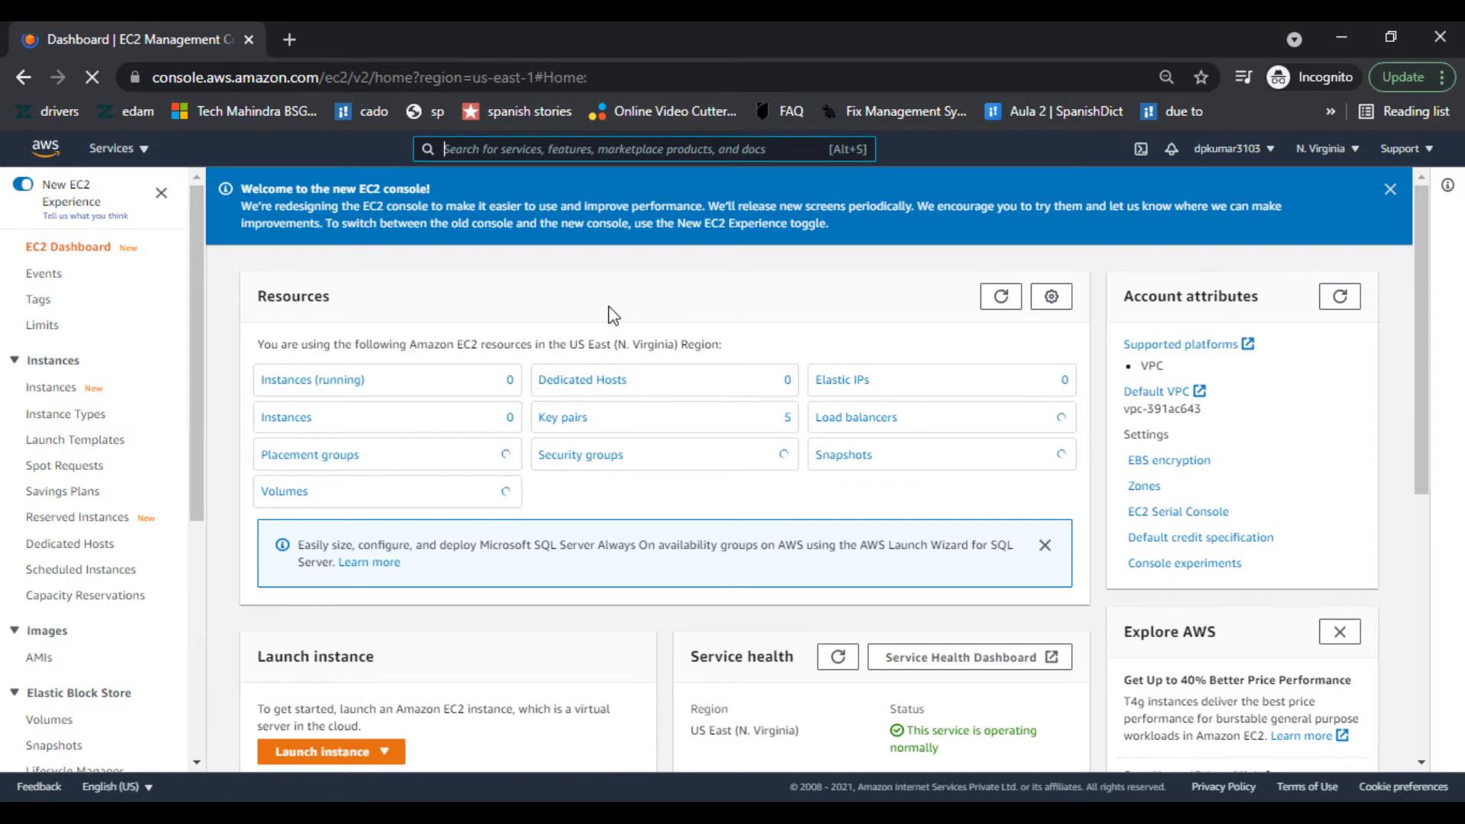
Step: Start launching a new instance from the EC2 dashboard
scroll(614, 315, "down", 2)
scroll(612, 314, "up", 2)
scroll(325, 522, "down", 3)
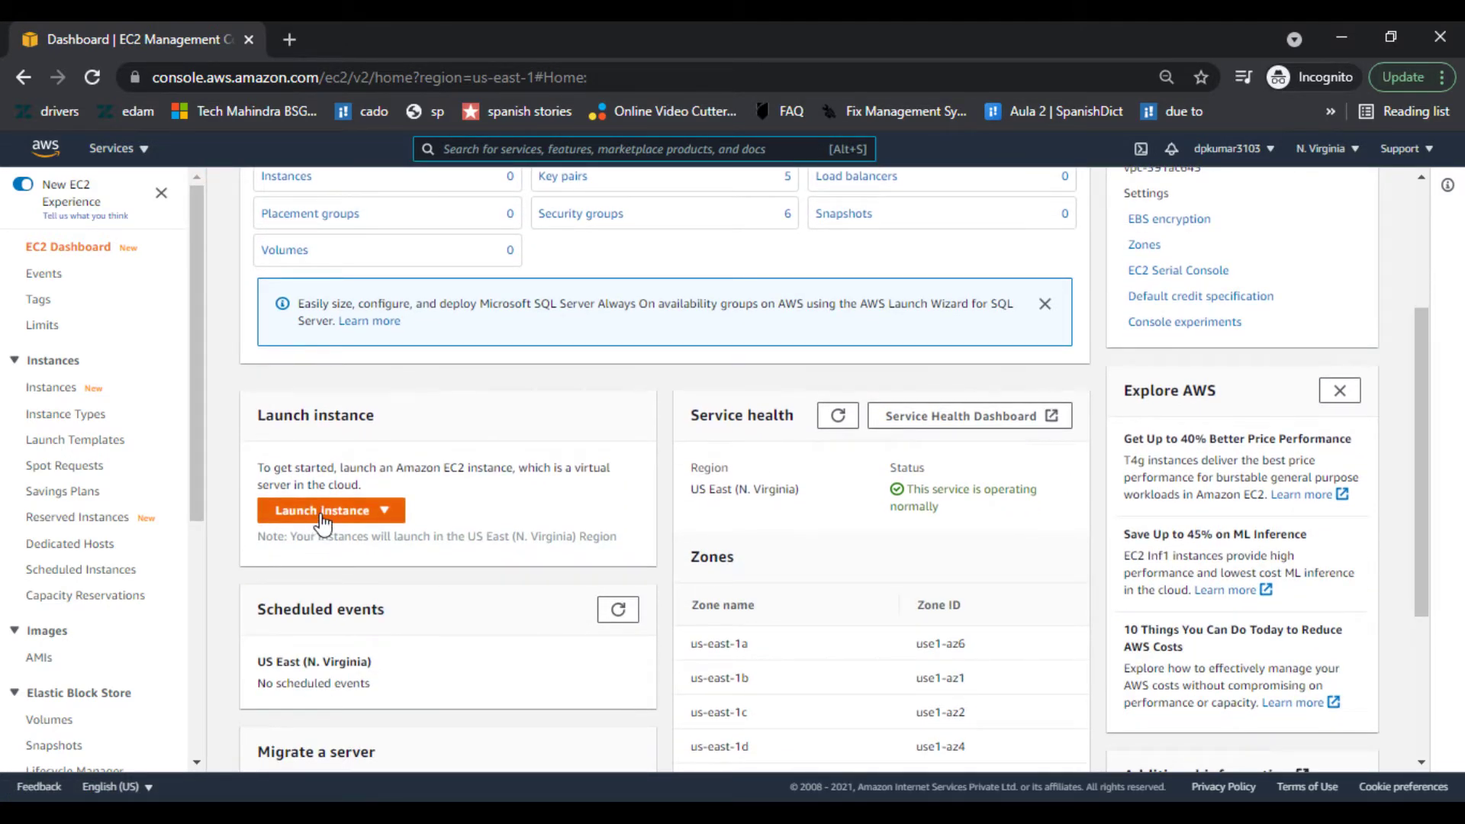
left_click(323, 523)
left_click(321, 543)
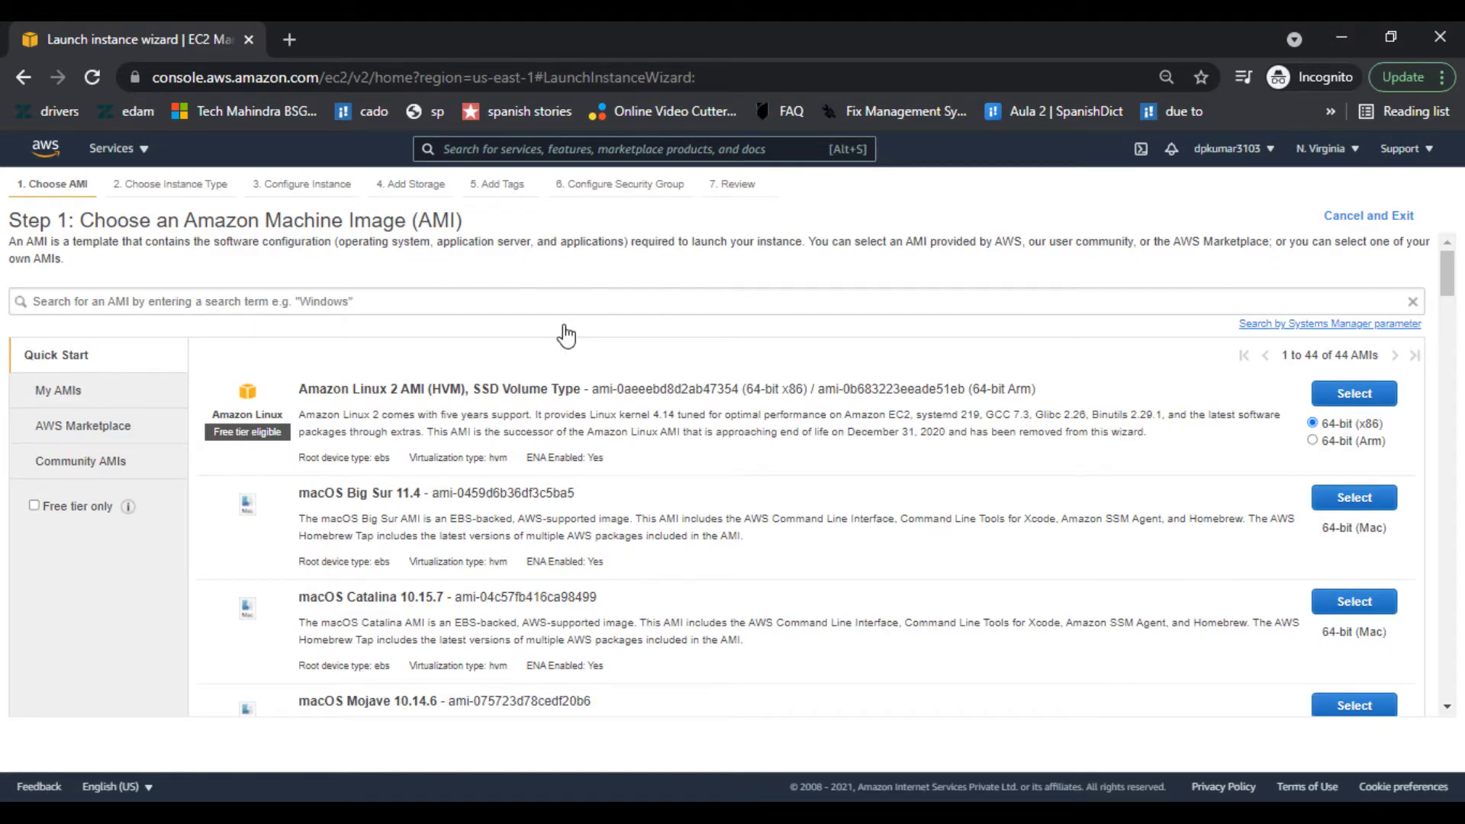
Step: Choose the free-tier-eligible Microsoft Windows Server 2016 Base image as the AMI for the instance
scroll(566, 334, "down", 5)
scroll(569, 334, "up", 5)
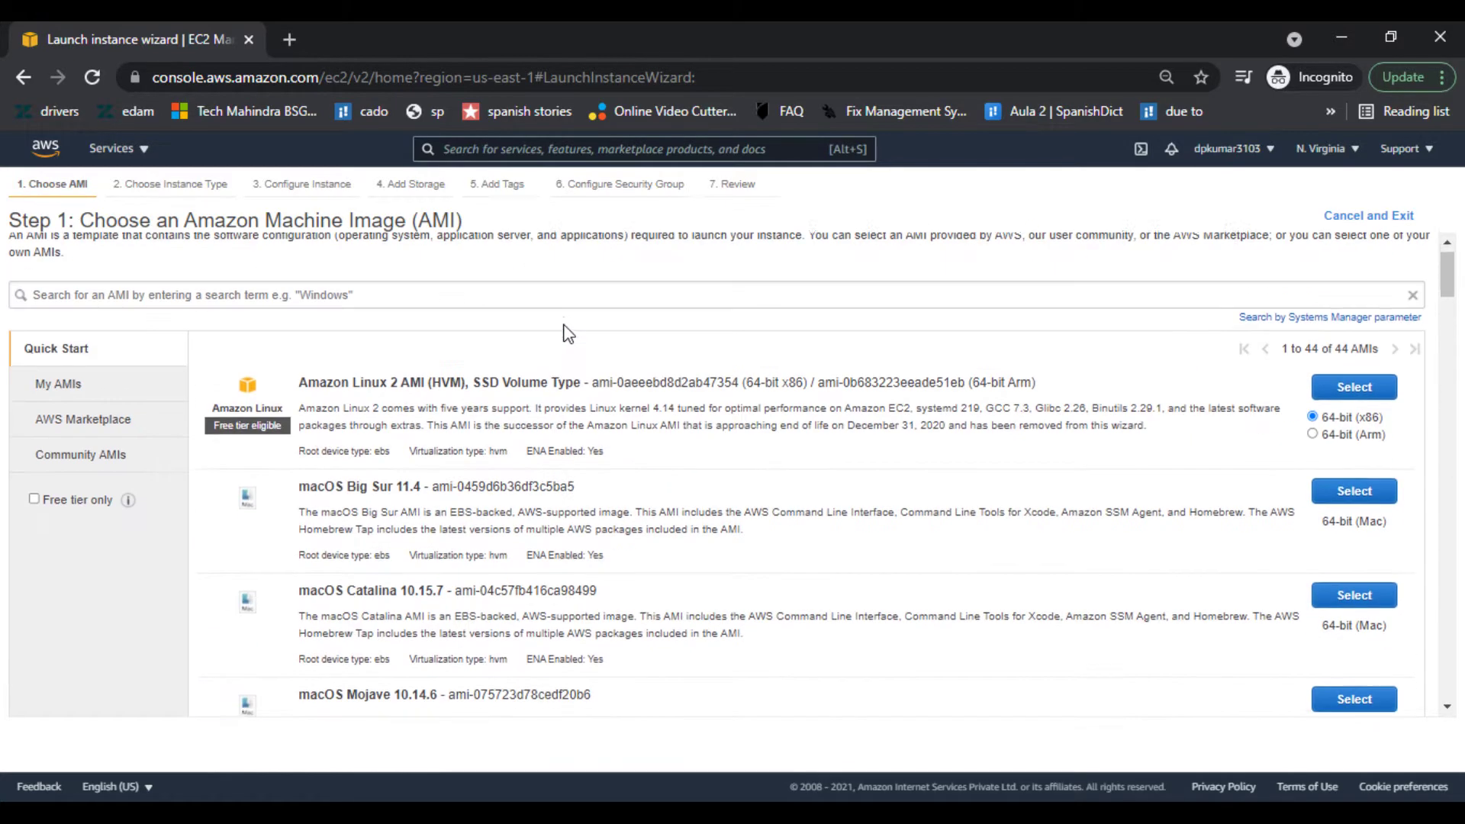
scroll(565, 334, "down", 4)
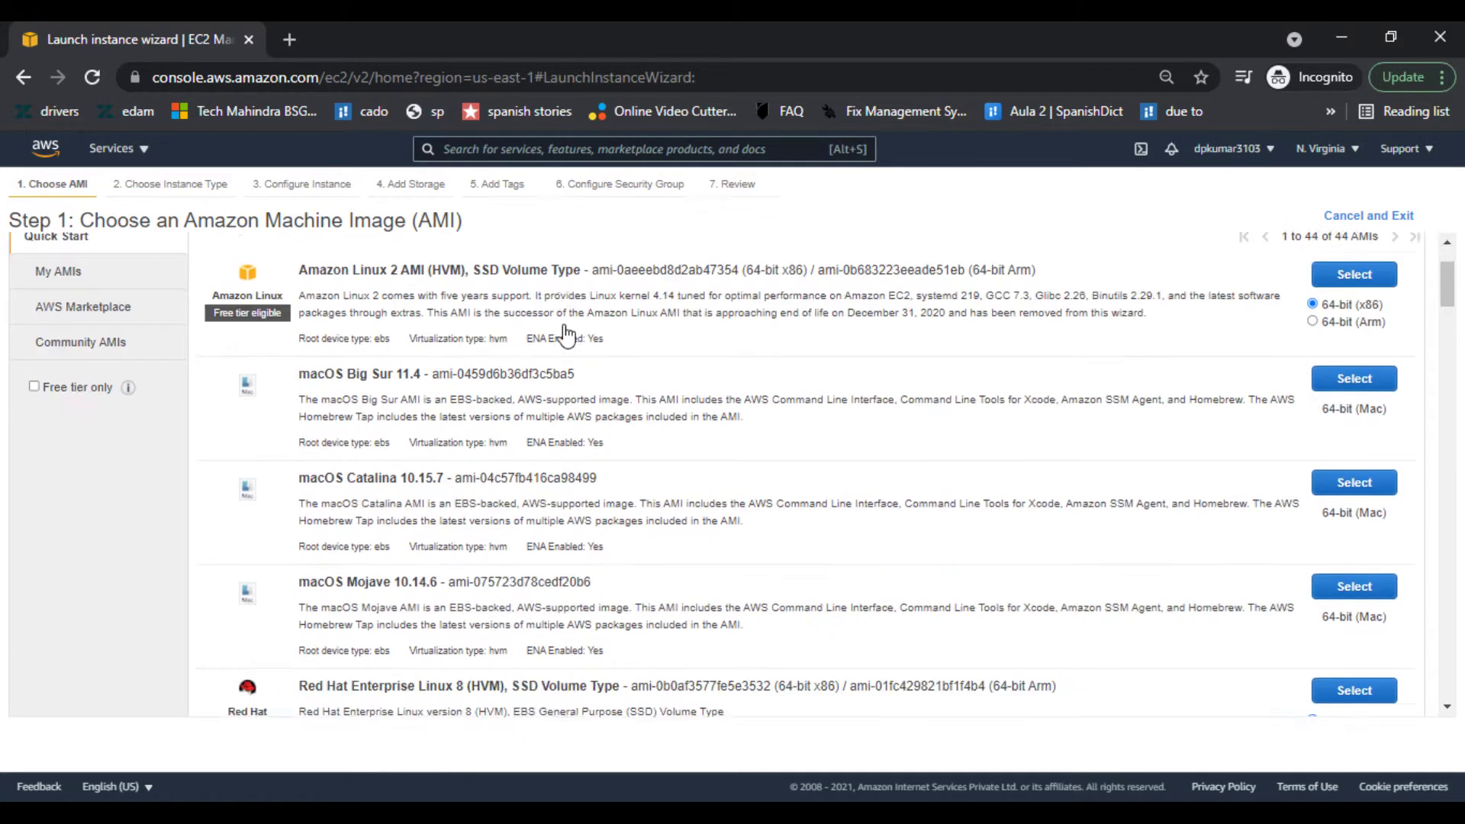
scroll(566, 334, "down", 8)
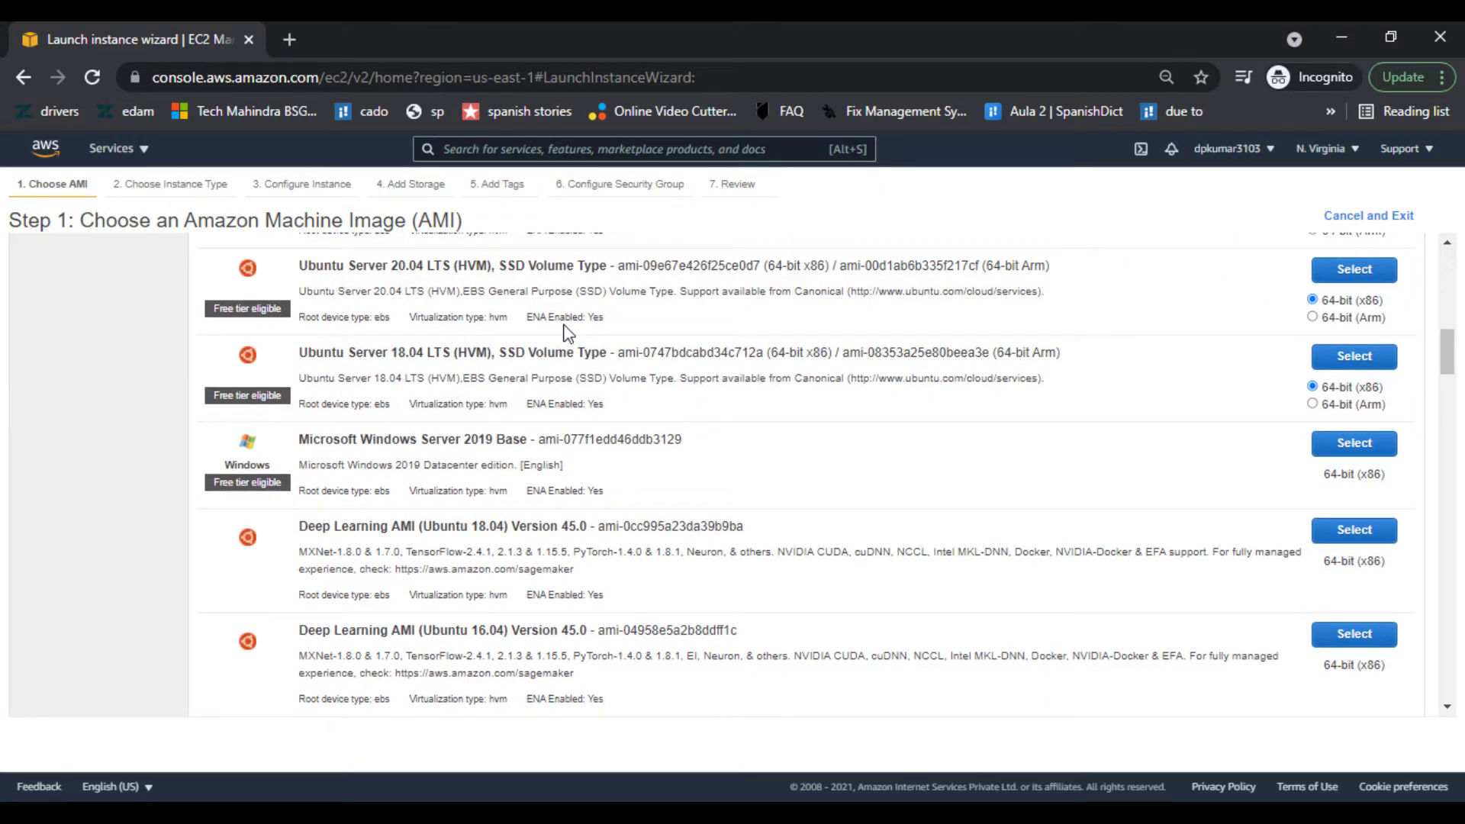
scroll(599, 477, "down", 3)
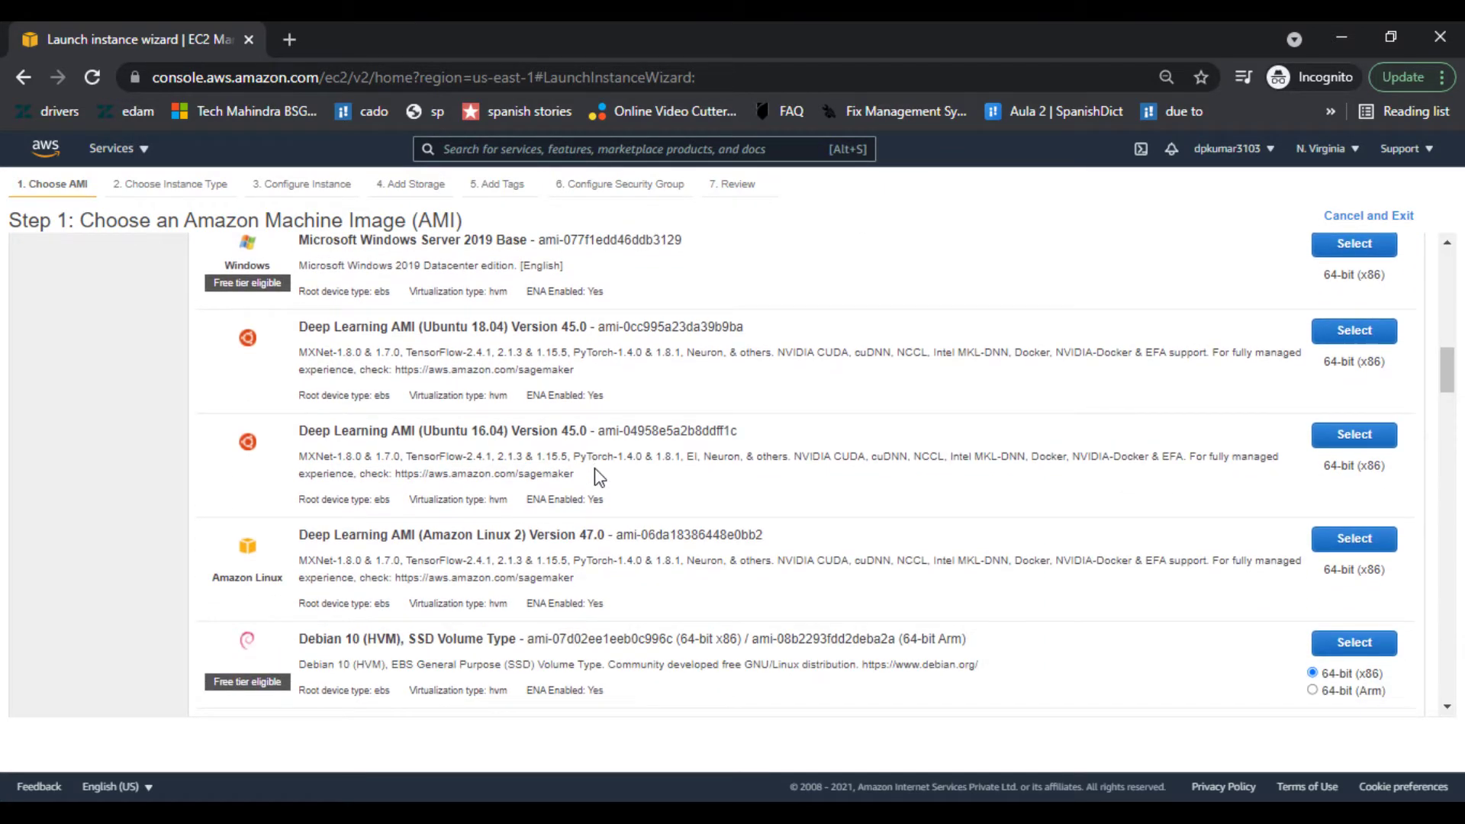
scroll(599, 477, "down", 7)
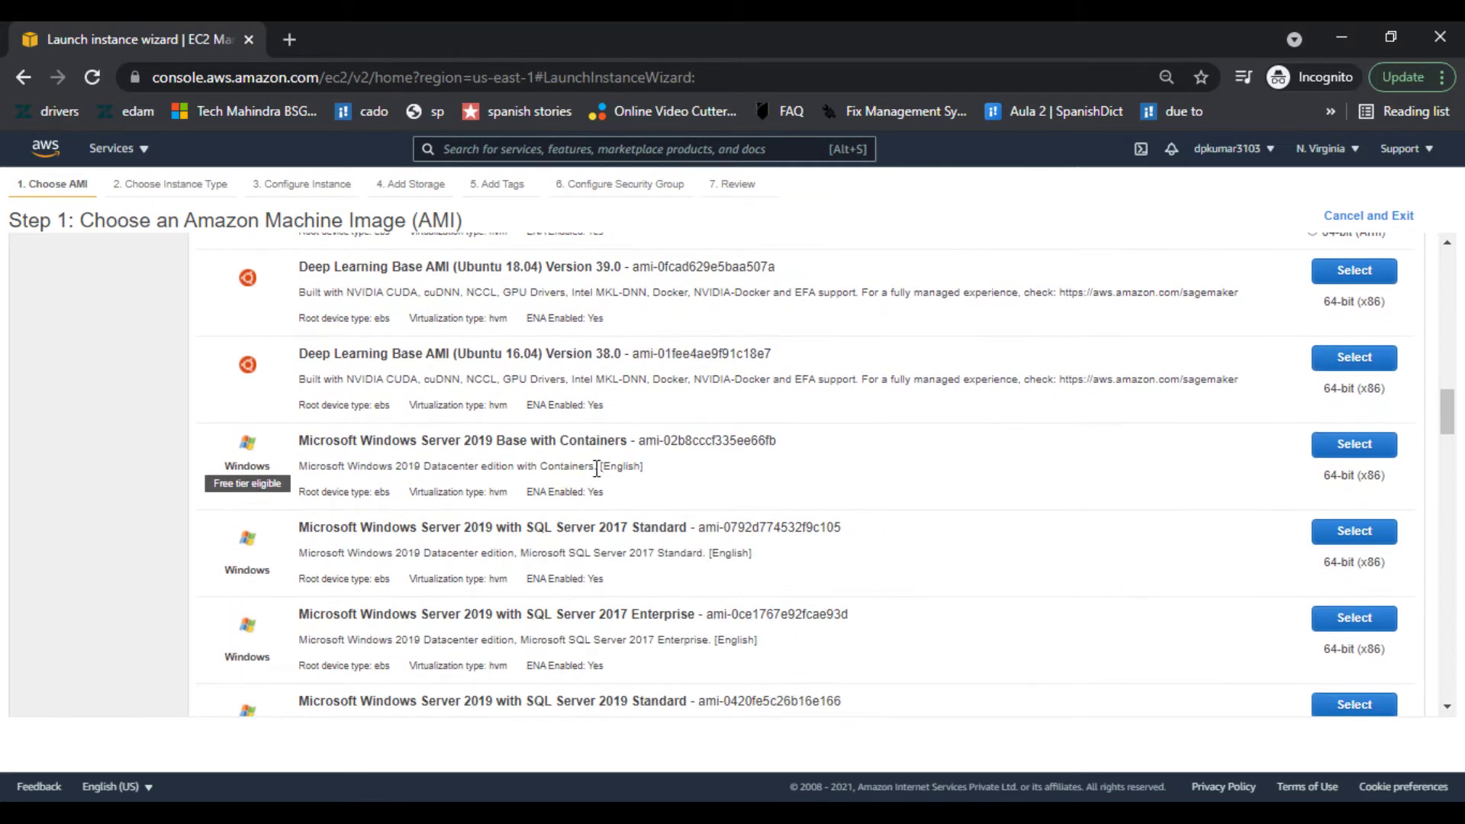
scroll(597, 469, "down", 6)
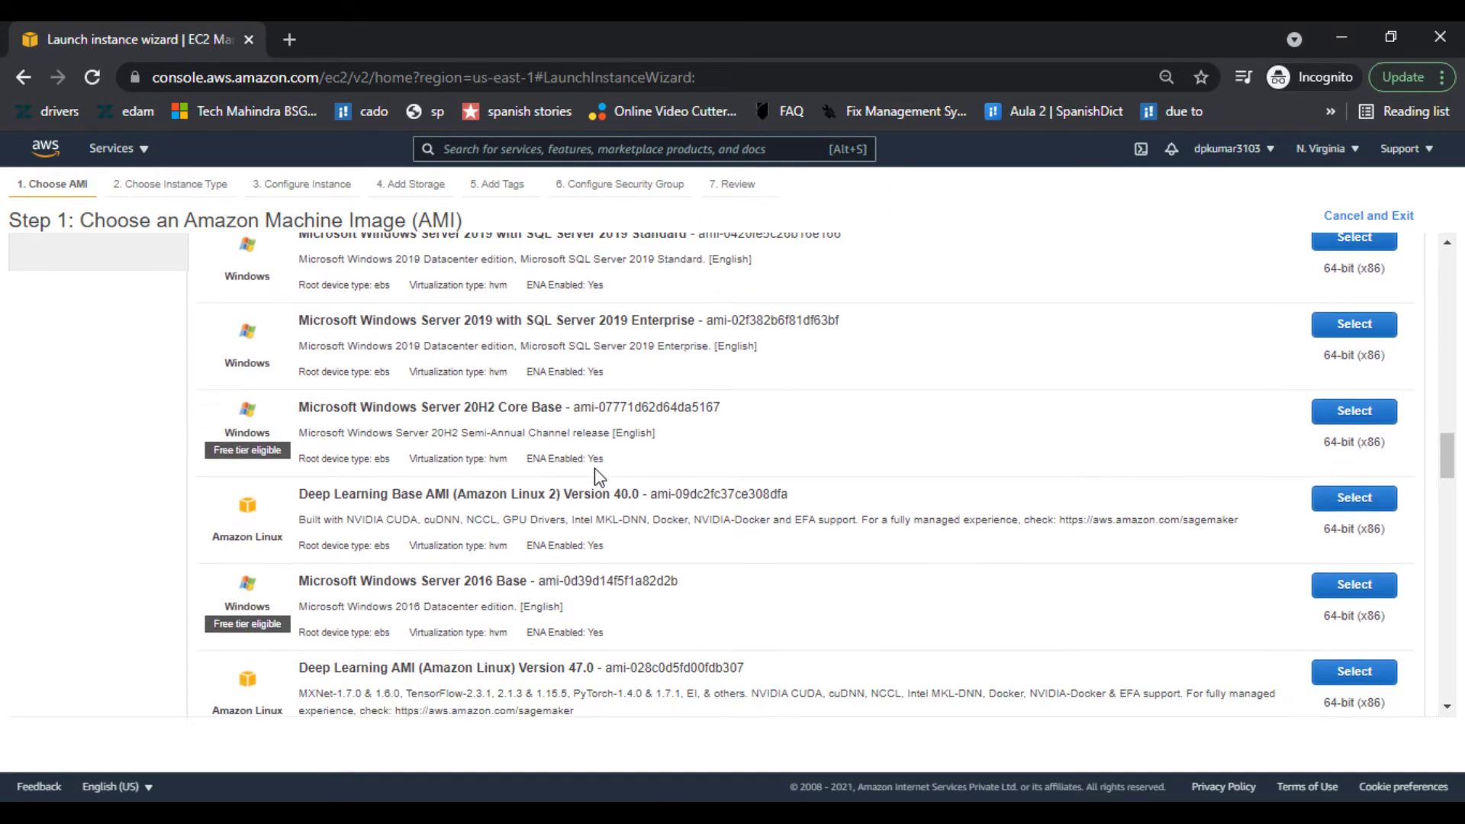
scroll(597, 472, "down", 1)
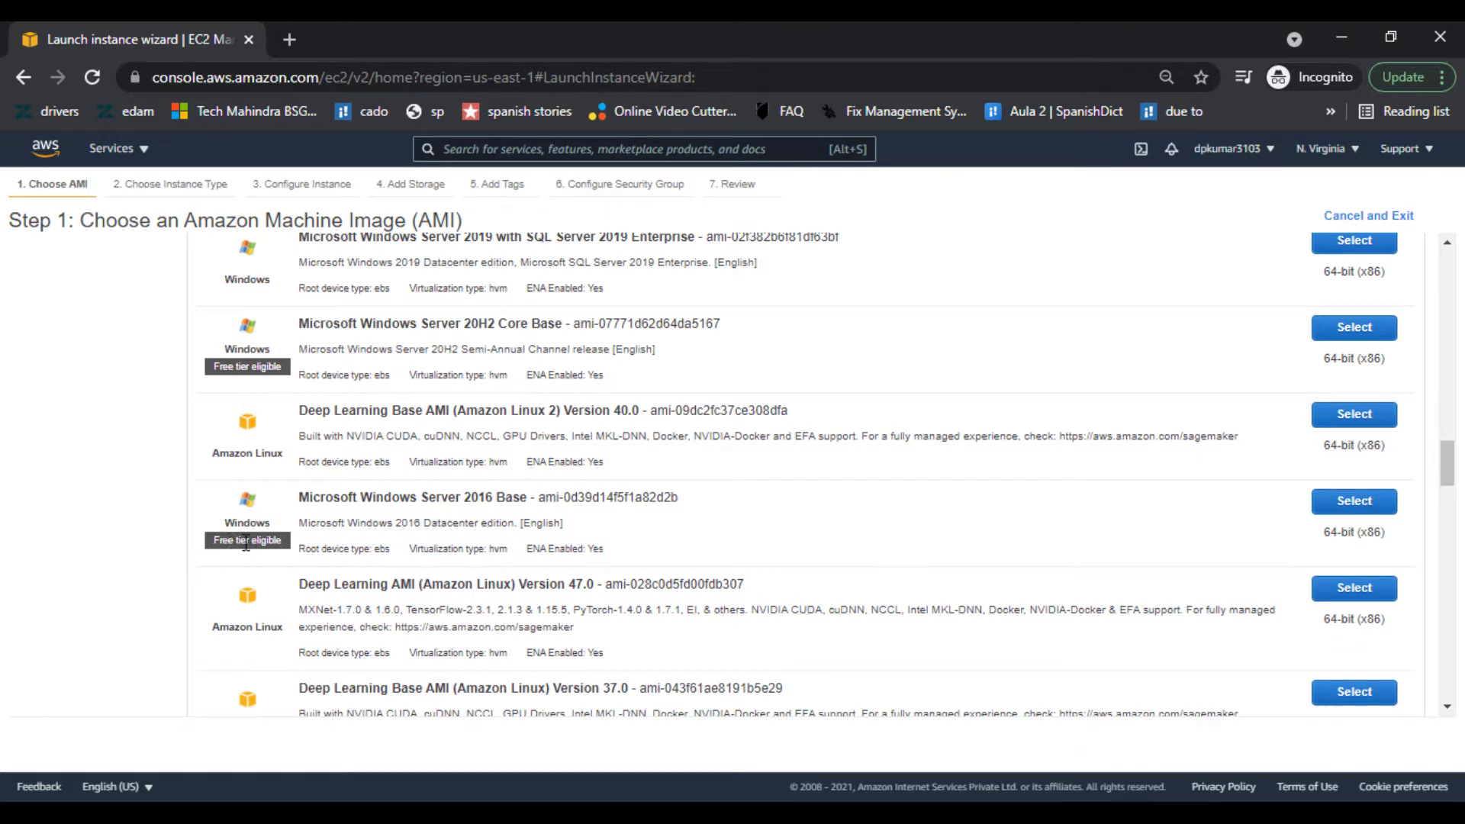
left_click(1353, 504)
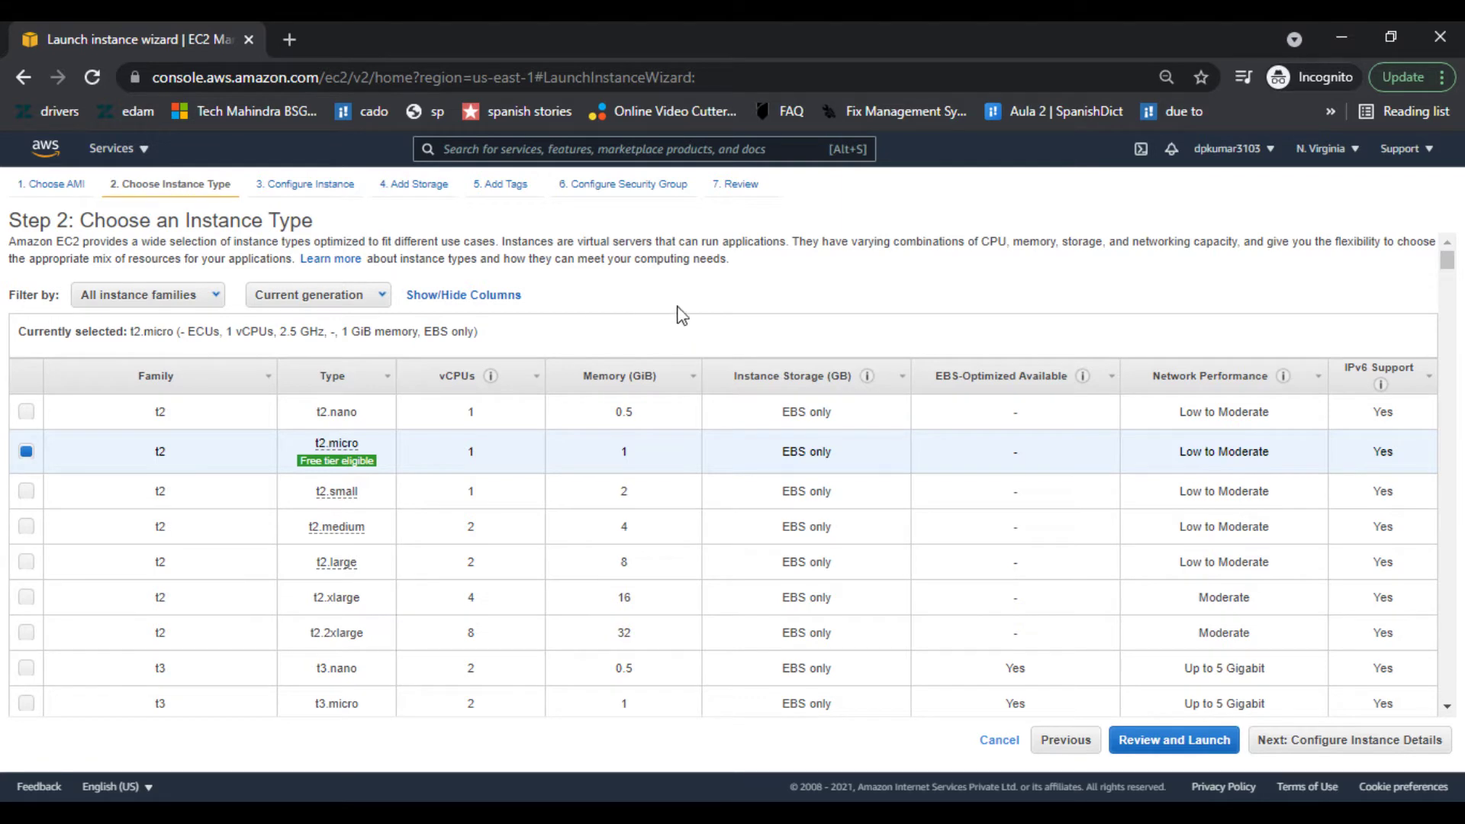
Step: Examine the available instance types with their vCPUs, memory and storage, and read the free-tier note for t2.micro
mouse_move(330, 471)
scroll(840, 467, "down", 2)
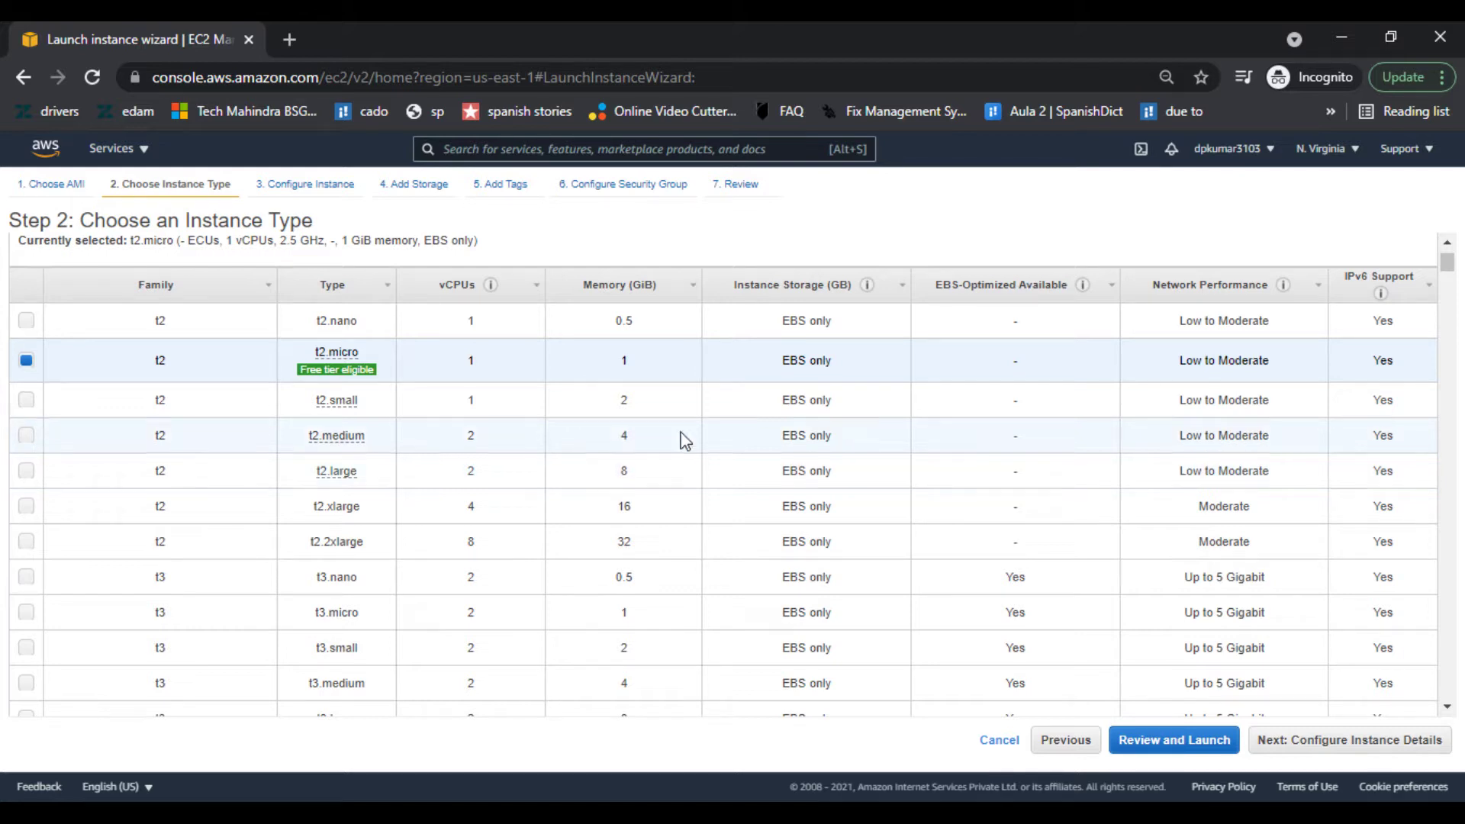
scroll(606, 533, "down", 3)
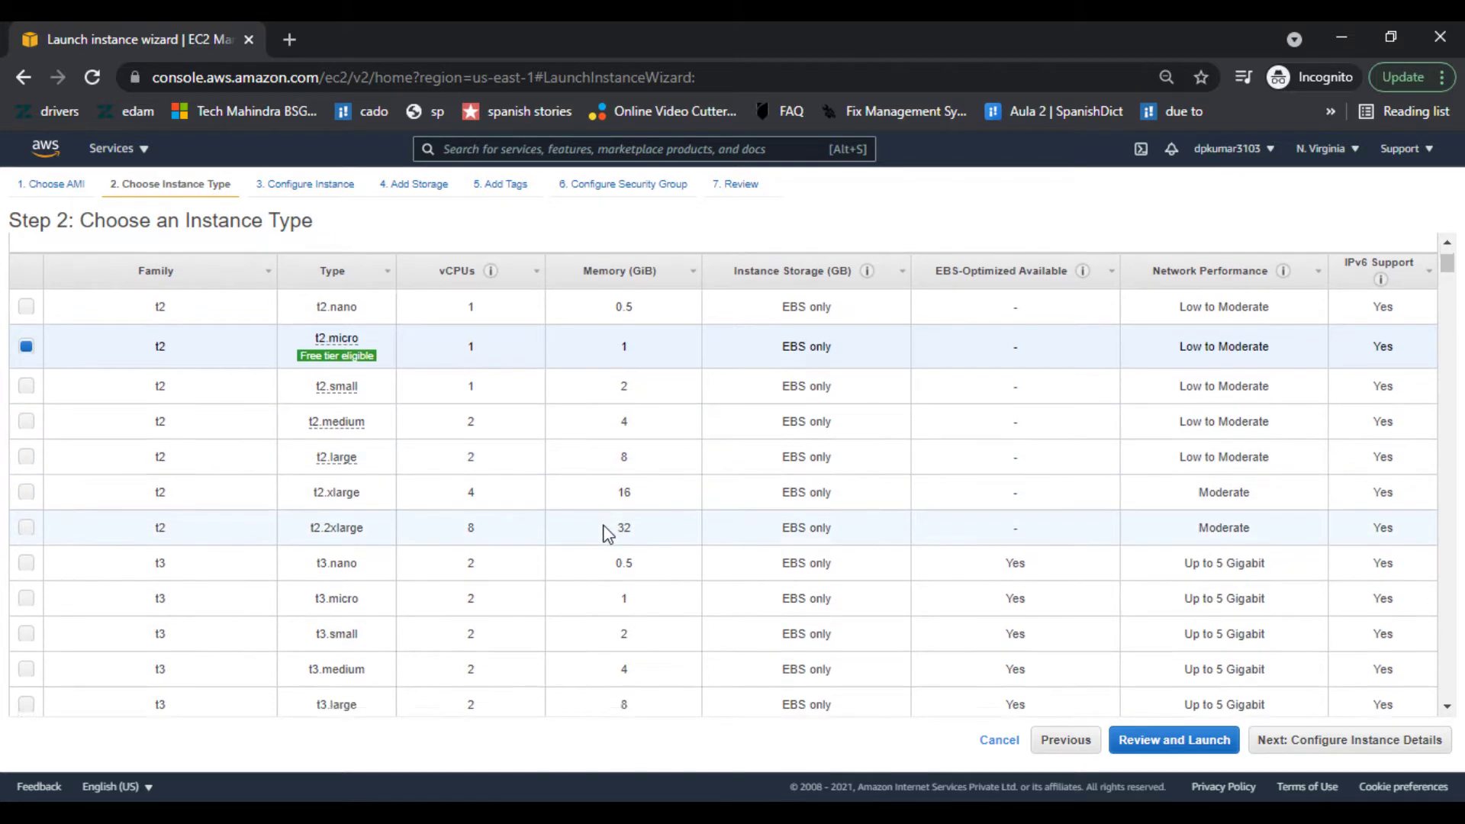
scroll(606, 533, "up", 3)
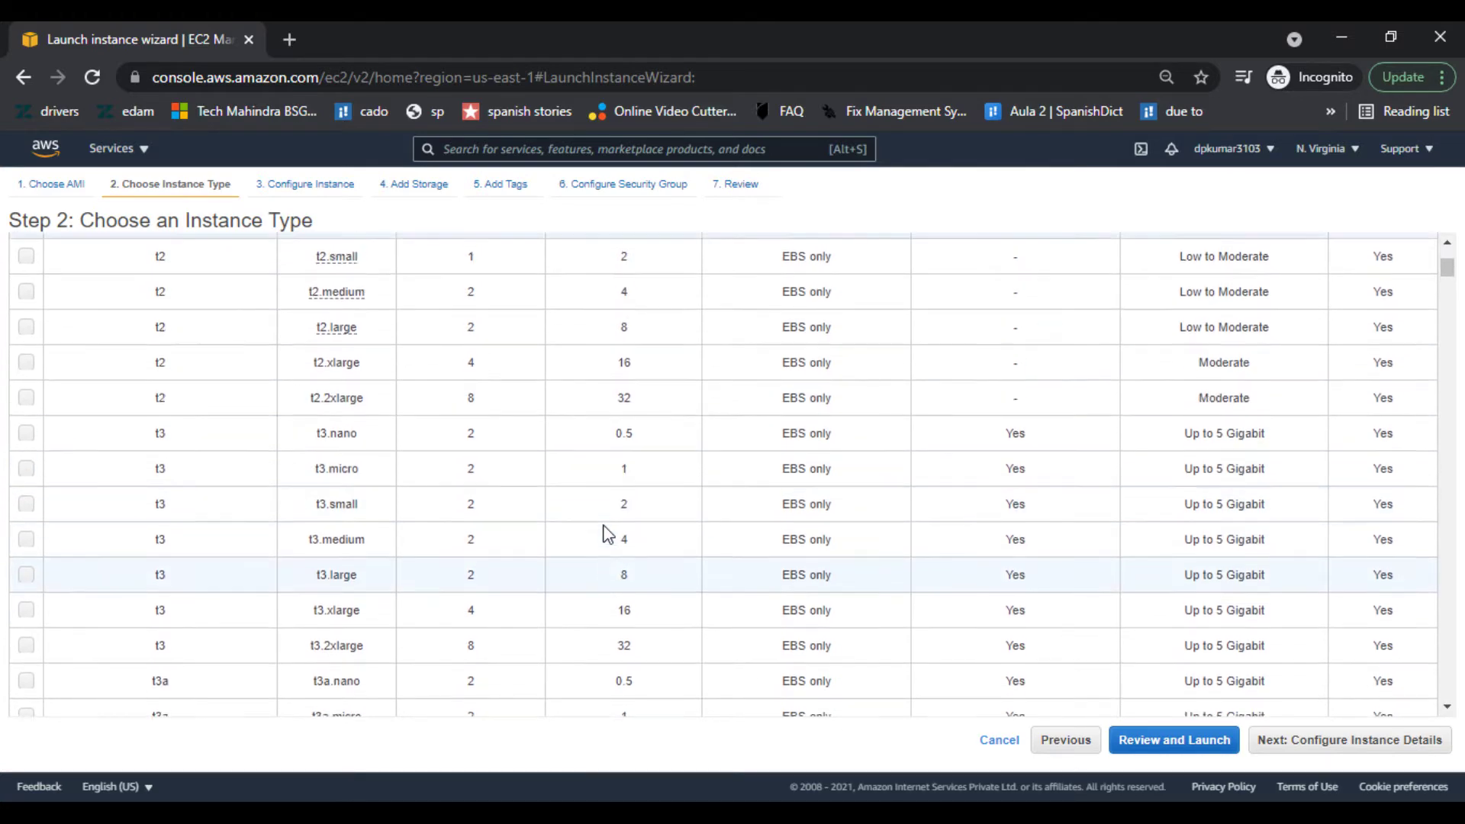
scroll(610, 542, "down", 2)
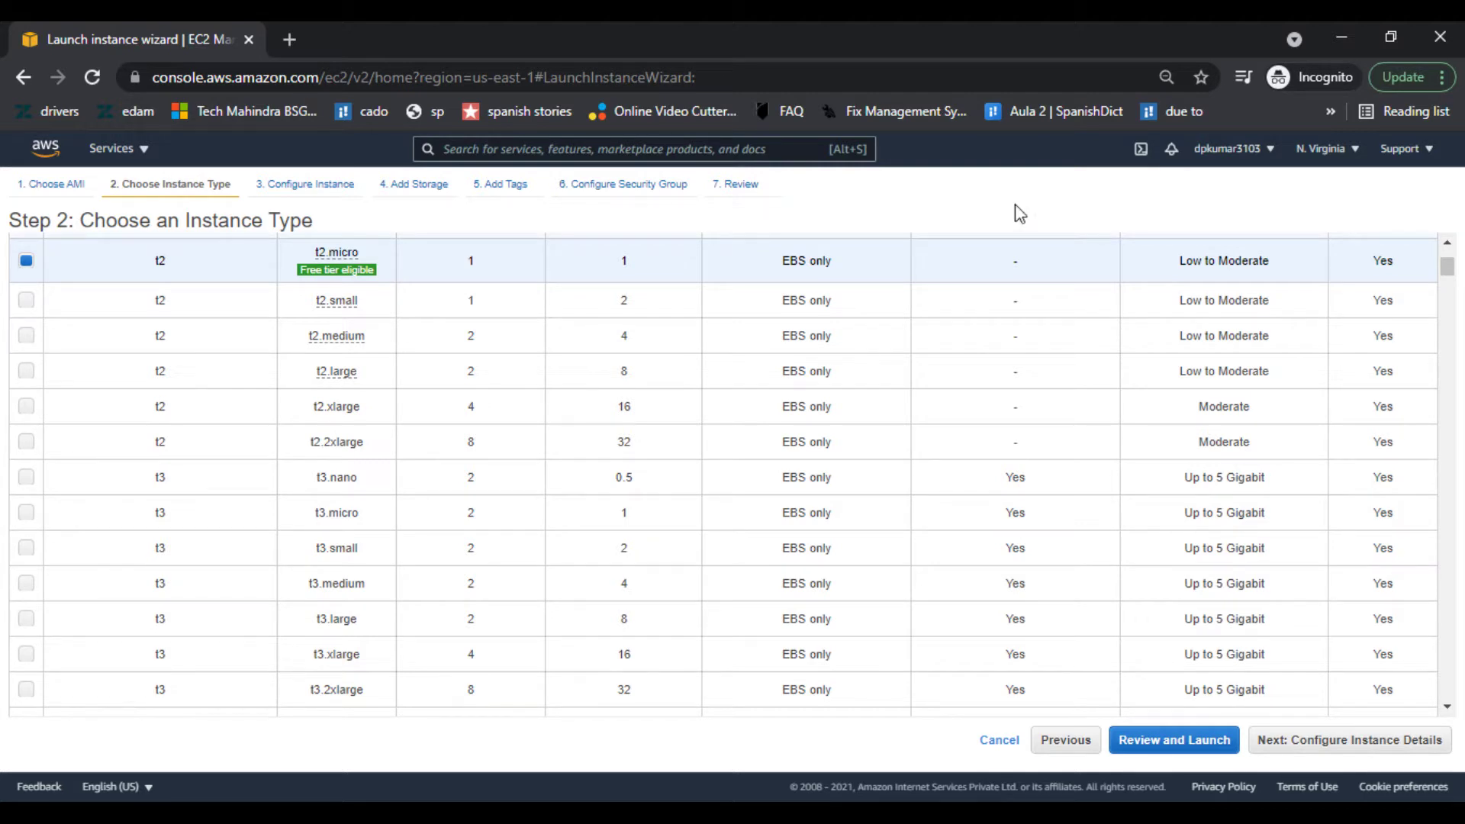
scroll(727, 393, "down", 5)
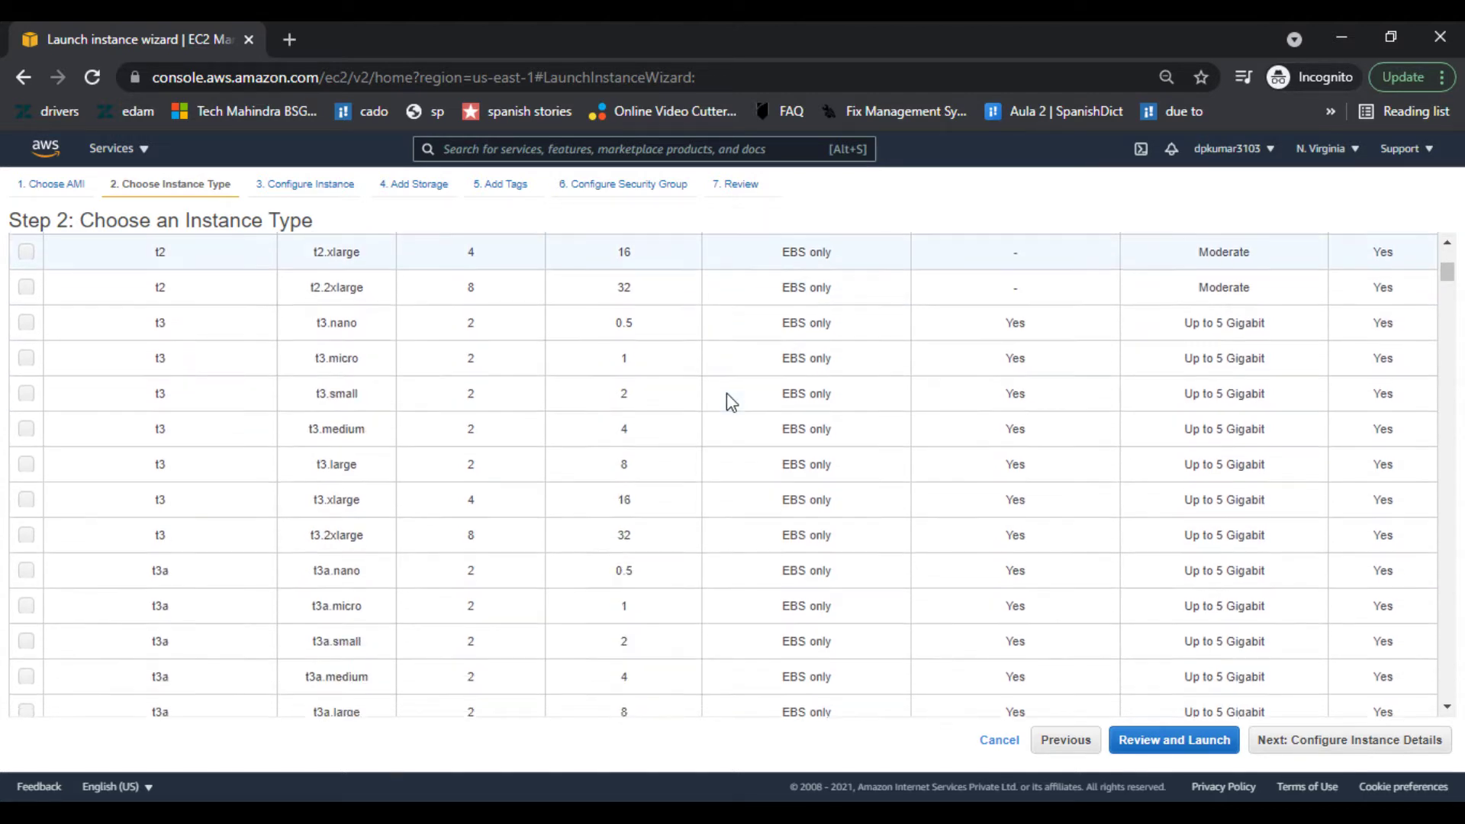
scroll(727, 392, "down", 5)
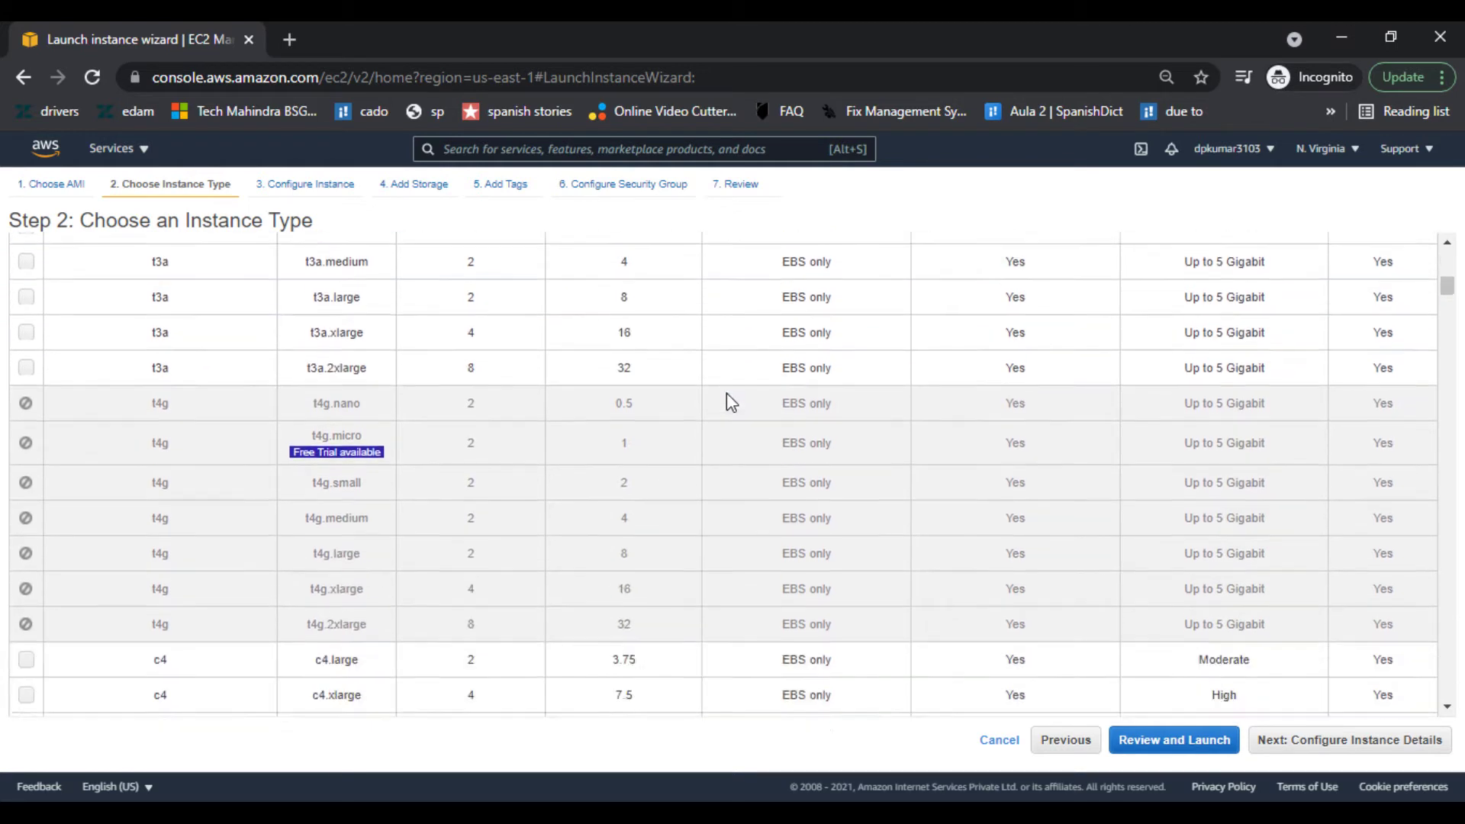
scroll(727, 392, "up", 6)
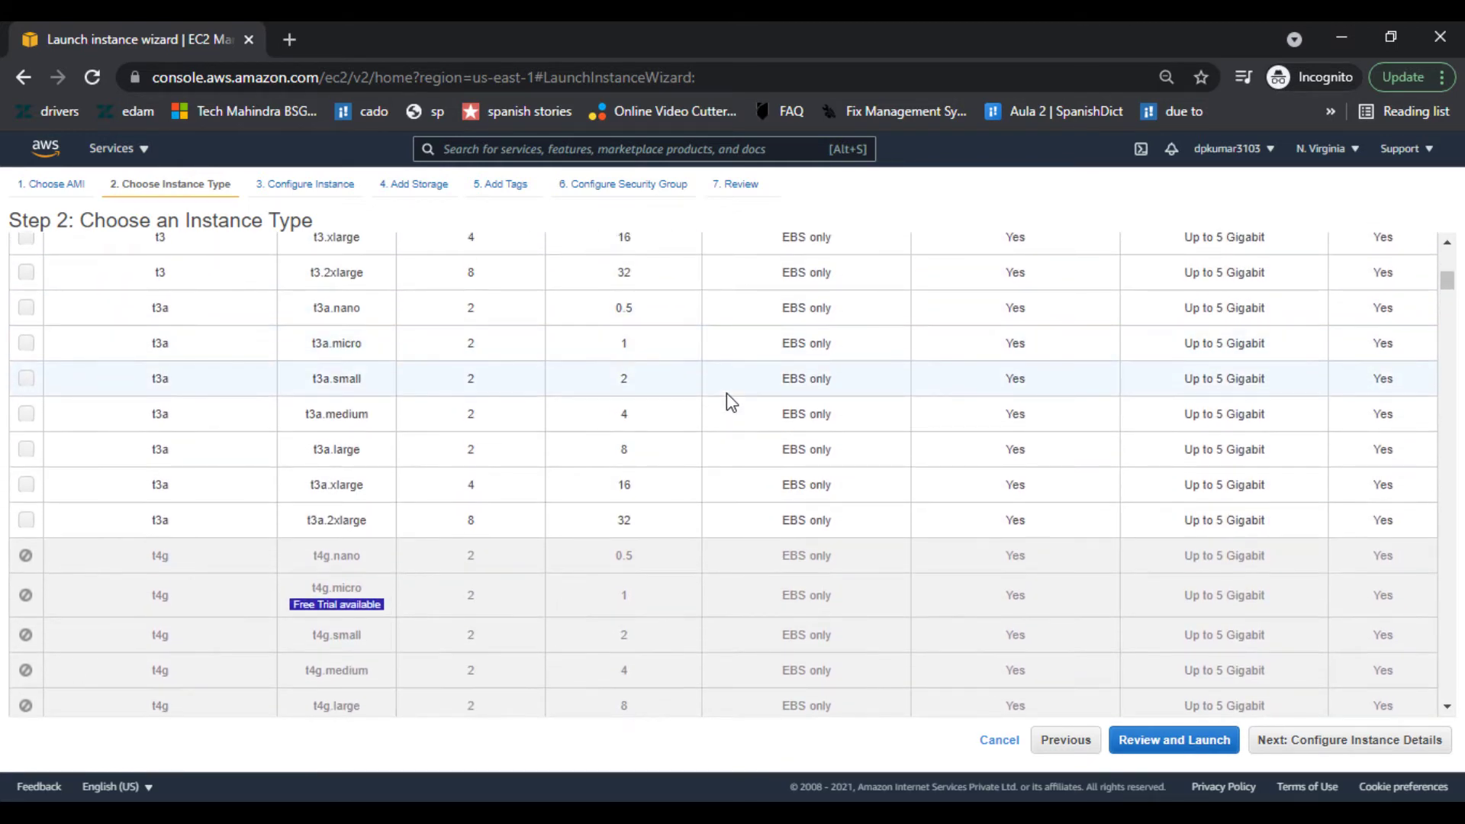
scroll(727, 392, "down", 1)
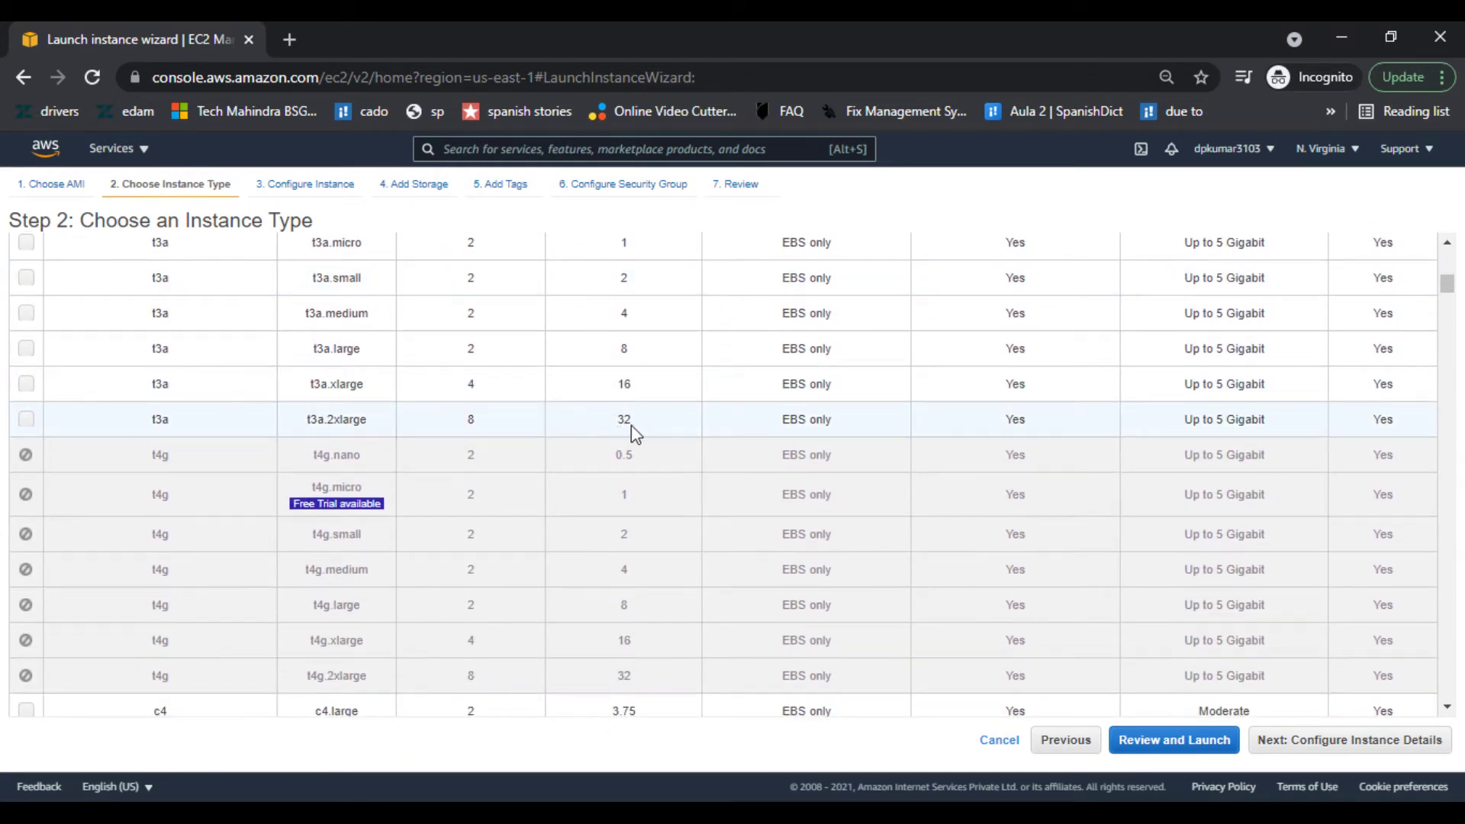
scroll(719, 442, "down", 3)
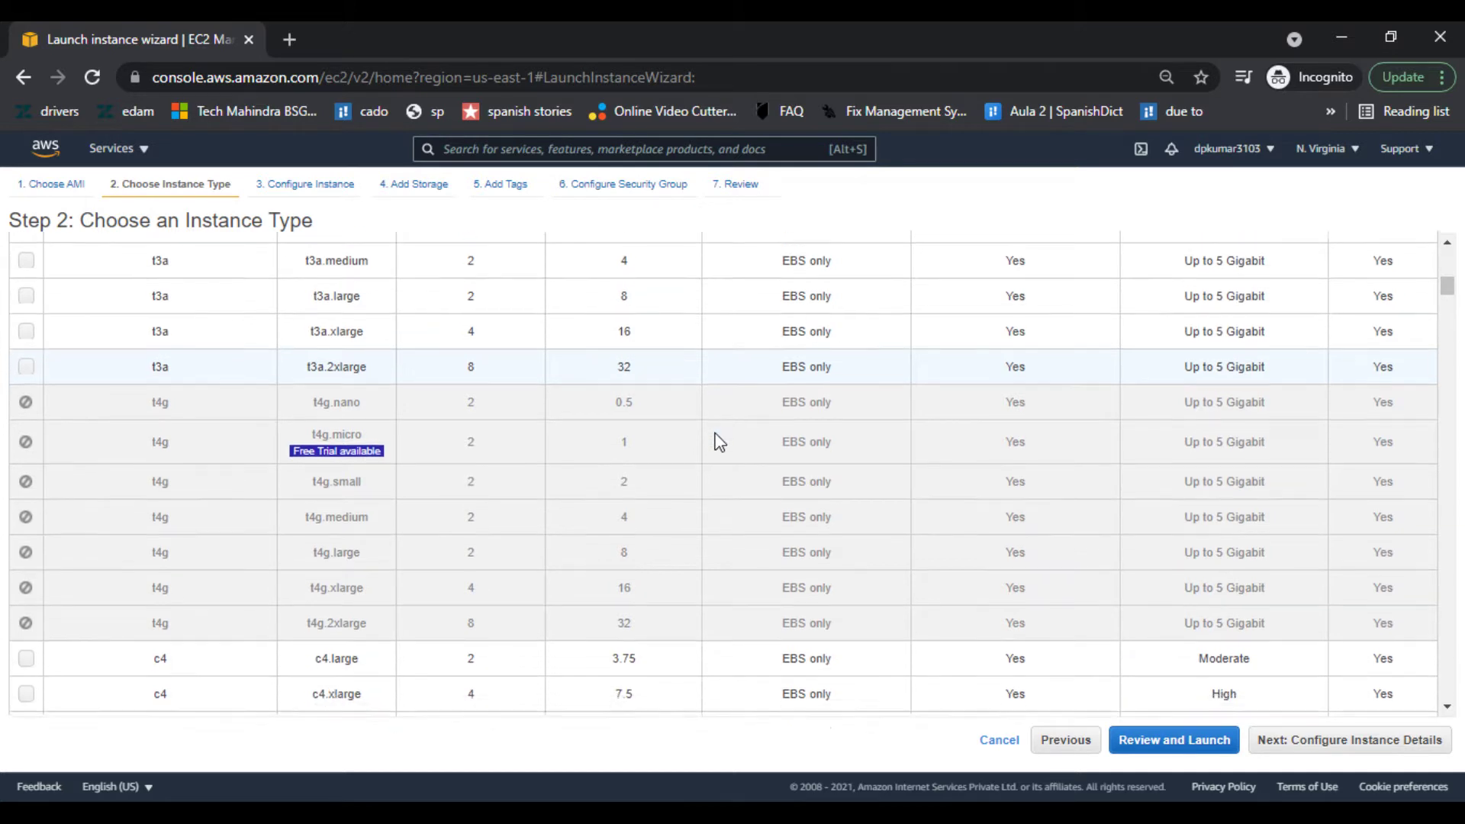
scroll(720, 442, "down", 3)
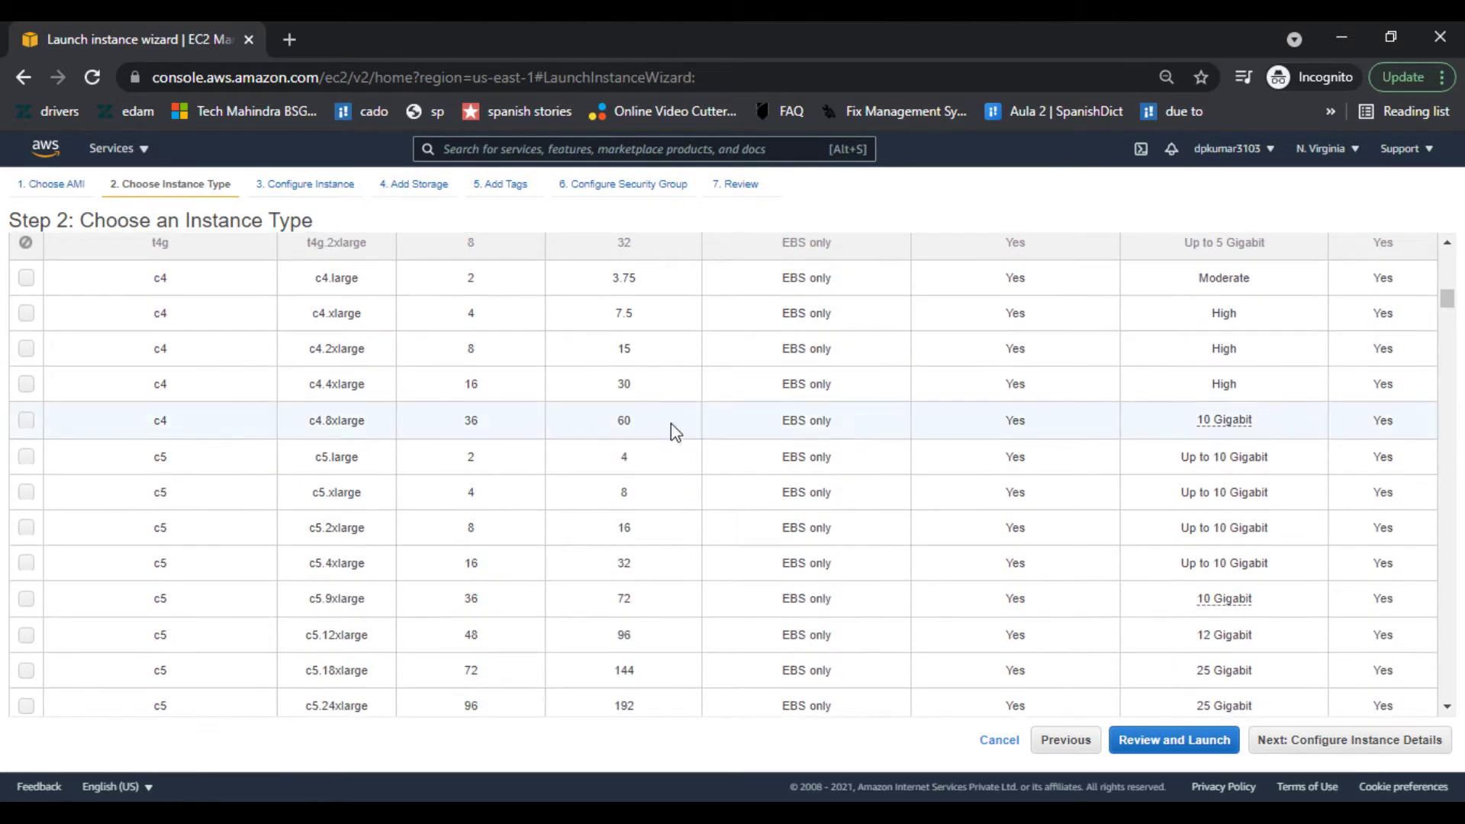
scroll(681, 529, "down", 2)
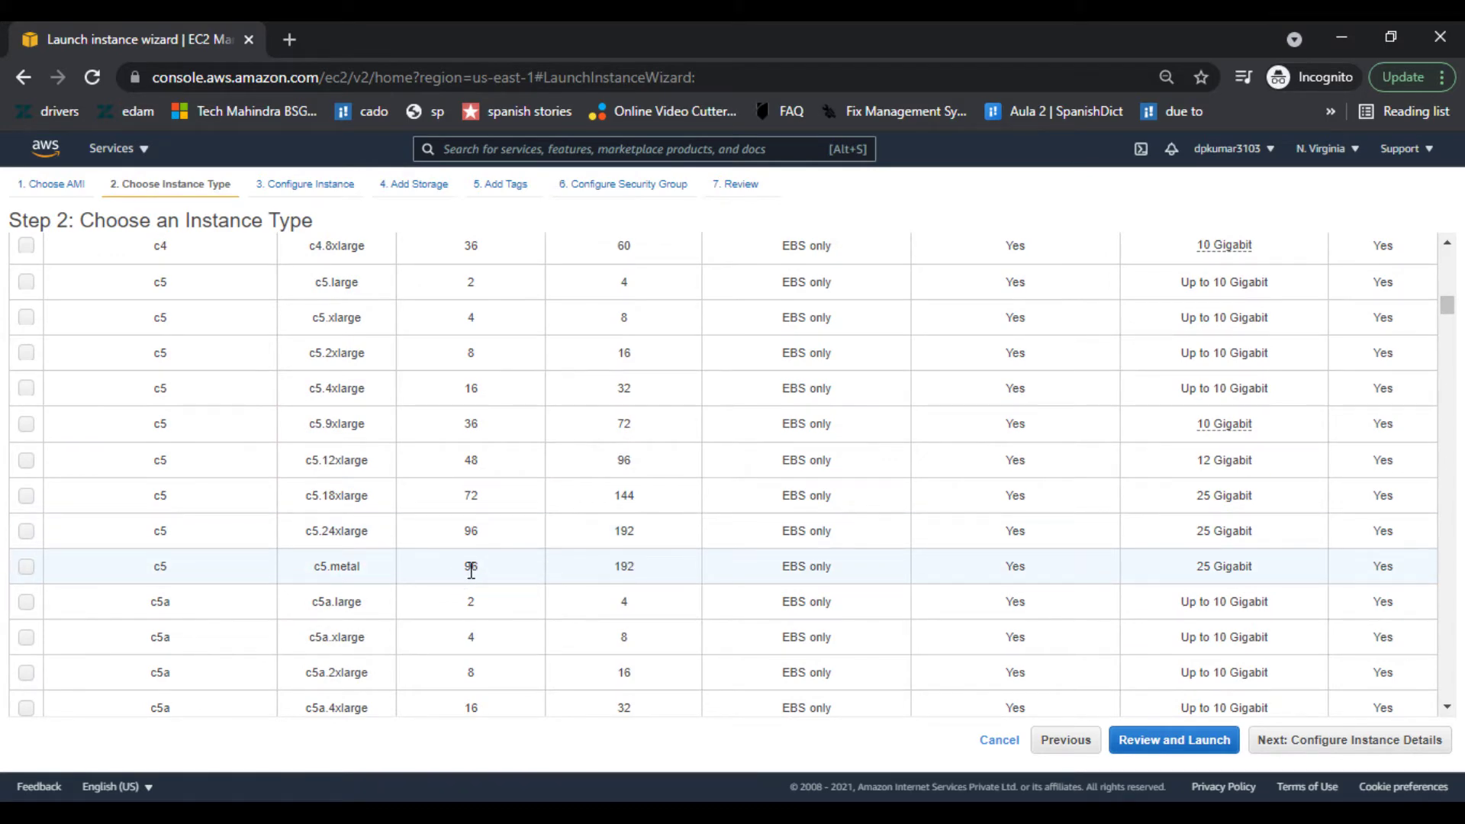
scroll(497, 577, "down", 5)
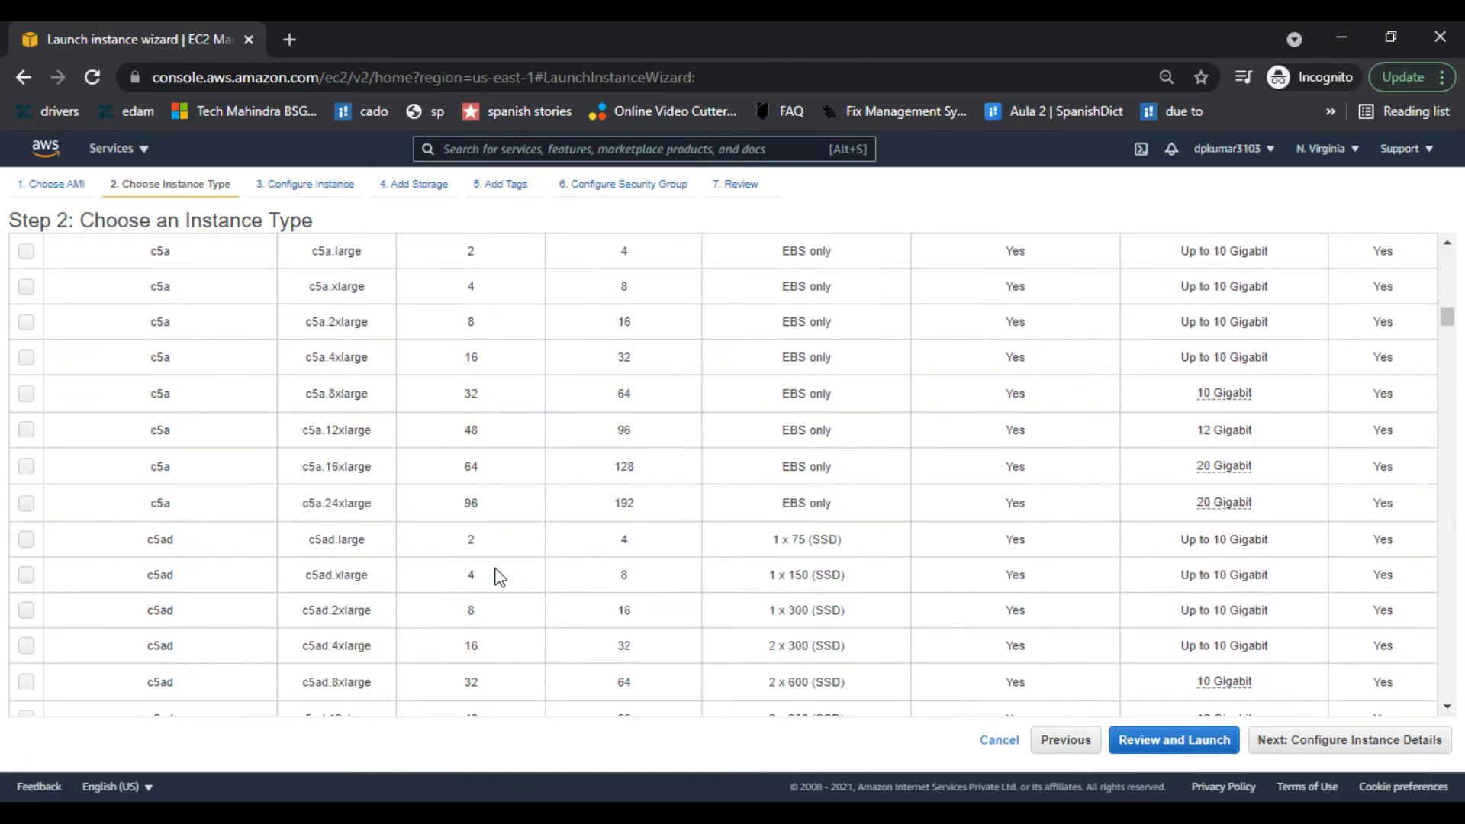
scroll(497, 577, "down", 7)
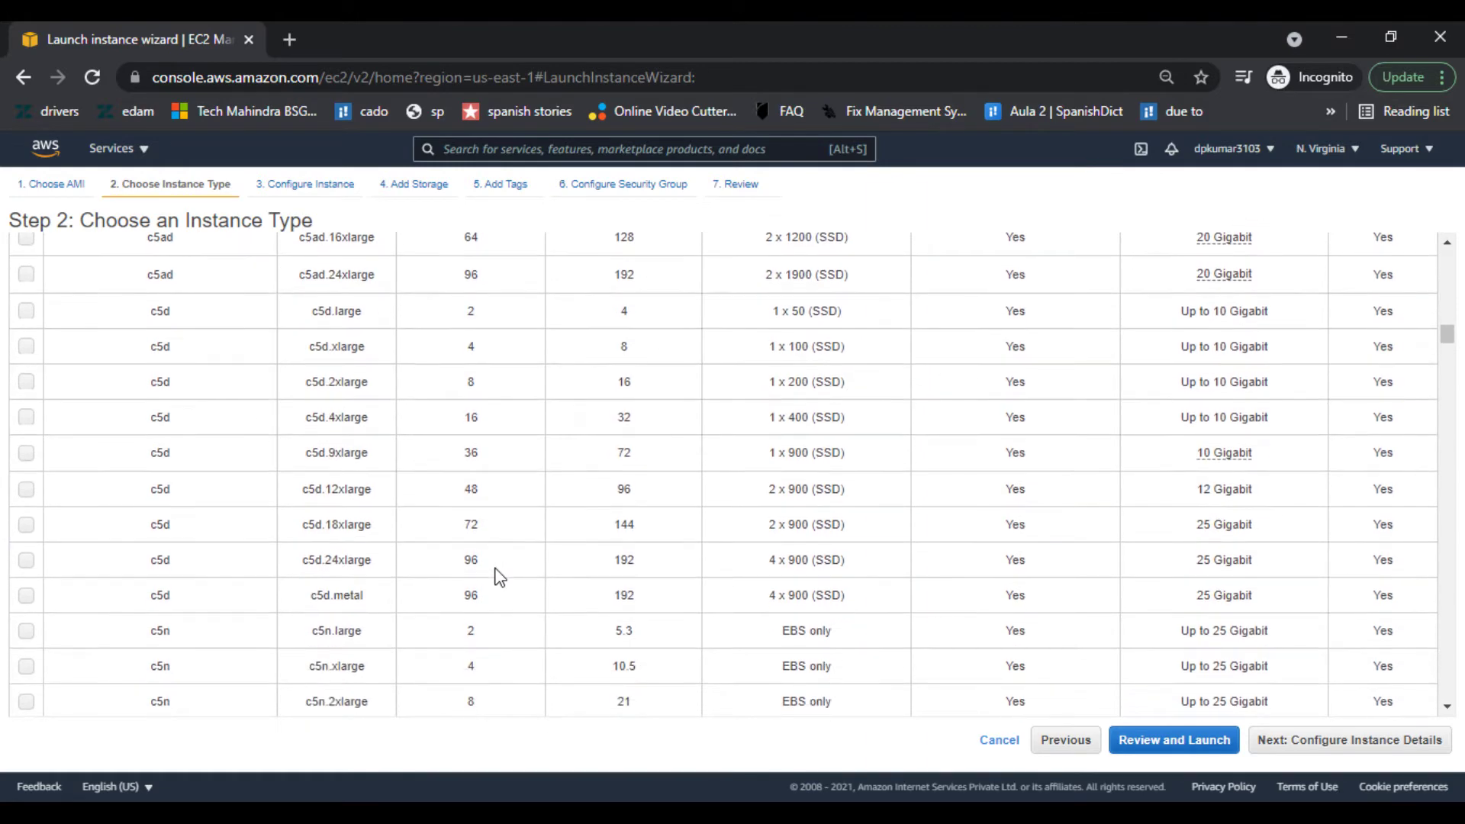
scroll(498, 576, "down", 4)
scroll(498, 576, "down", 3)
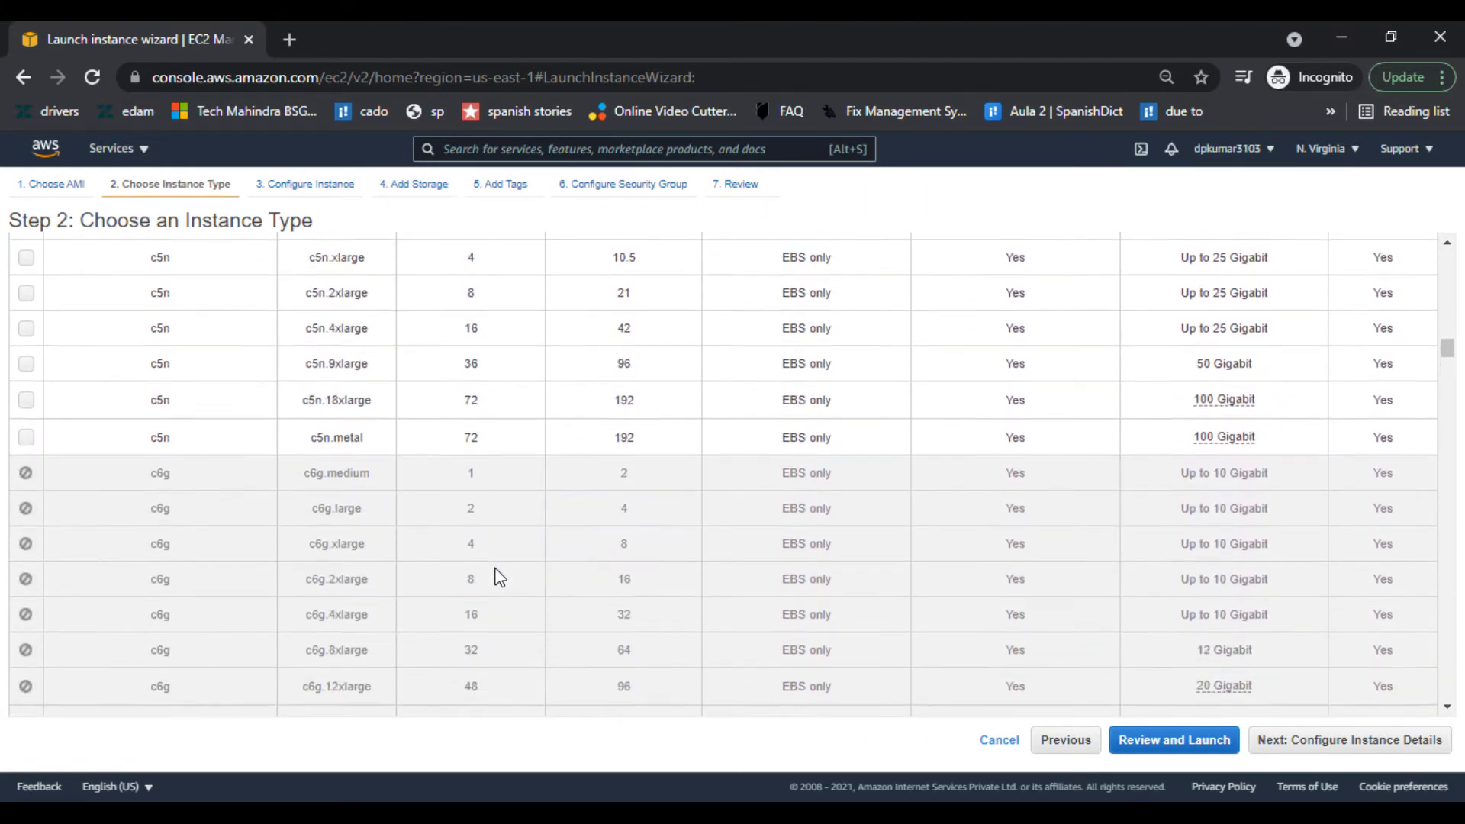
scroll(498, 576, "up", 20)
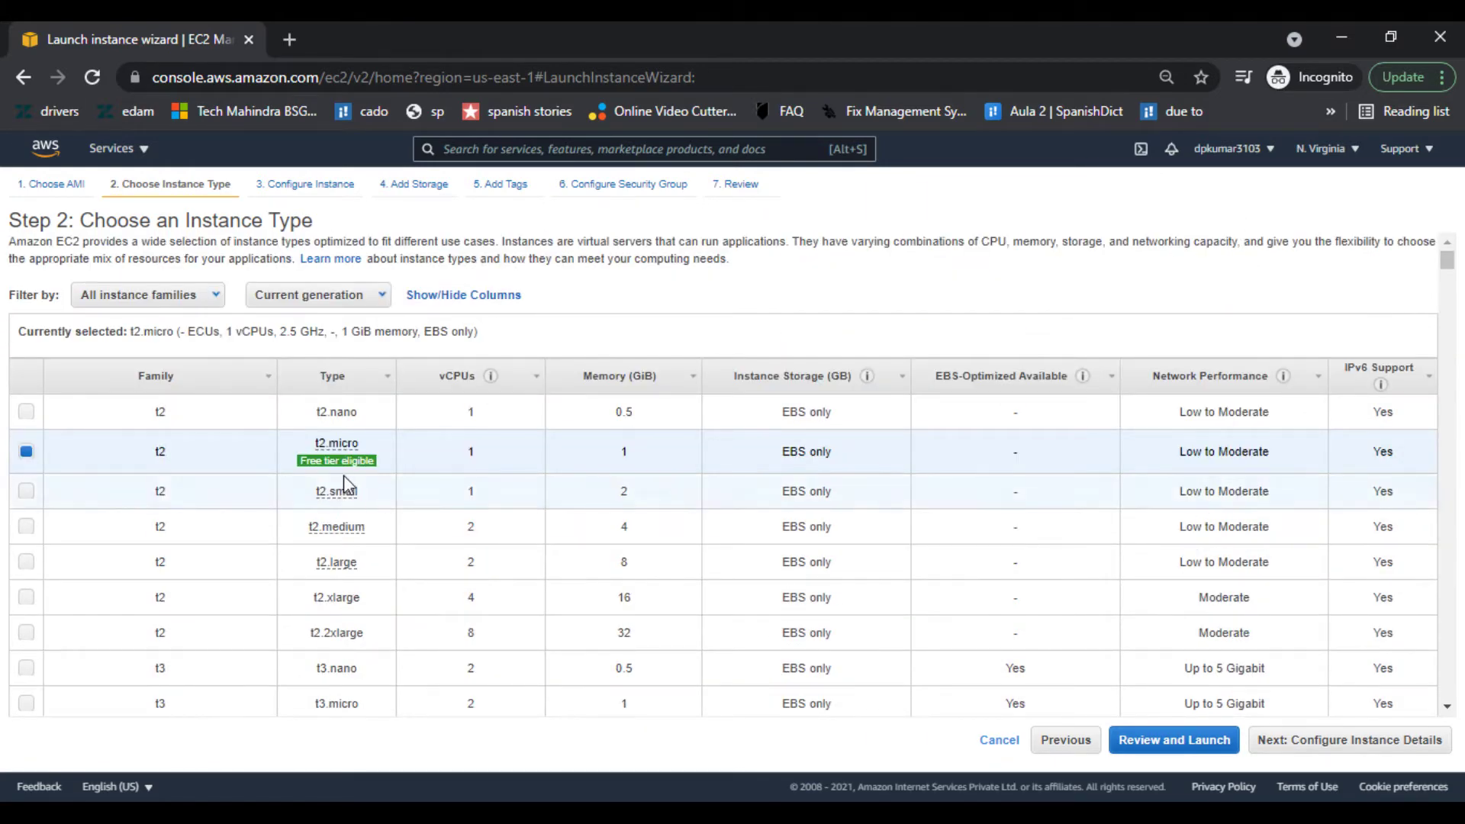
mouse_move(381, 456)
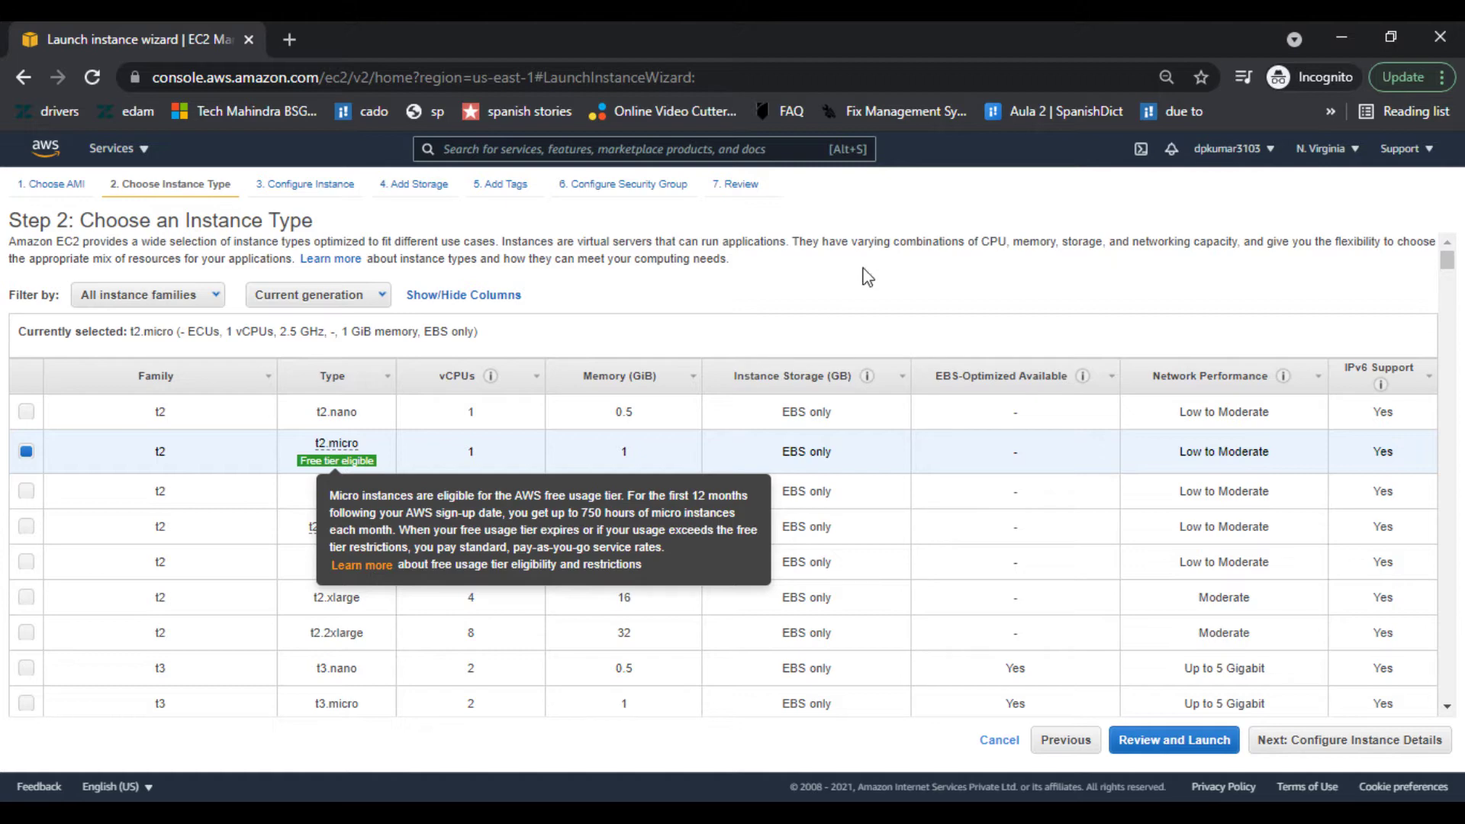
Step: Continue to the instance details with the t2.micro type and set the subnet to subnet-e333bebf, the default in us-east-1a
left_click(1335, 746)
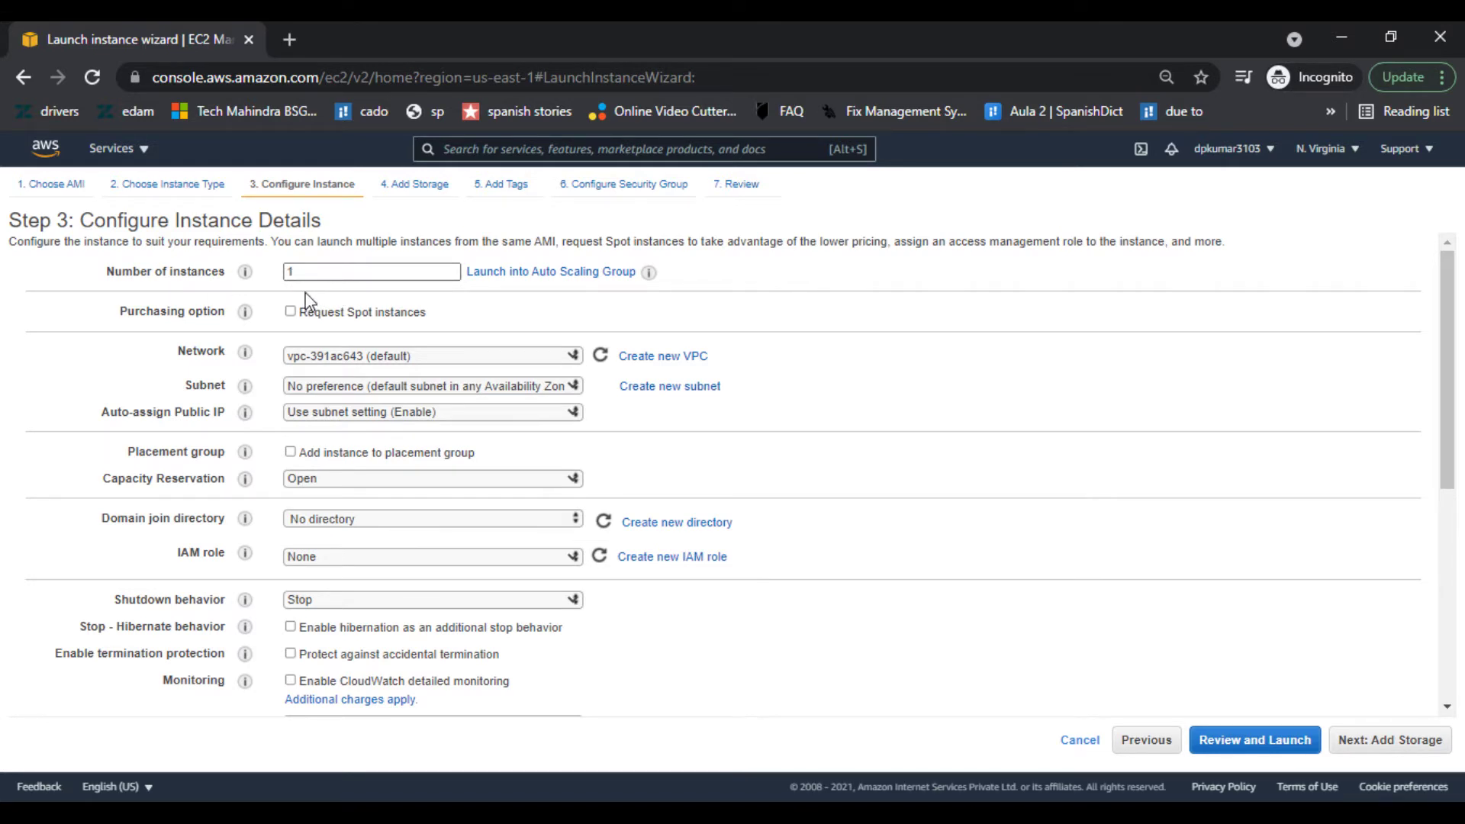
double_click(297, 274)
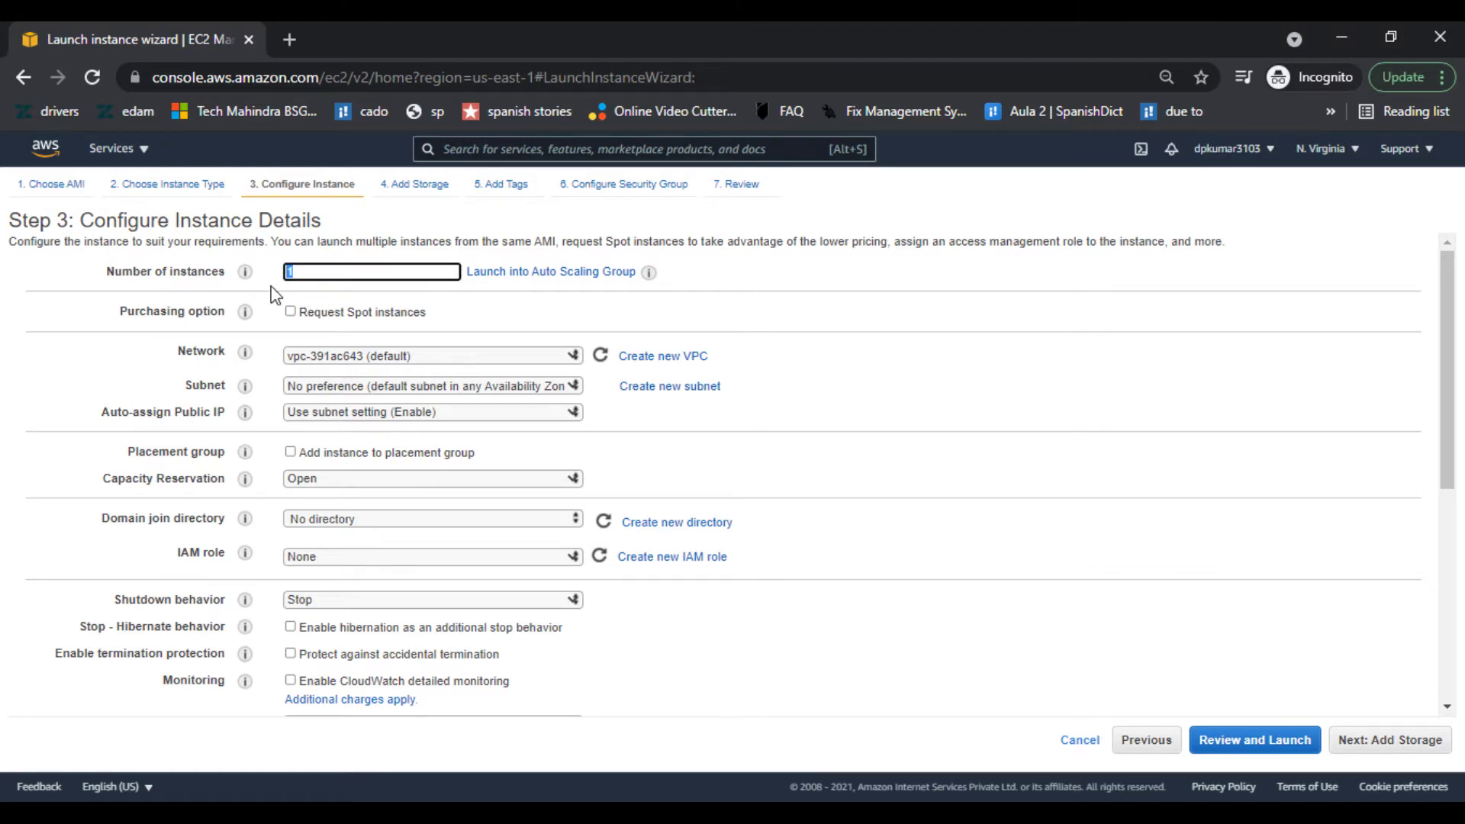
left_click(263, 290)
left_click(313, 268)
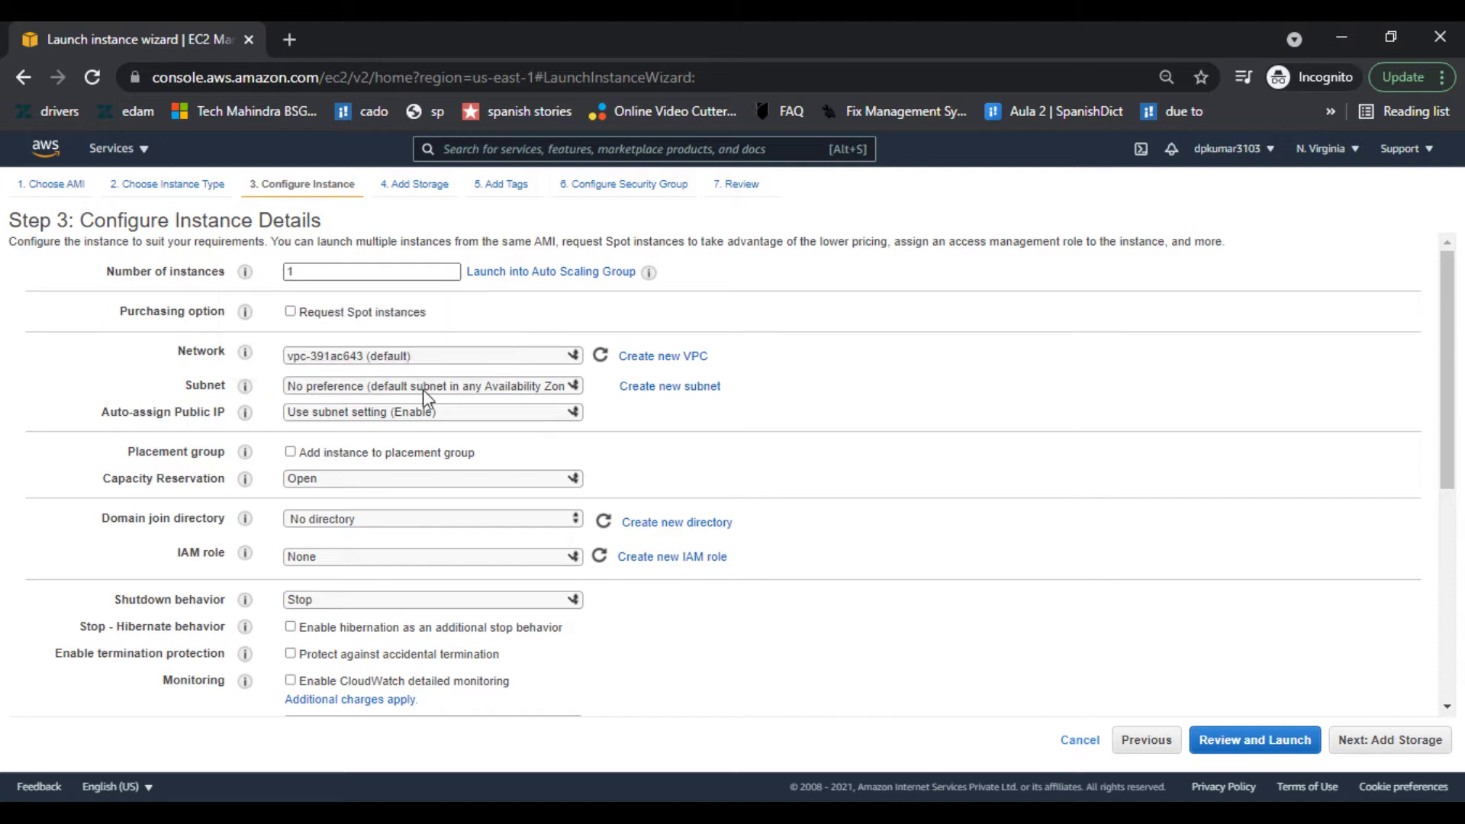
left_click(524, 386)
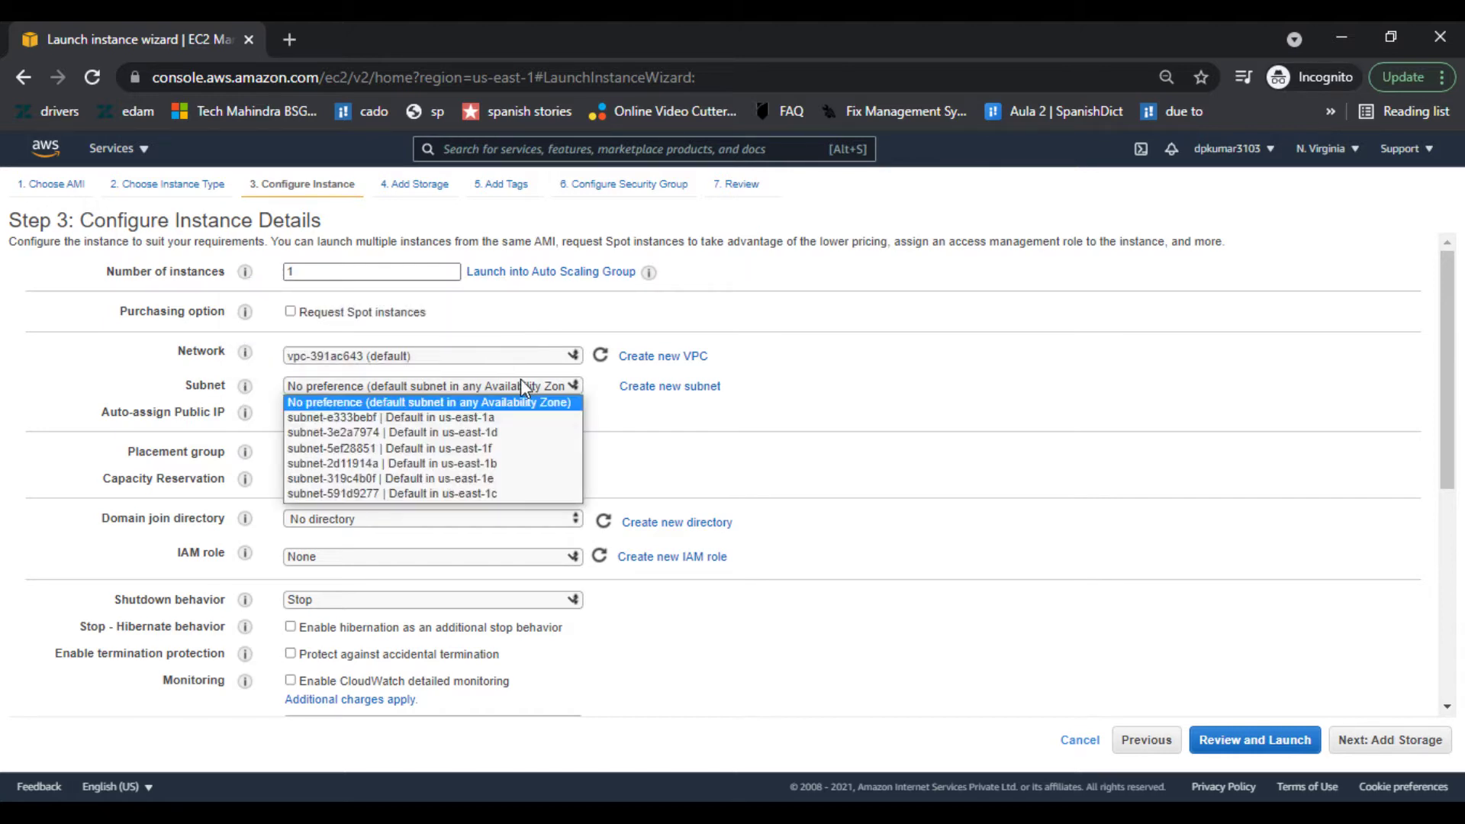
left_click(442, 420)
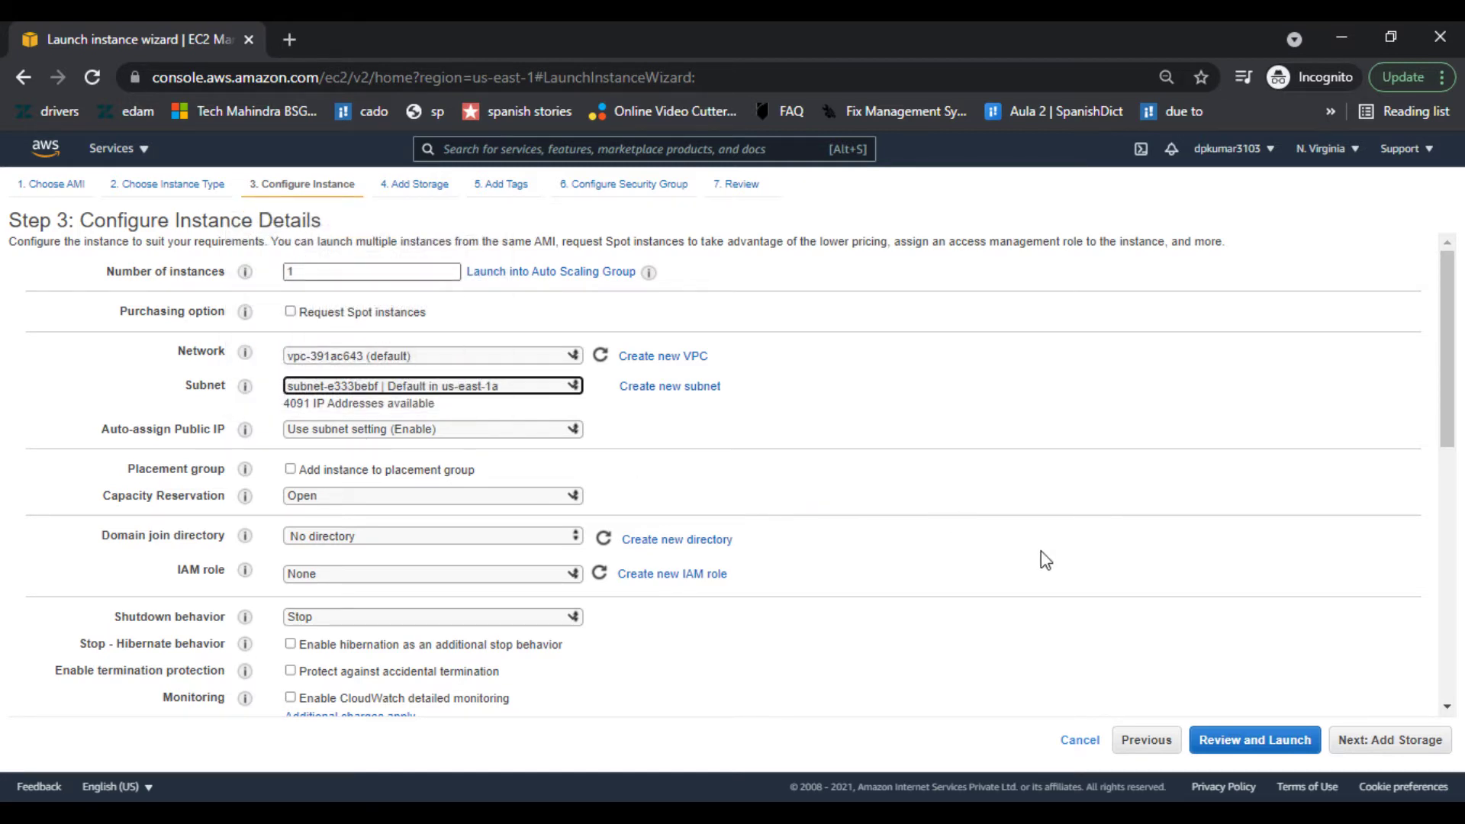
Step: Toggle protection against accidental termination on and back off, and continue to the storage settings
scroll(1043, 552, "down", 3)
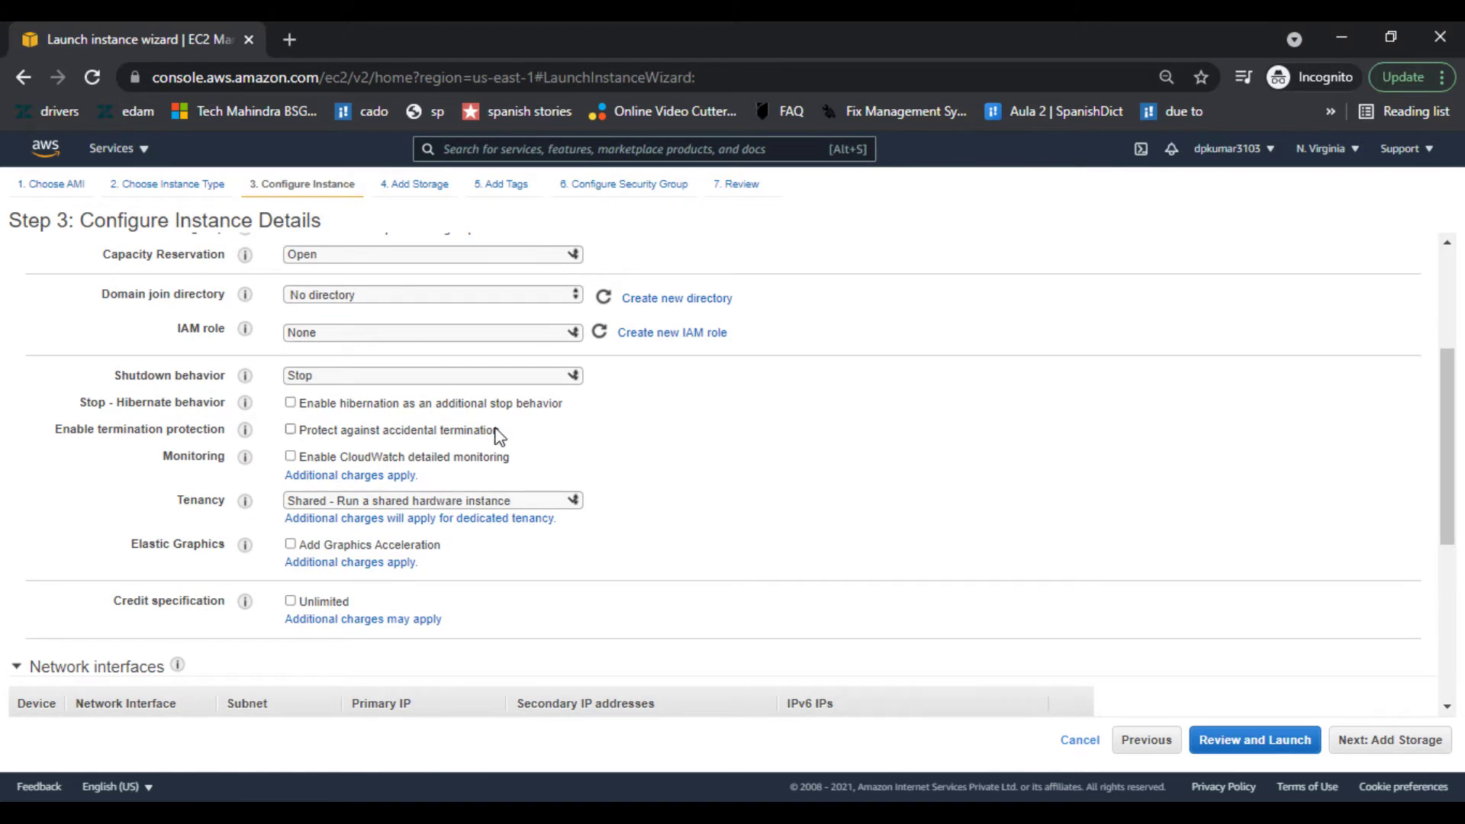
left_click(291, 430)
left_click(291, 429)
left_click(1402, 751)
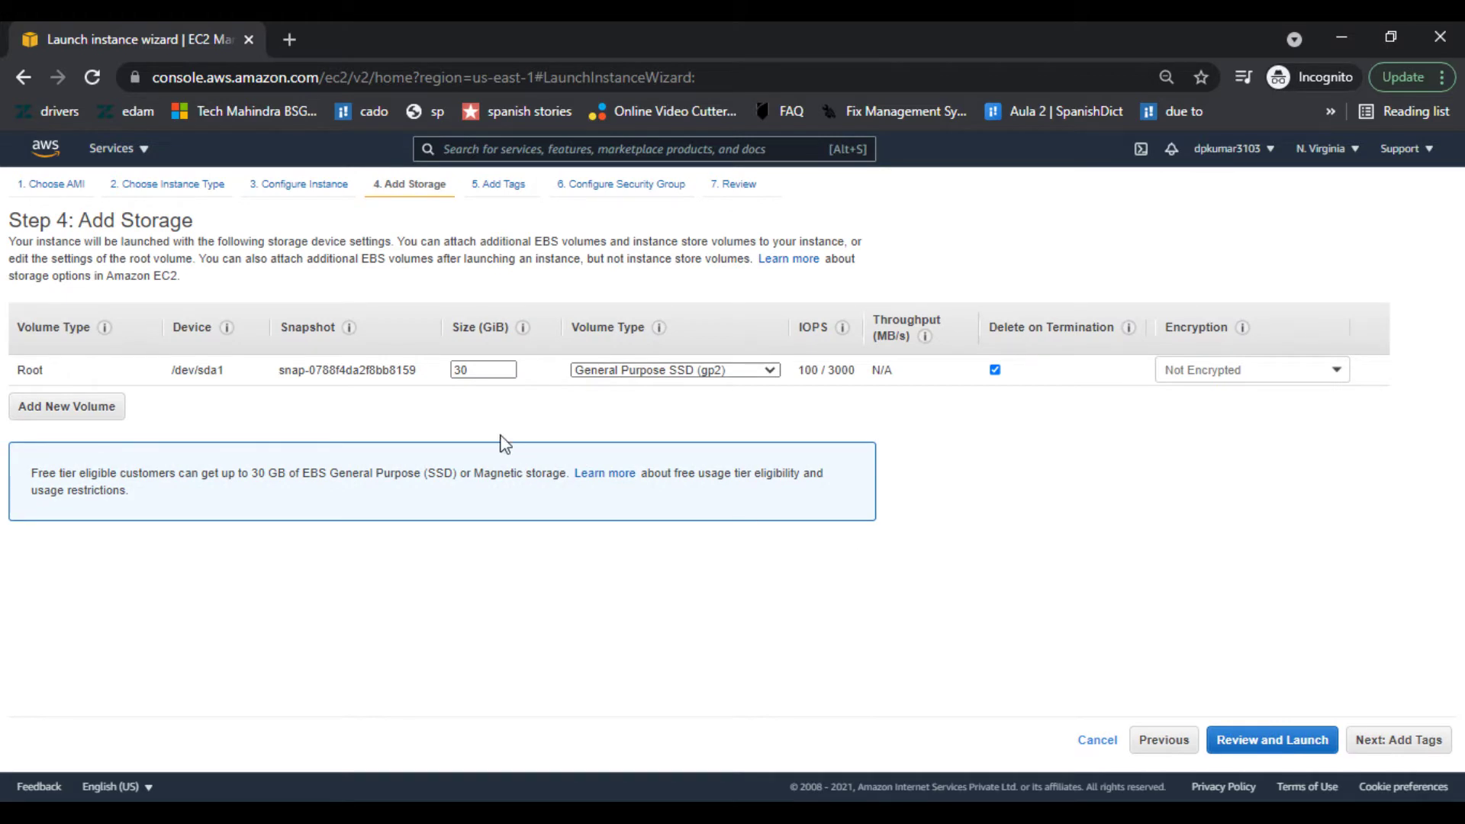
Step: Toggle the root volume's Delete on Termination option off and back on, and continue to the tags
left_click(495, 379)
left_click(441, 379)
left_click(996, 371)
left_click(996, 371)
left_click(1423, 748)
Step: Add a tag with key Name and value Webserver, and continue to the security group settings
left_click(39, 469)
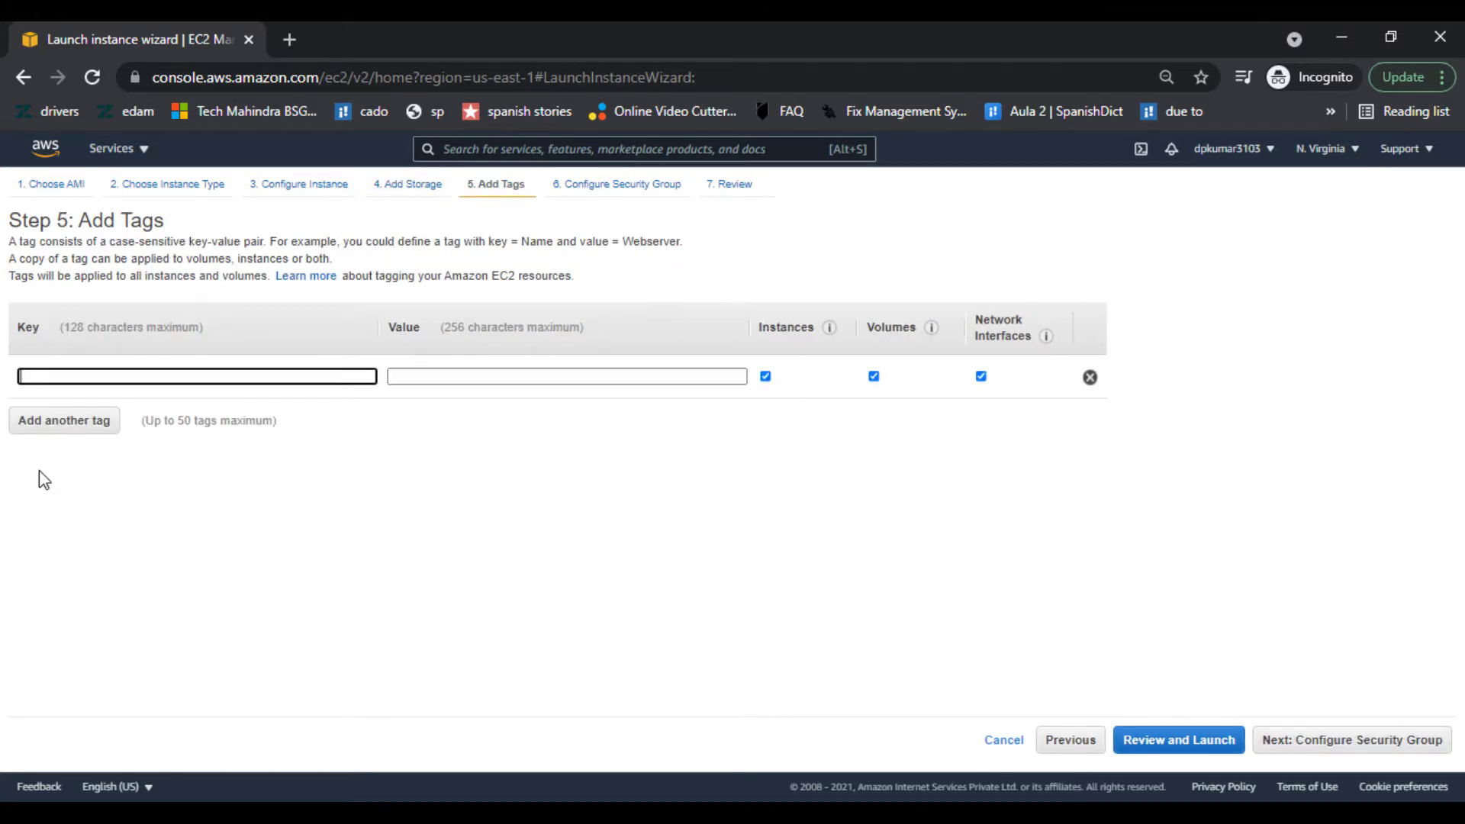
type("Name")
key("Tab")
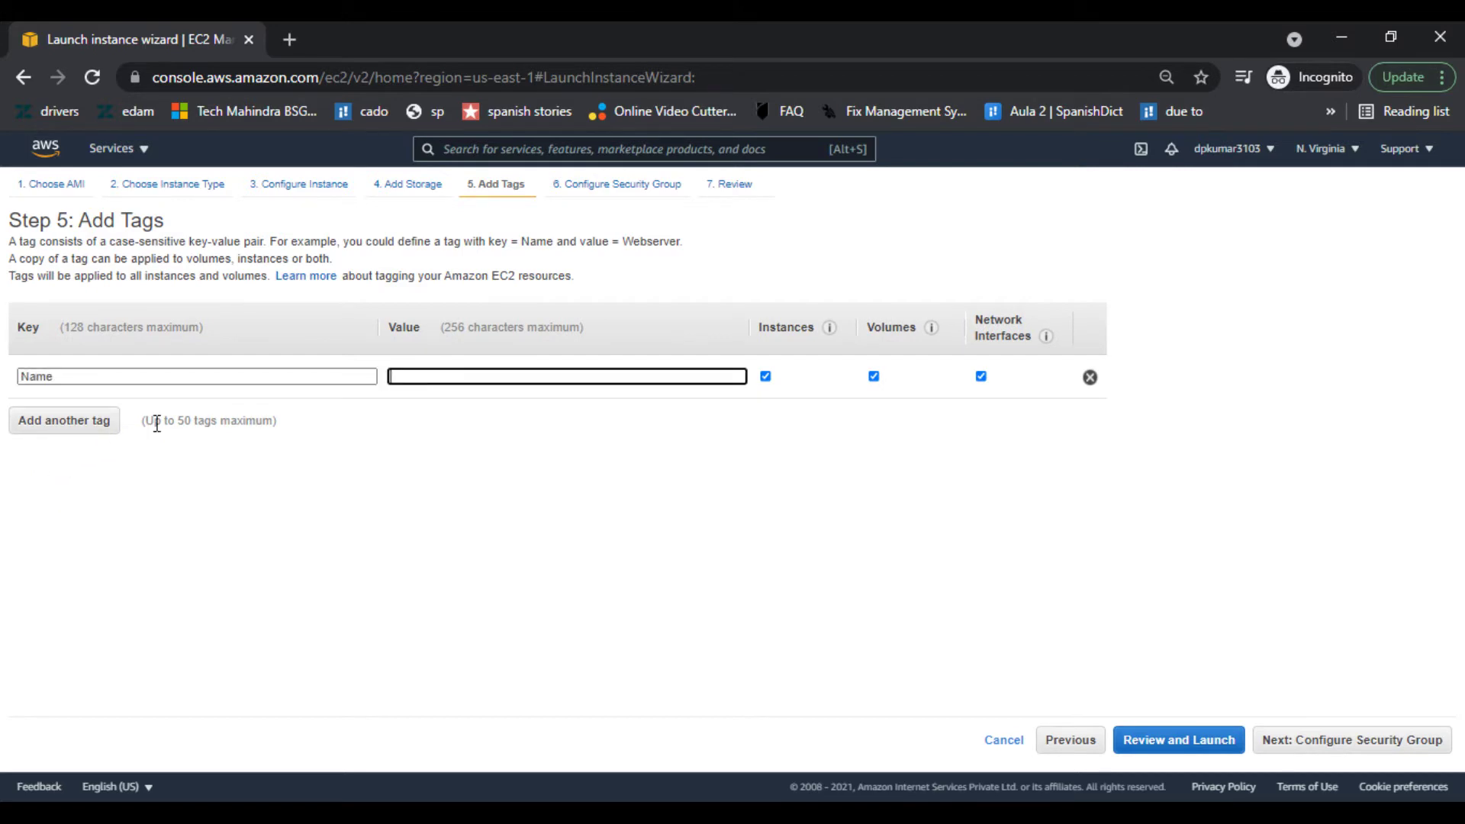
type("Webserver")
left_click(1364, 741)
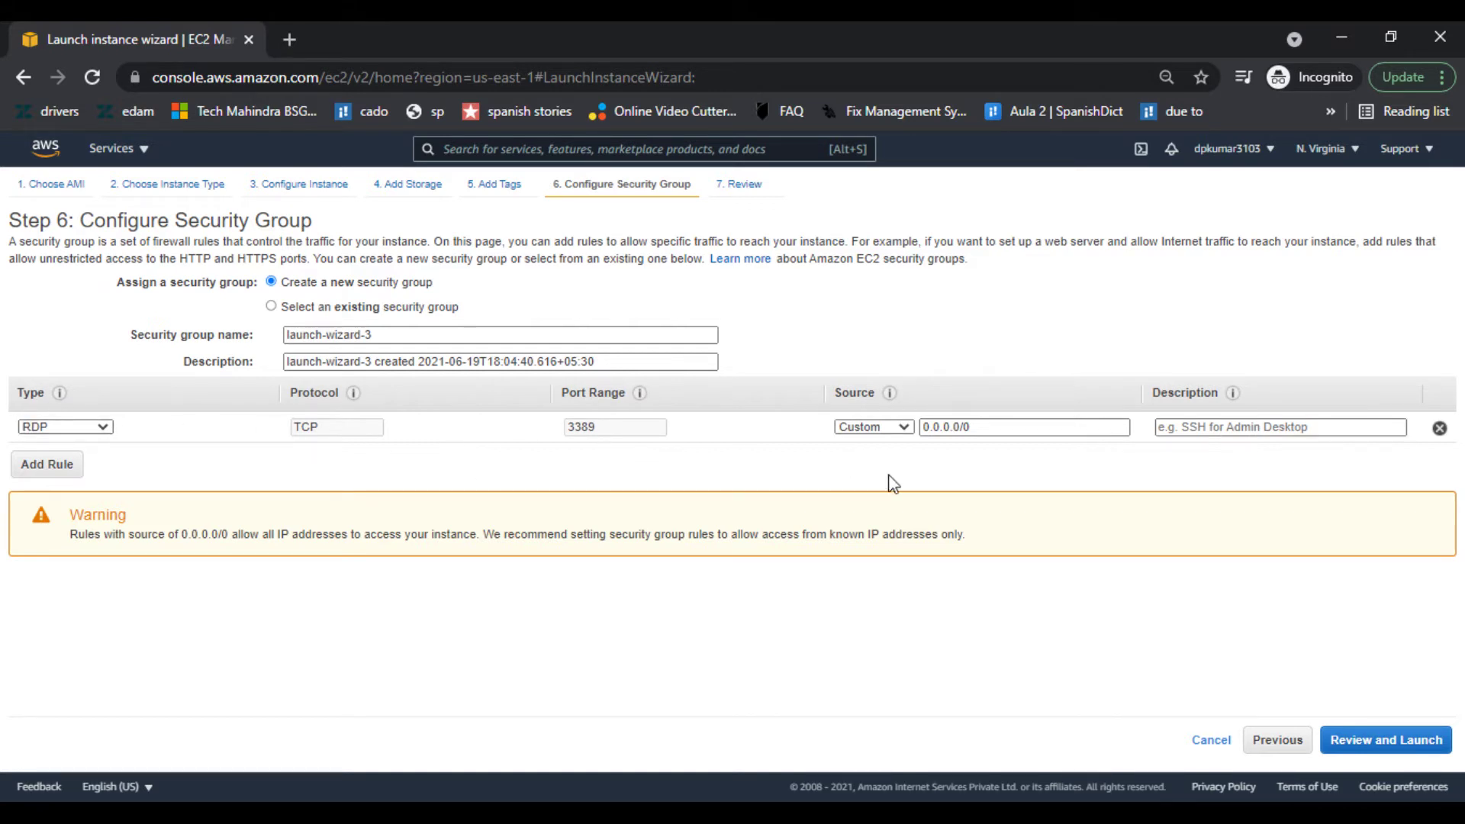
Step: Set the RDP rule's source to Anywhere and add an HTTP rule with its source also set to Anywhere
left_click(883, 428)
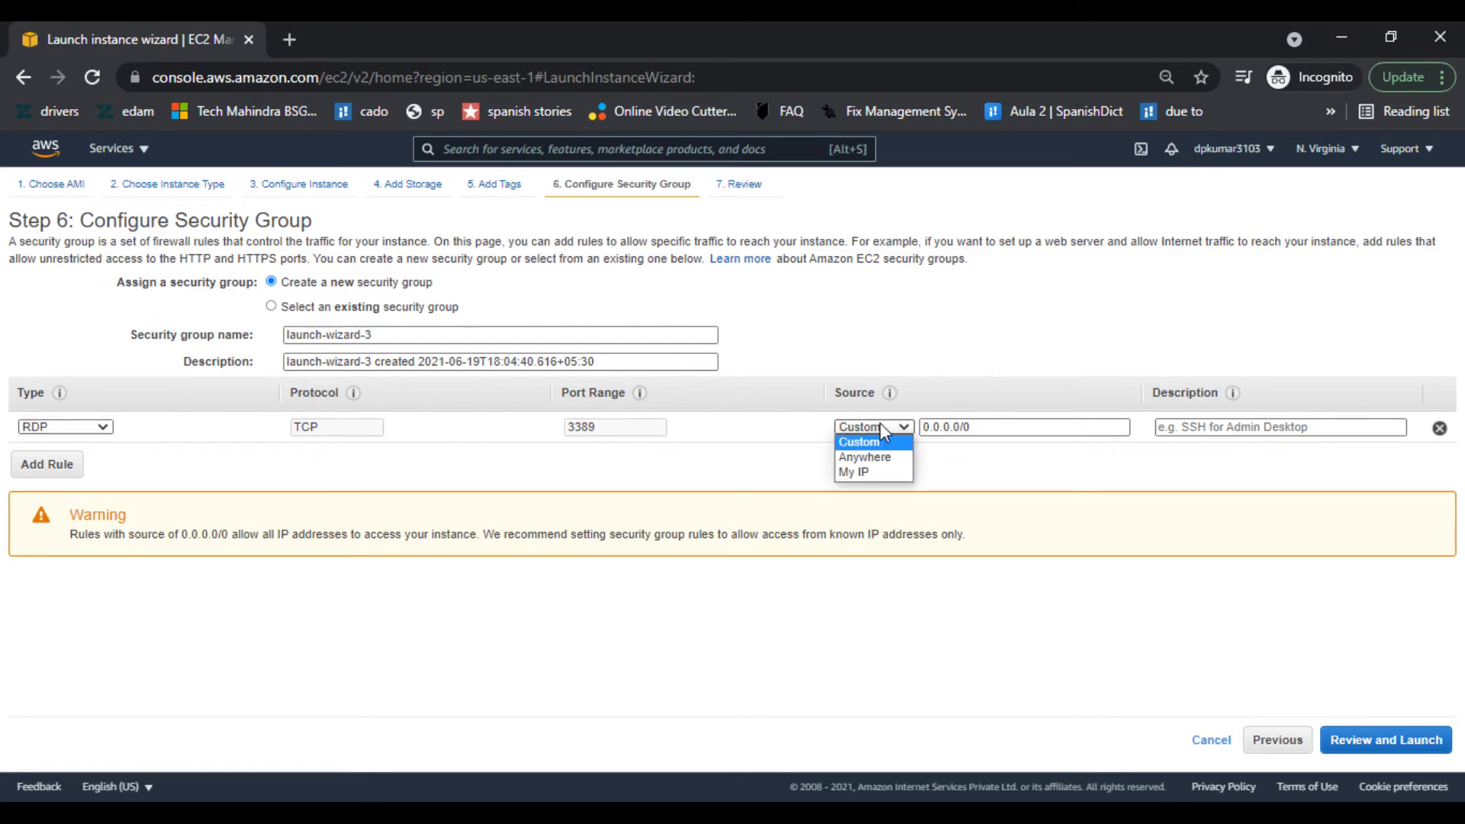
left_click(874, 457)
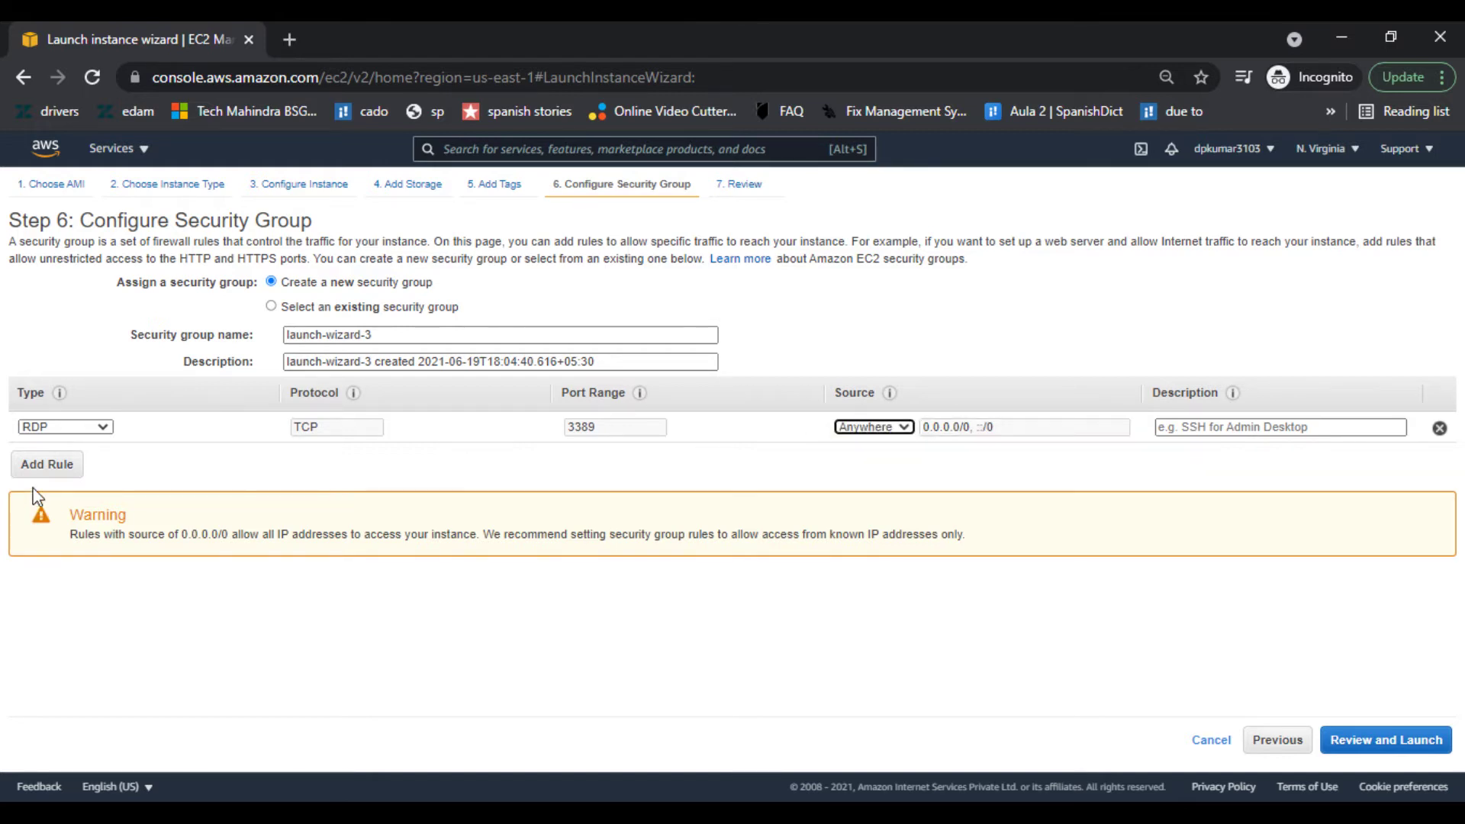
left_click(42, 465)
left_click(84, 461)
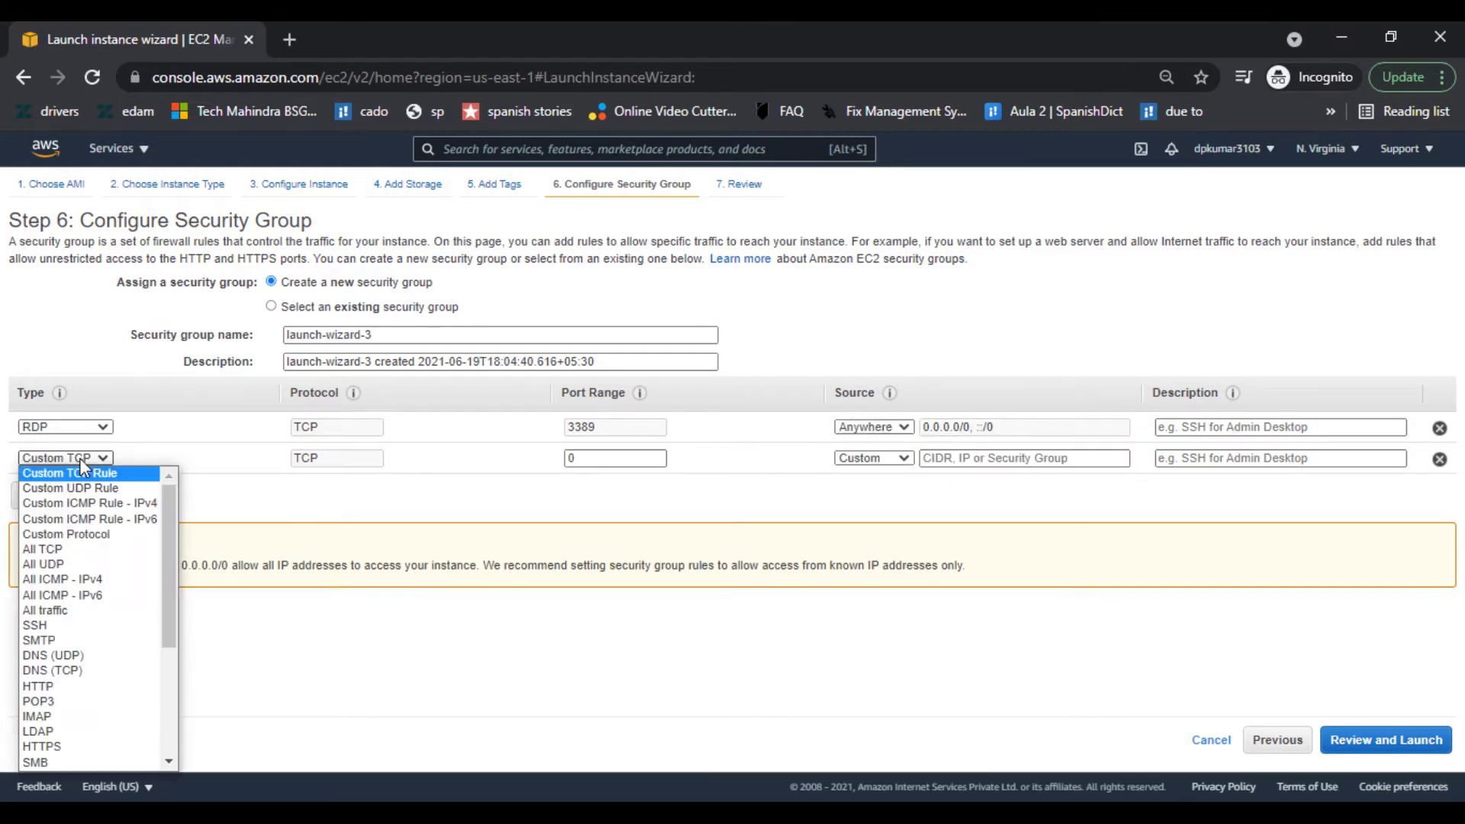
left_click(48, 686)
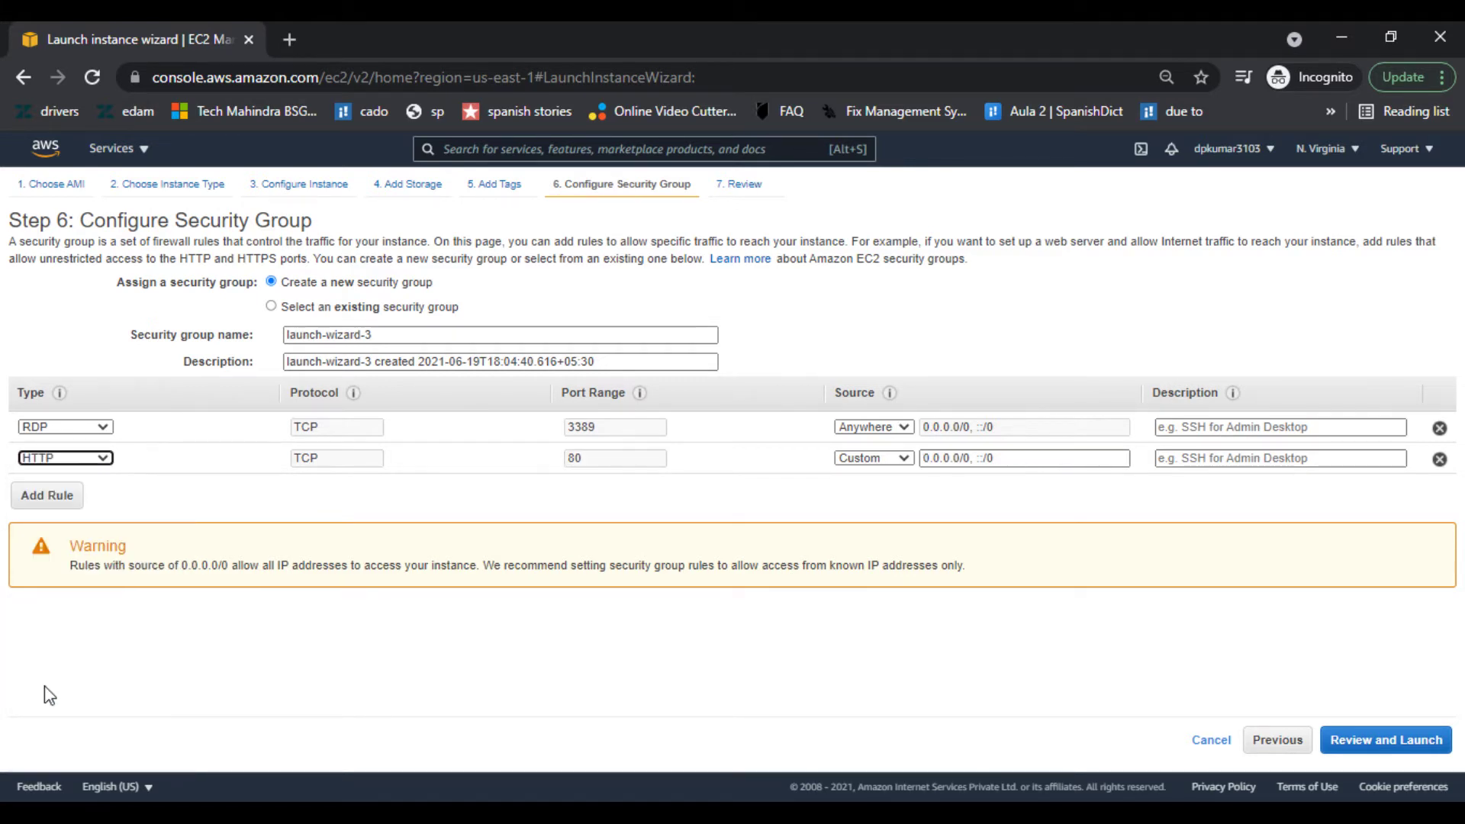
left_click(843, 458)
left_click(870, 489)
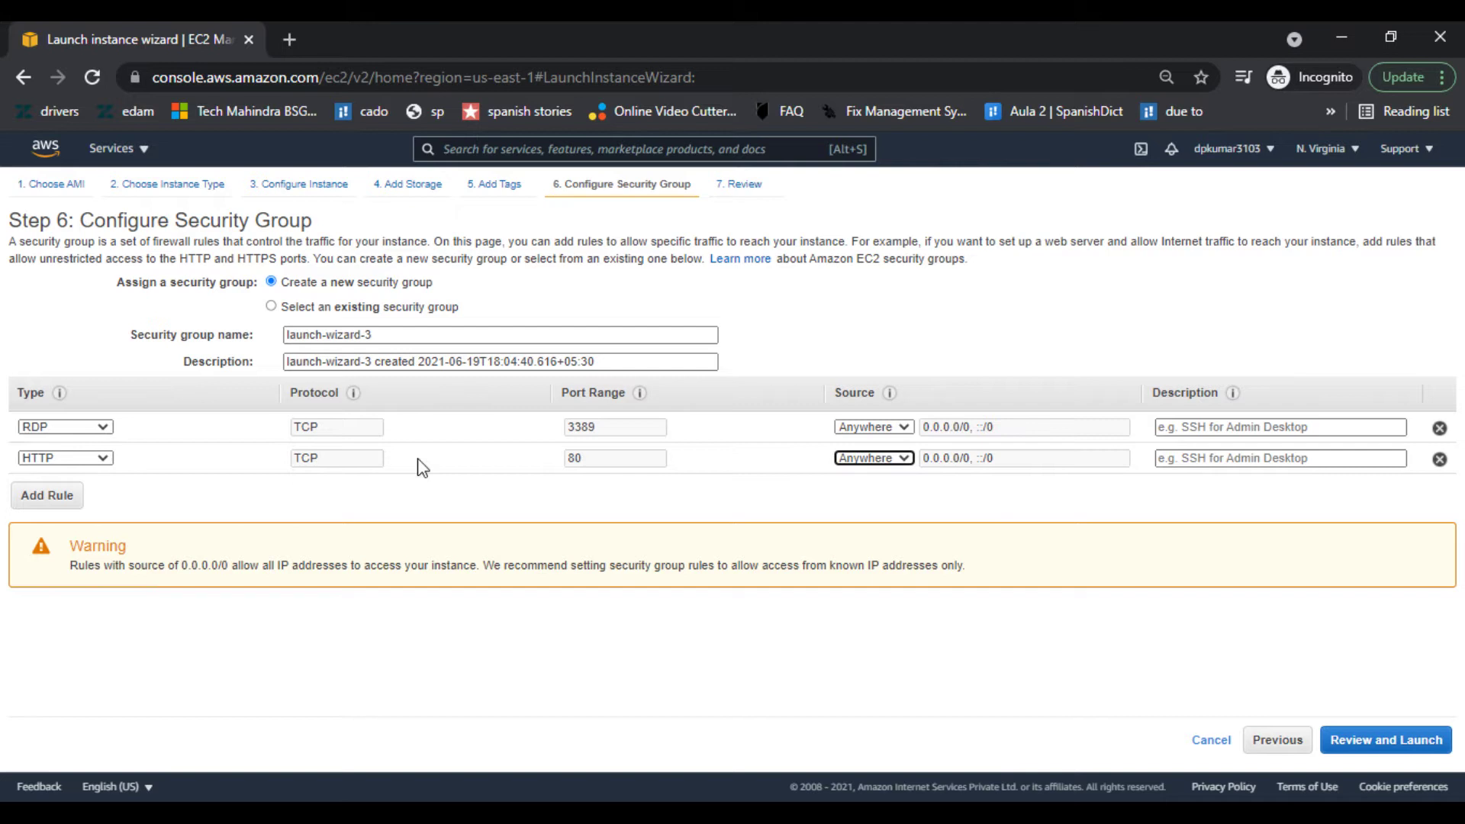
Step: Add an HTTPS rule with source Anywhere, and continue to the launch review
left_click(47, 498)
left_click(47, 492)
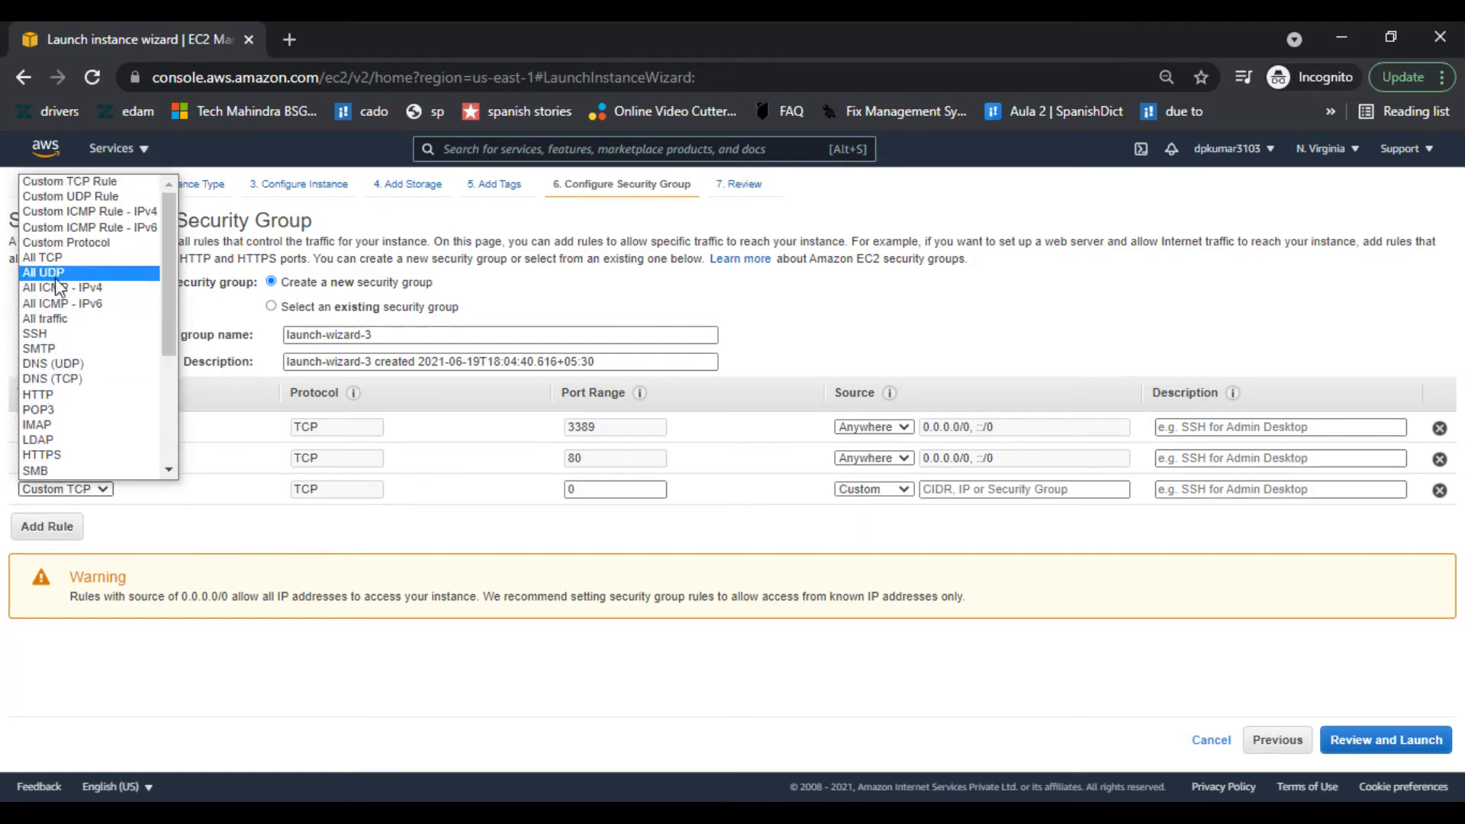
left_click(35, 454)
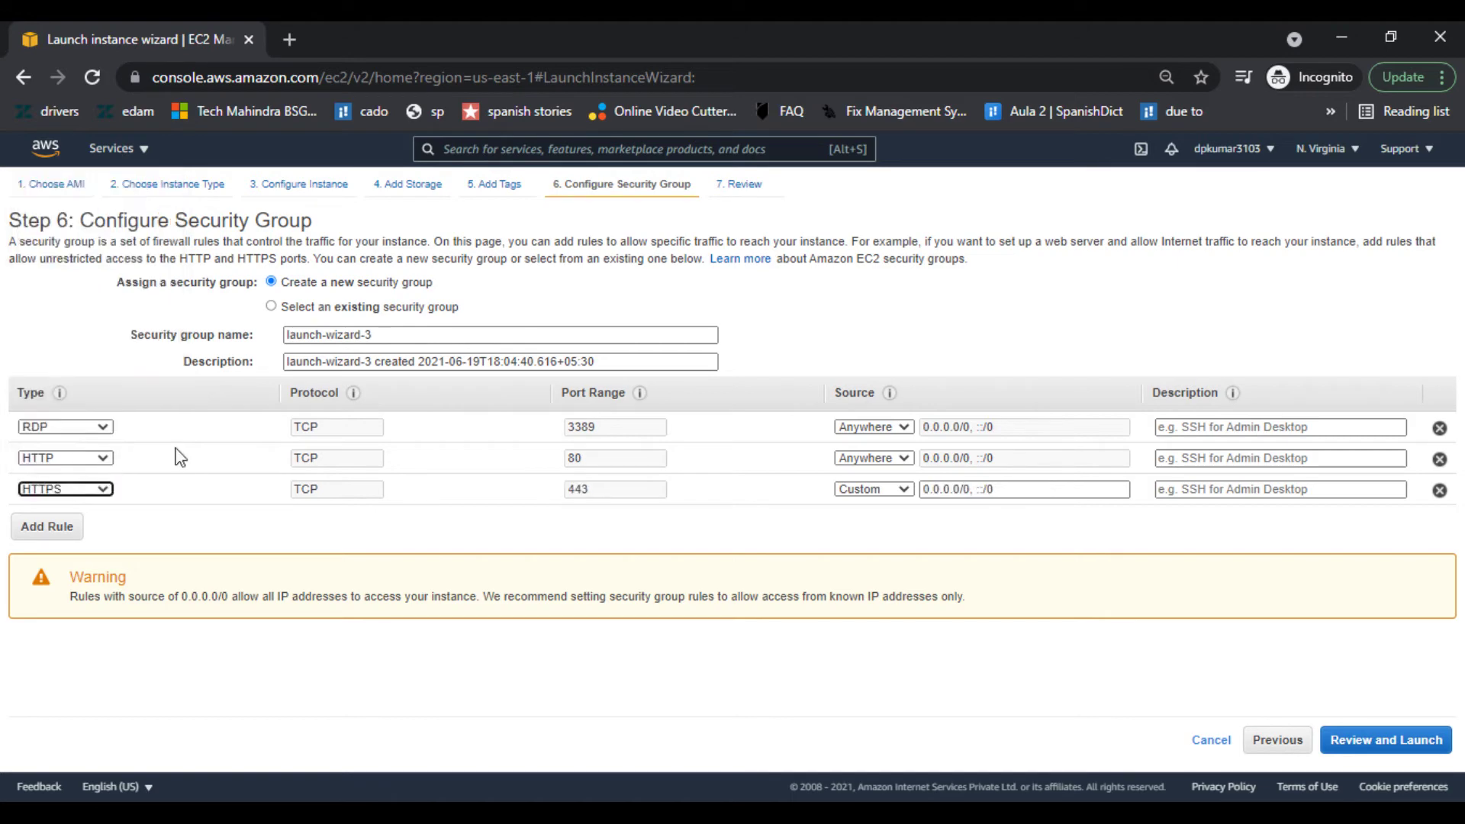
left_click(856, 489)
left_click(870, 517)
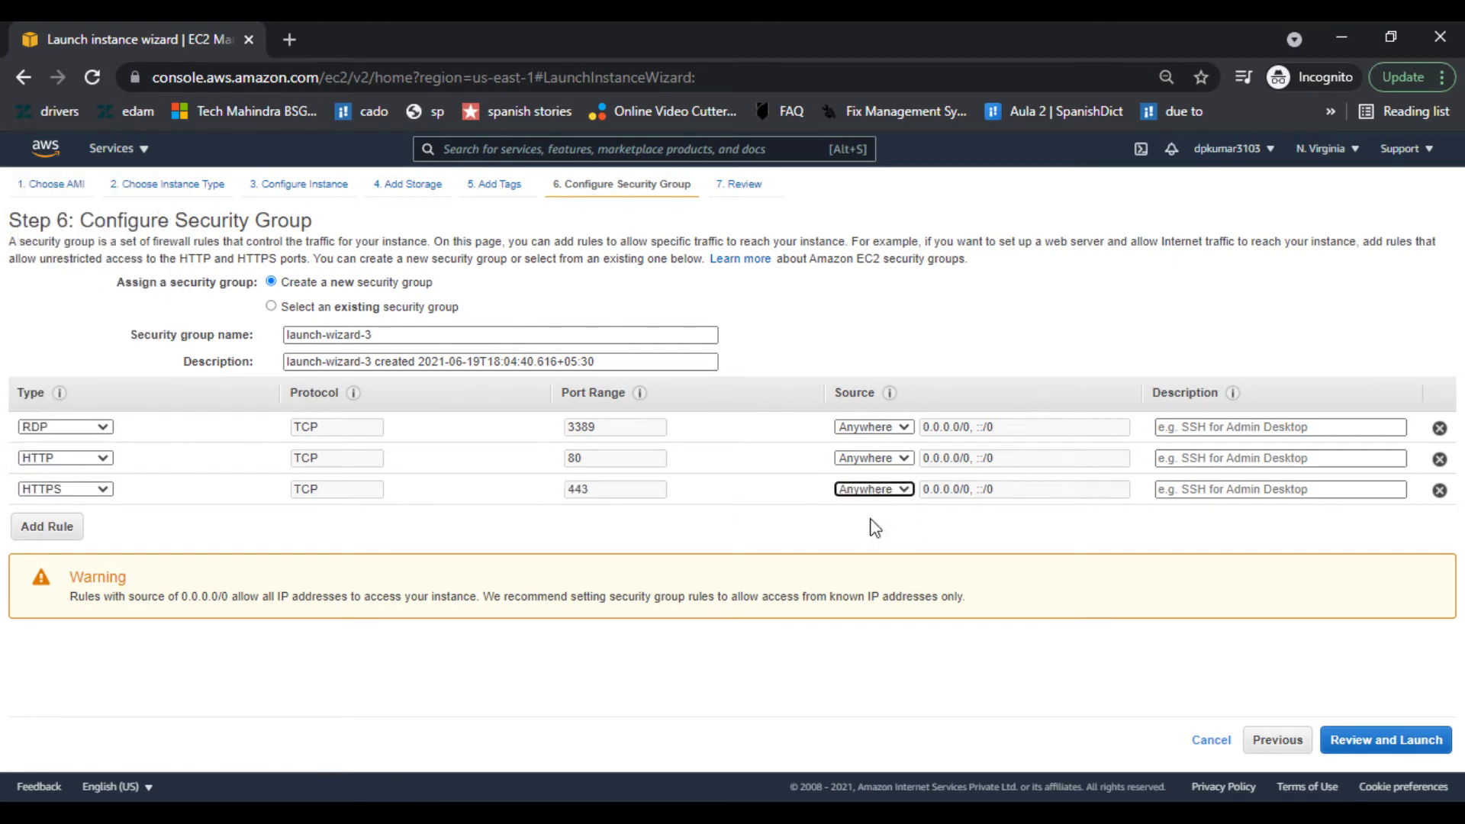
left_click(1370, 746)
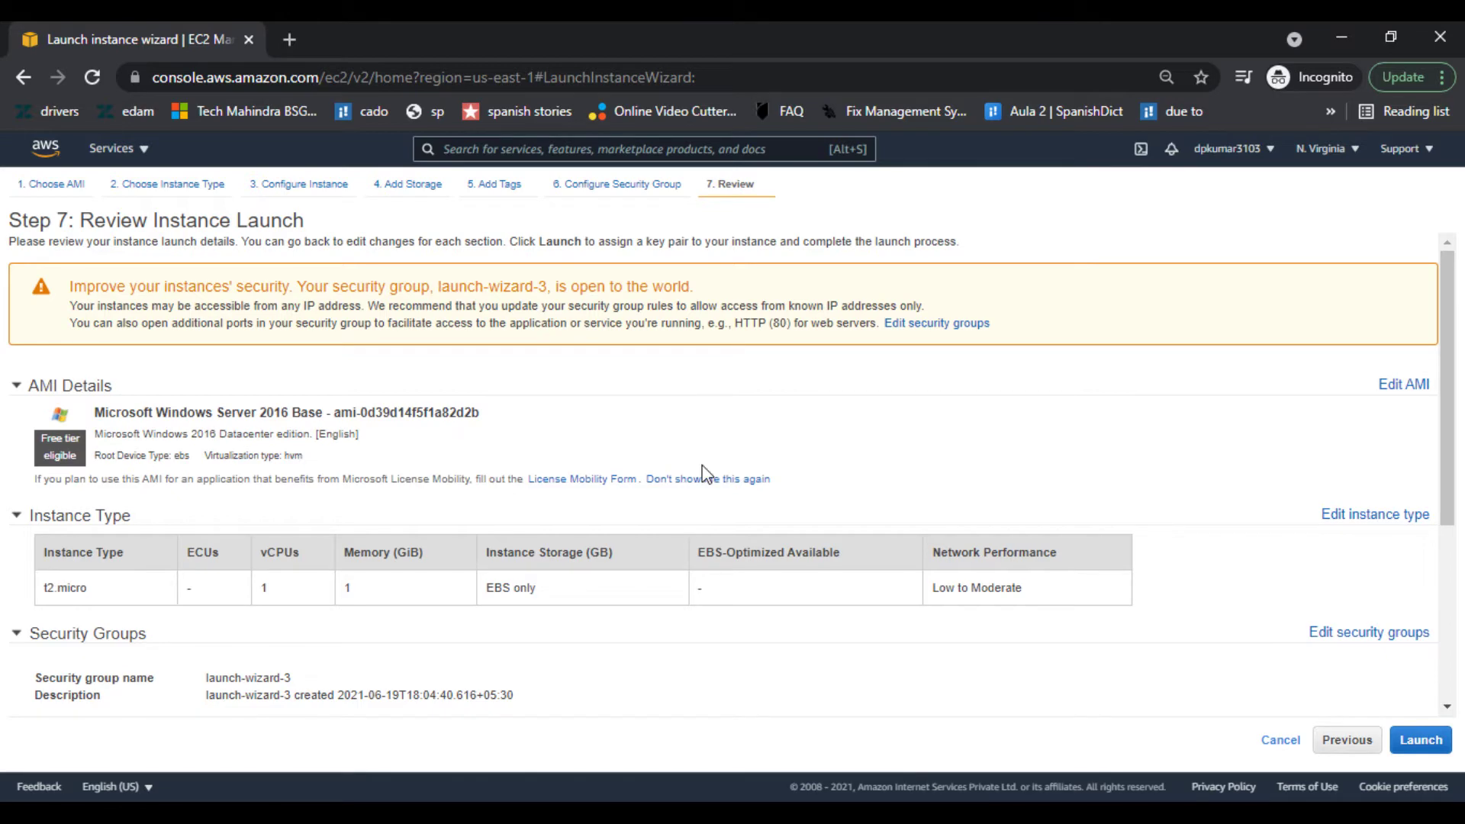
Step: Proceed to launch with a new key pair named webserver, saving its private key as webserver.pem in New folder on the Desktop
scroll(702, 475, "down", 4)
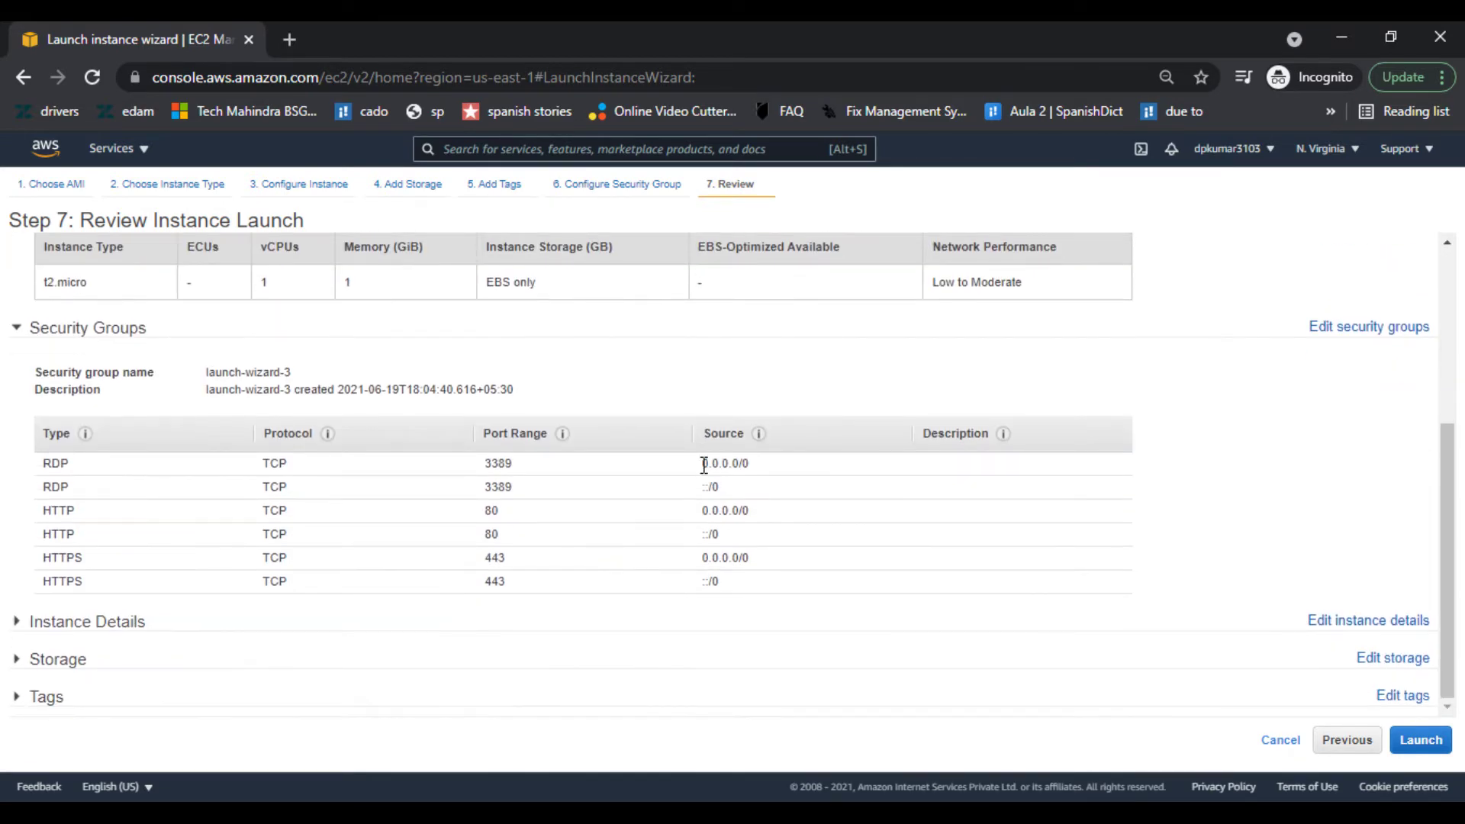
left_click(1421, 740)
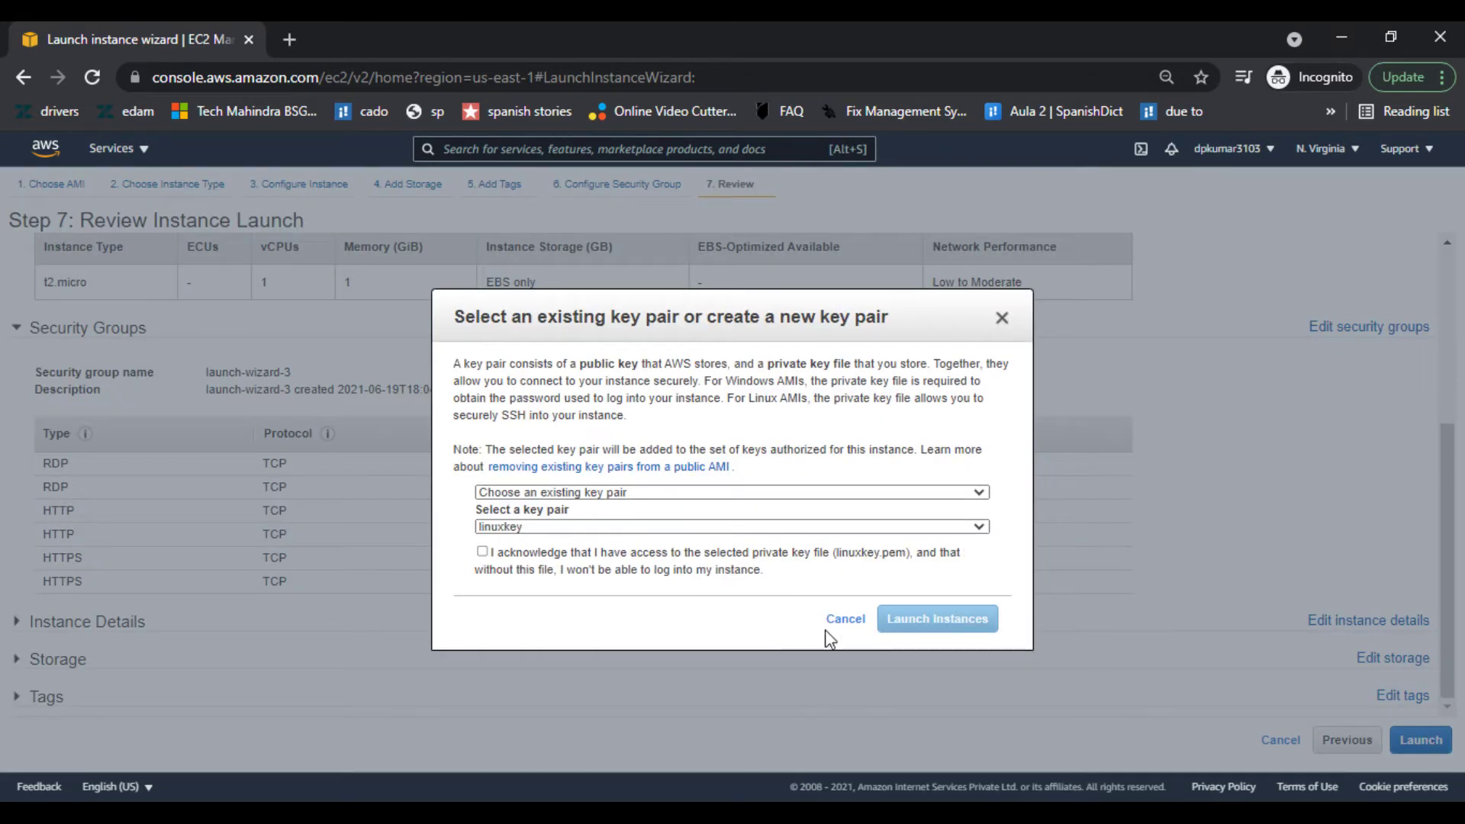
left_click(594, 493)
left_click(577, 523)
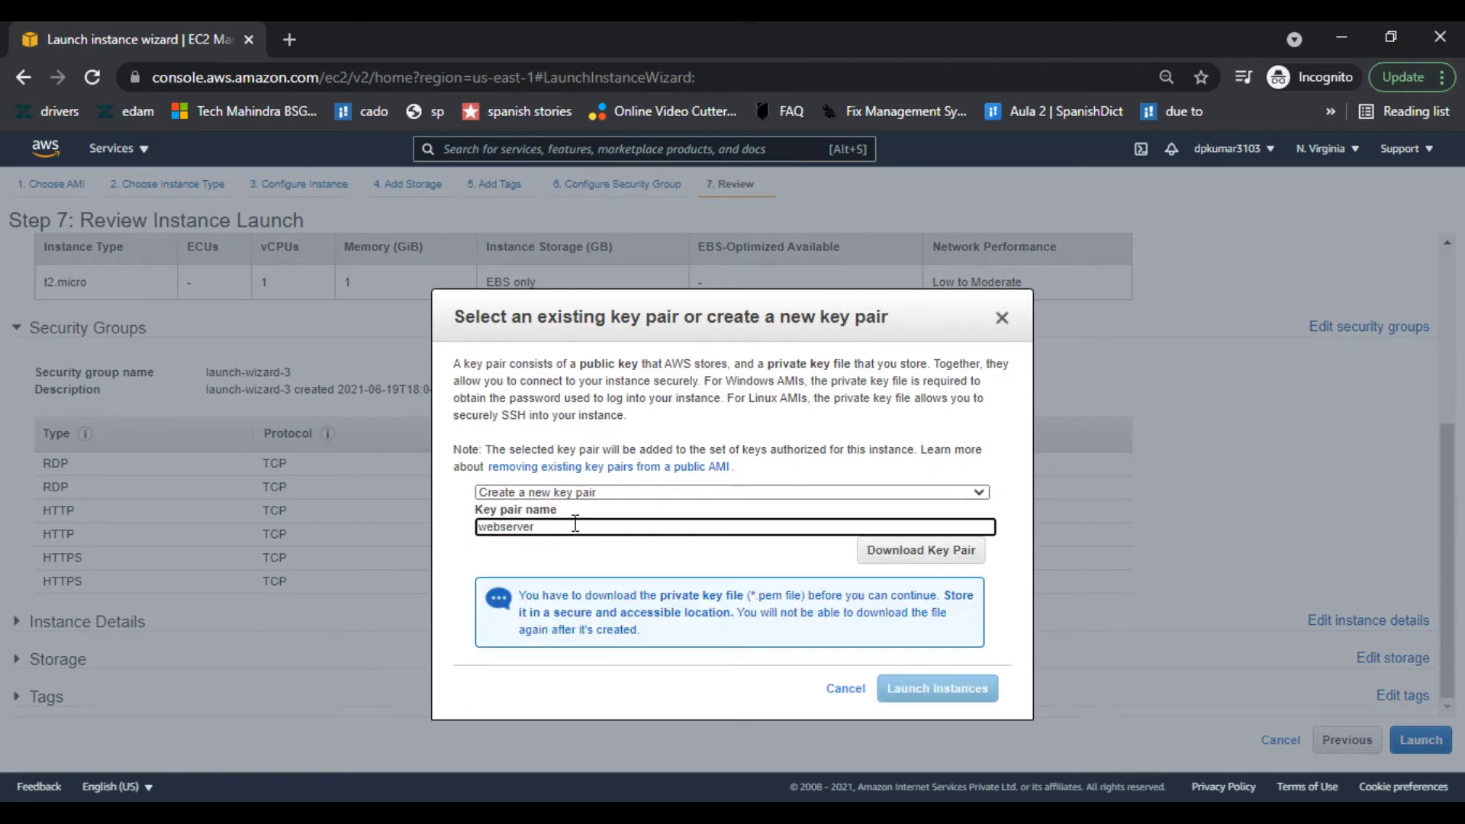
left_click(904, 571)
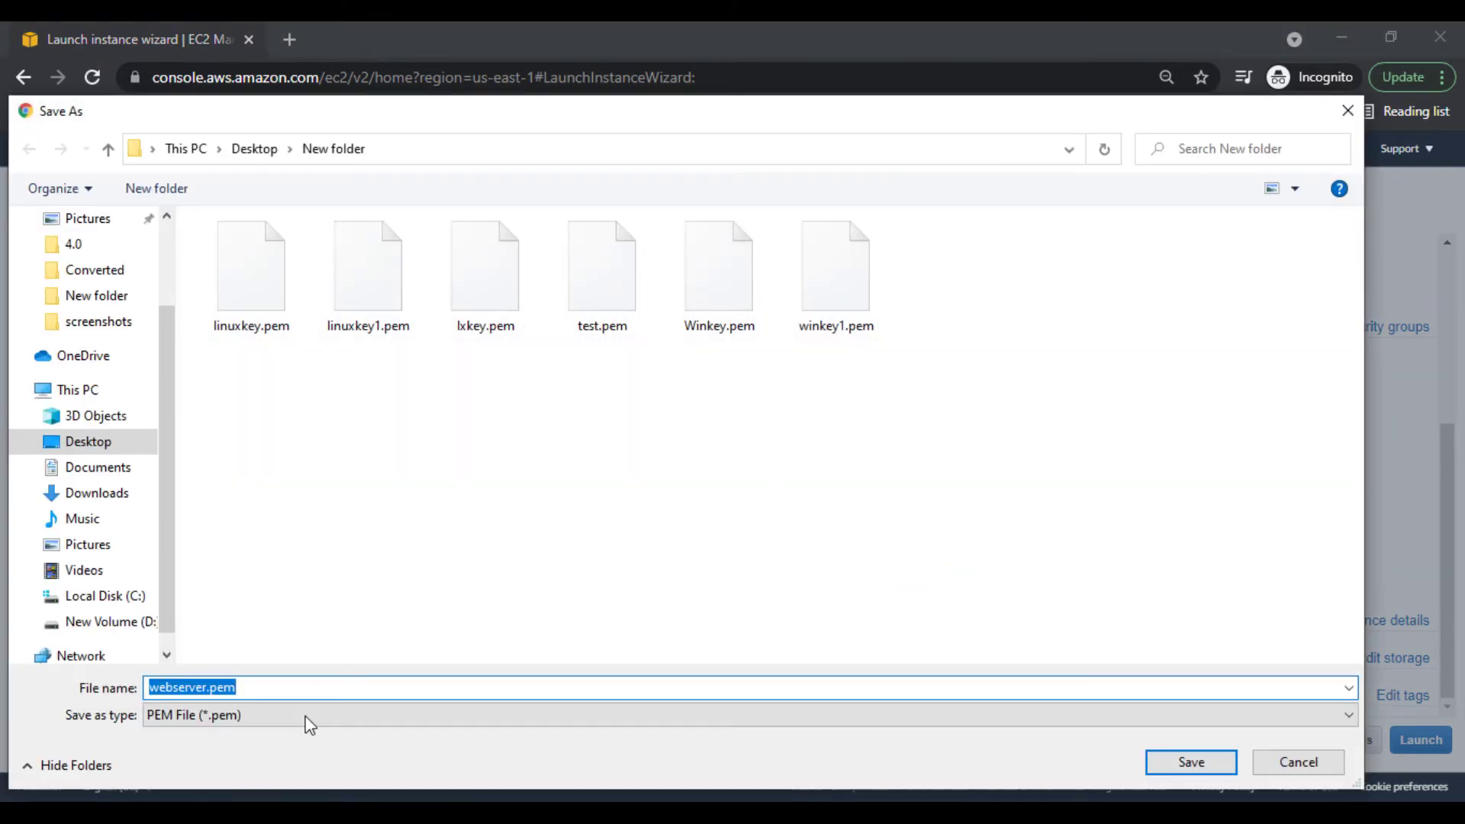
left_click(1183, 763)
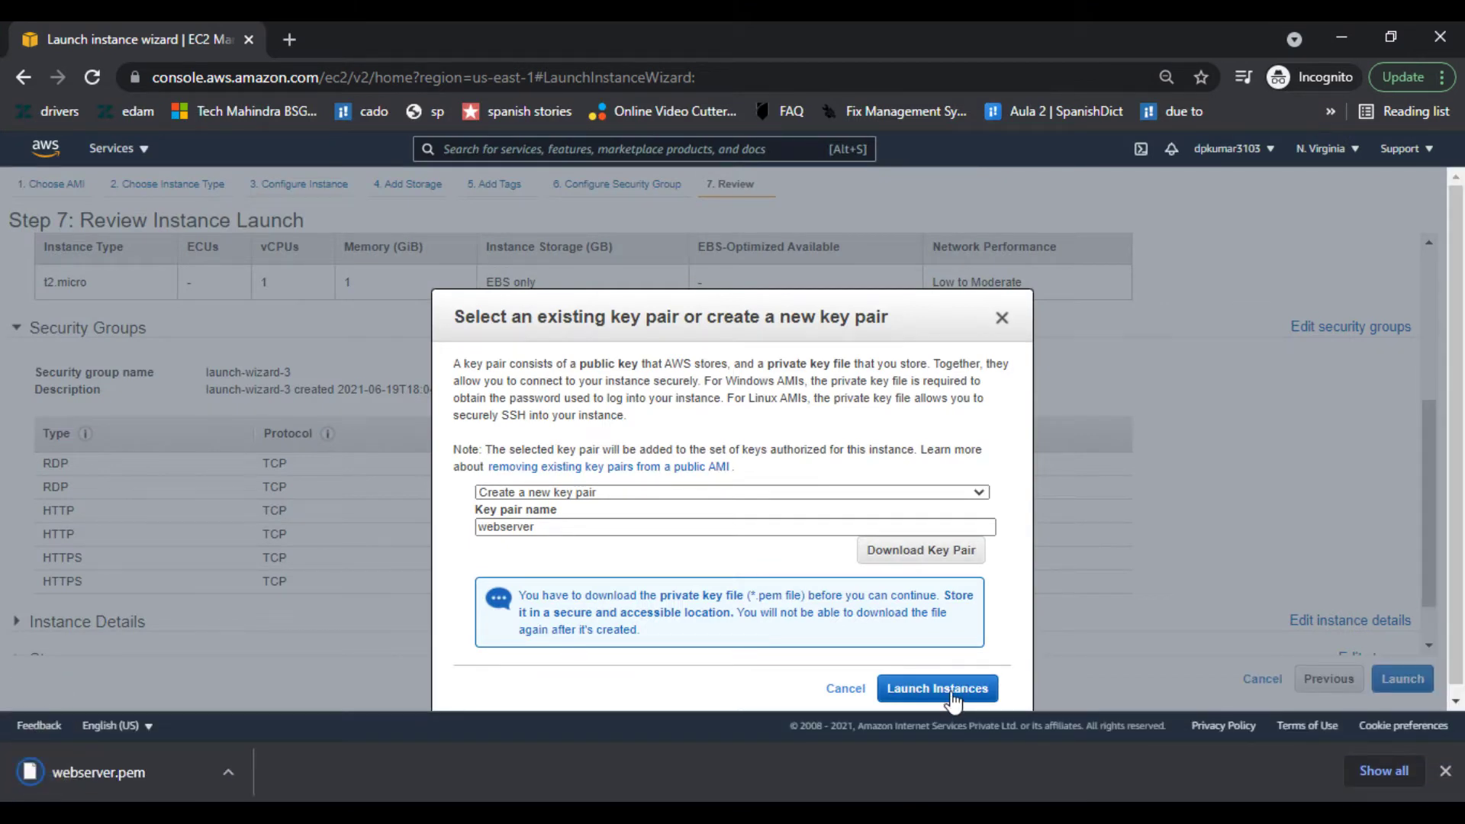
Step: Launch the instance with the new key pair and open the list of instances
left_click(954, 702)
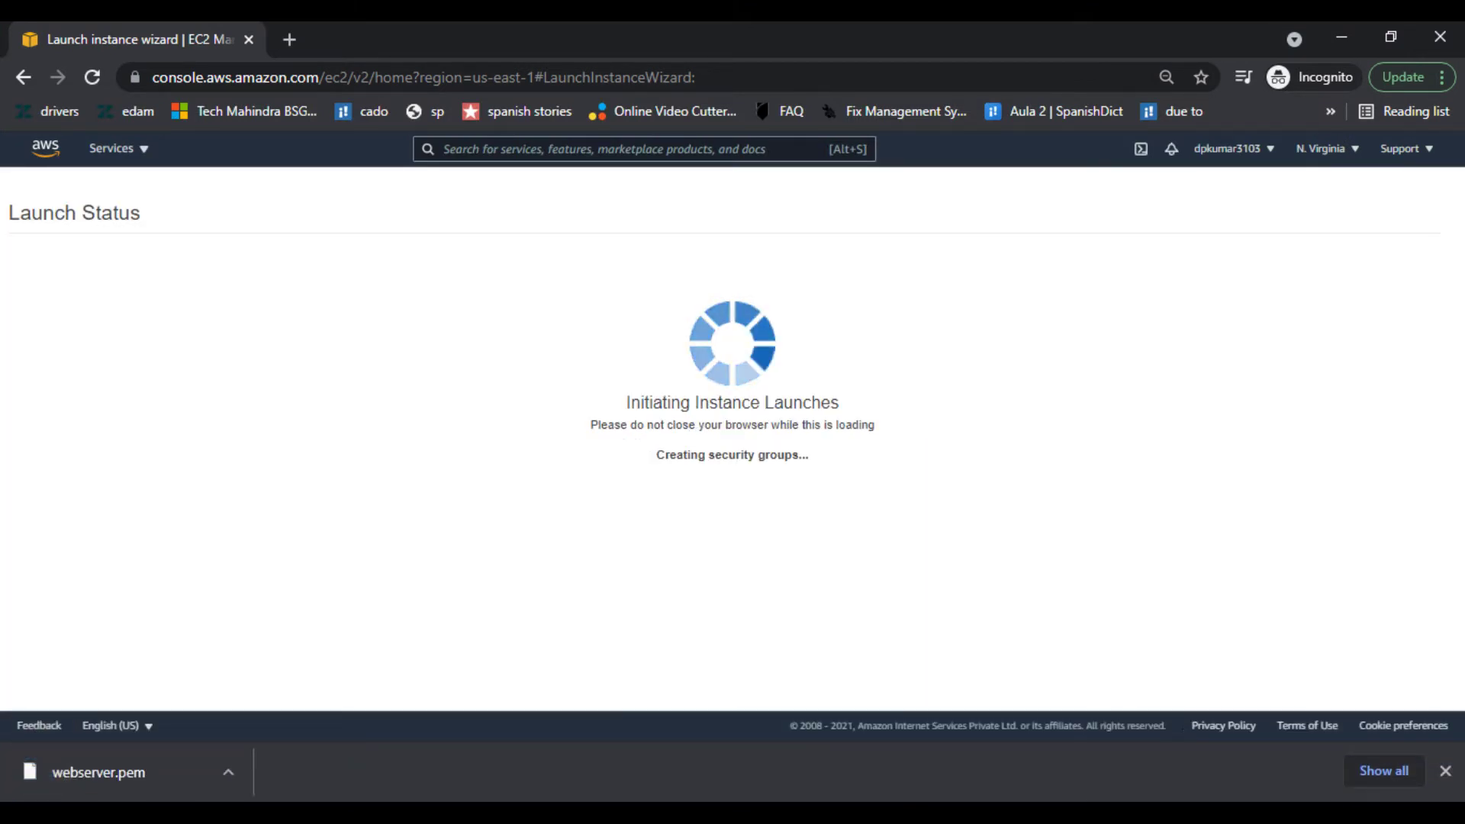
left_click(1446, 770)
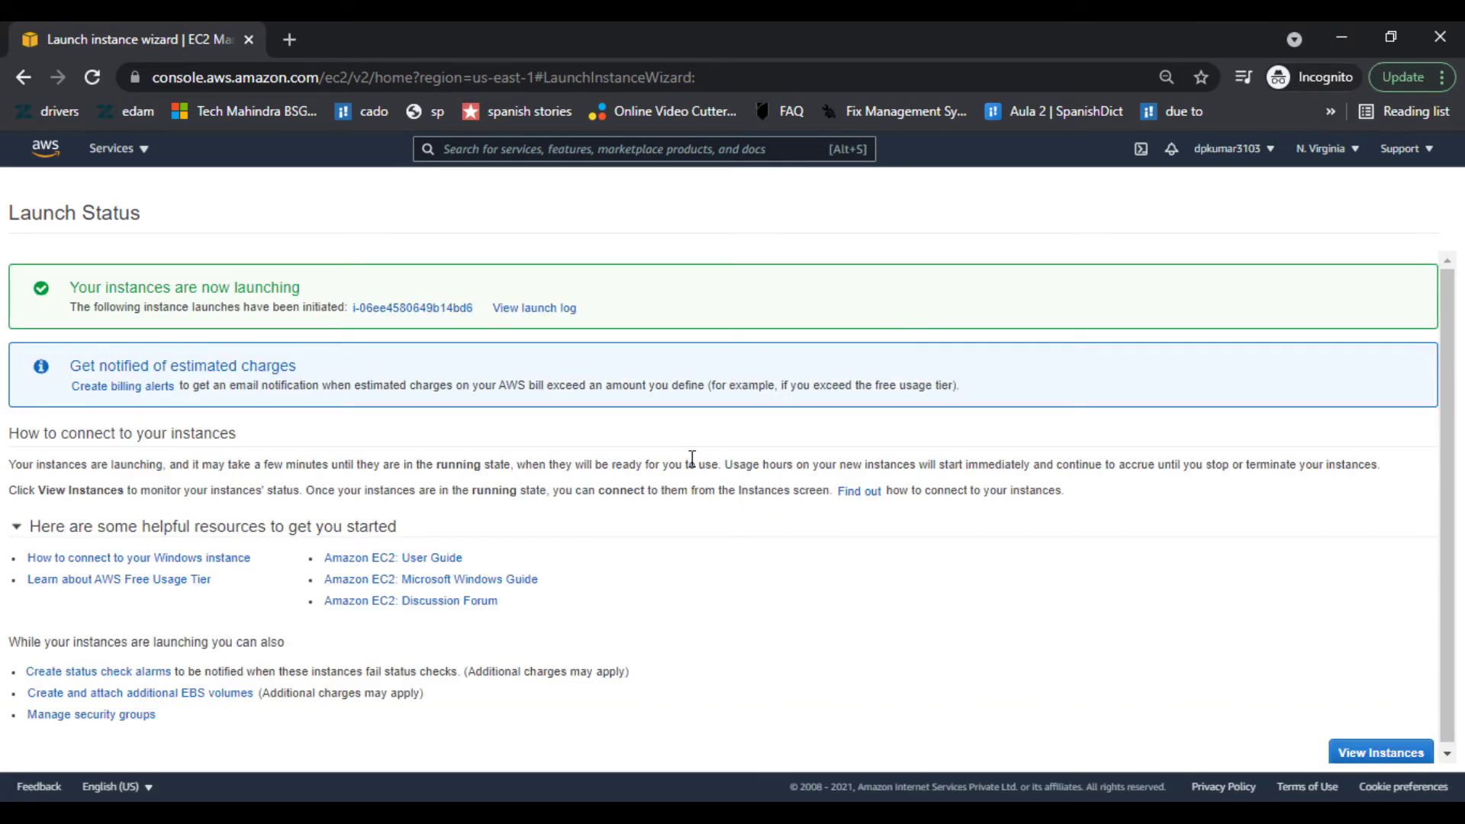
left_click(1383, 750)
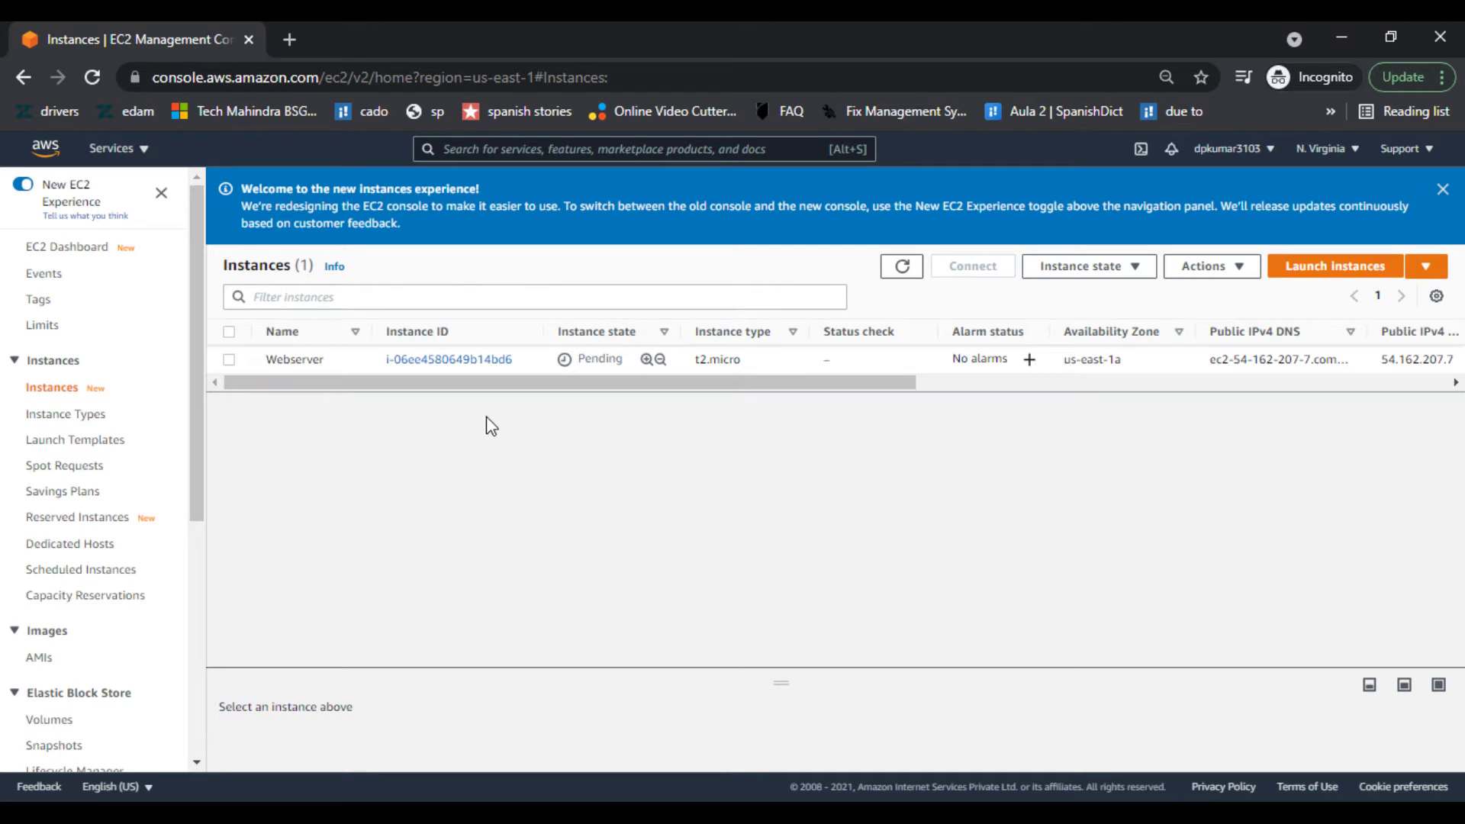
Step: Refresh the instance list, select the Webserver instance and enlarge its details pane
left_click(901, 274)
left_click(901, 273)
left_click(228, 360)
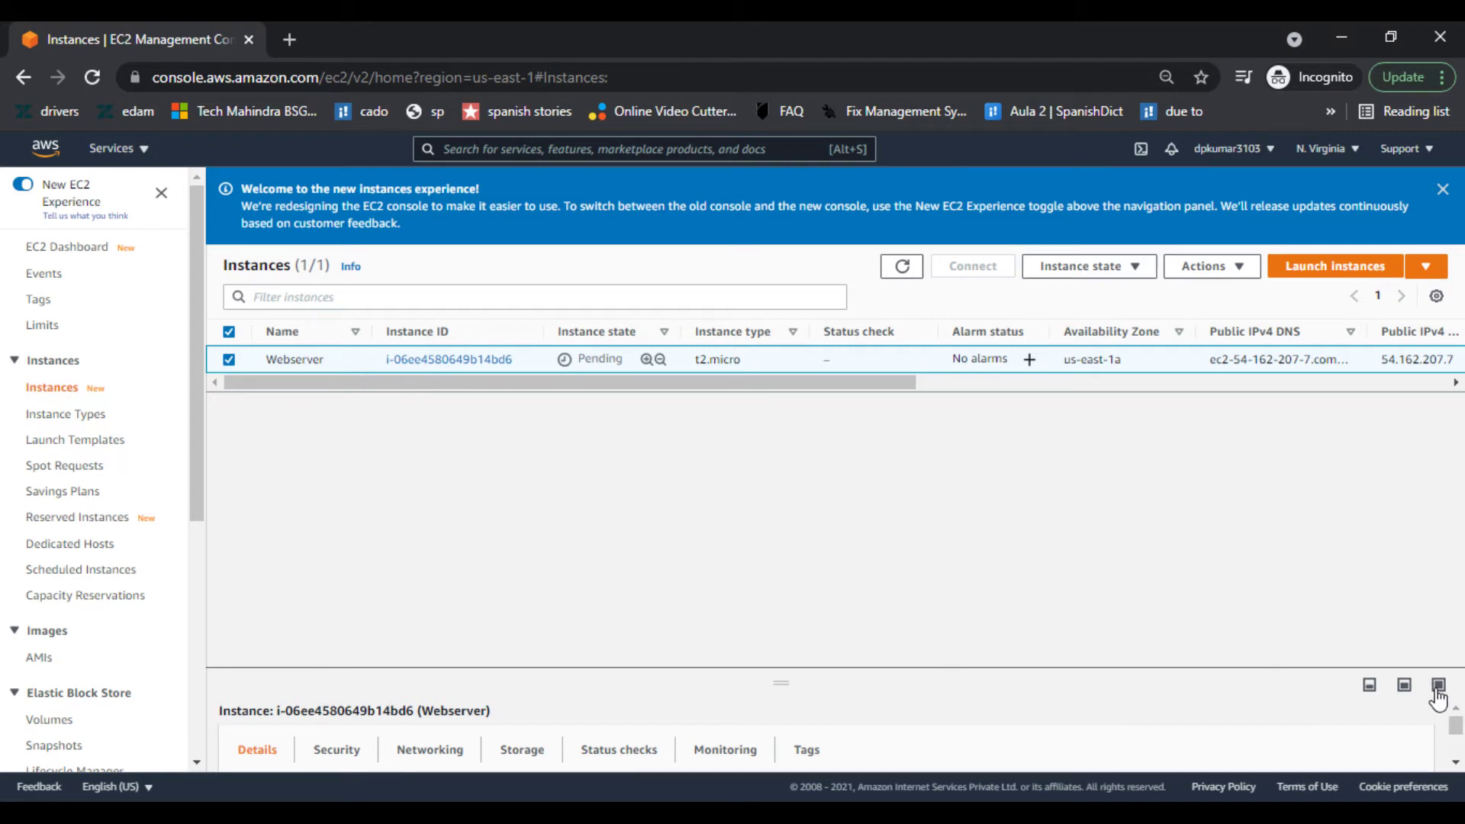
left_click(1368, 686)
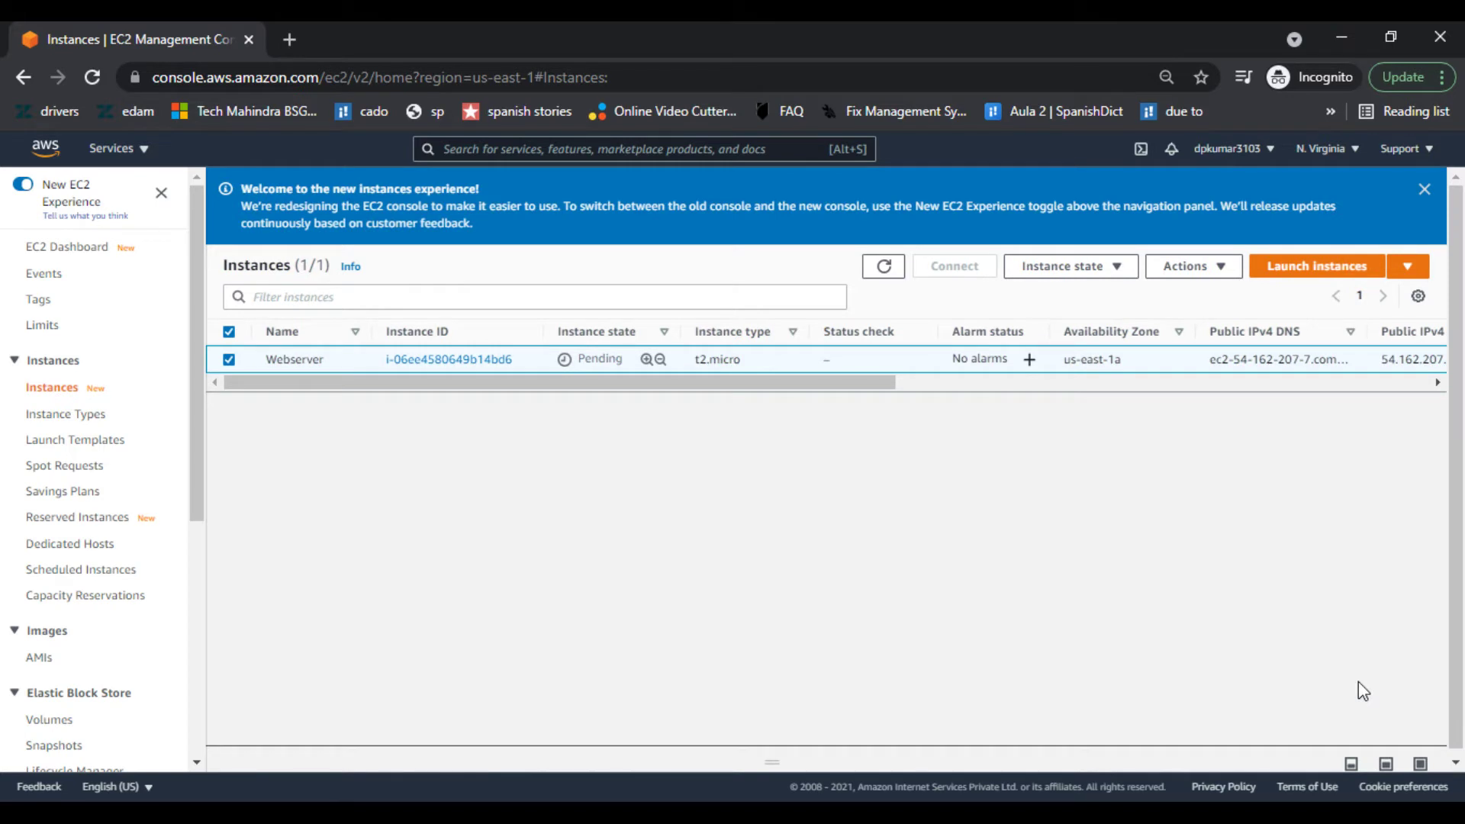
left_click(1387, 764)
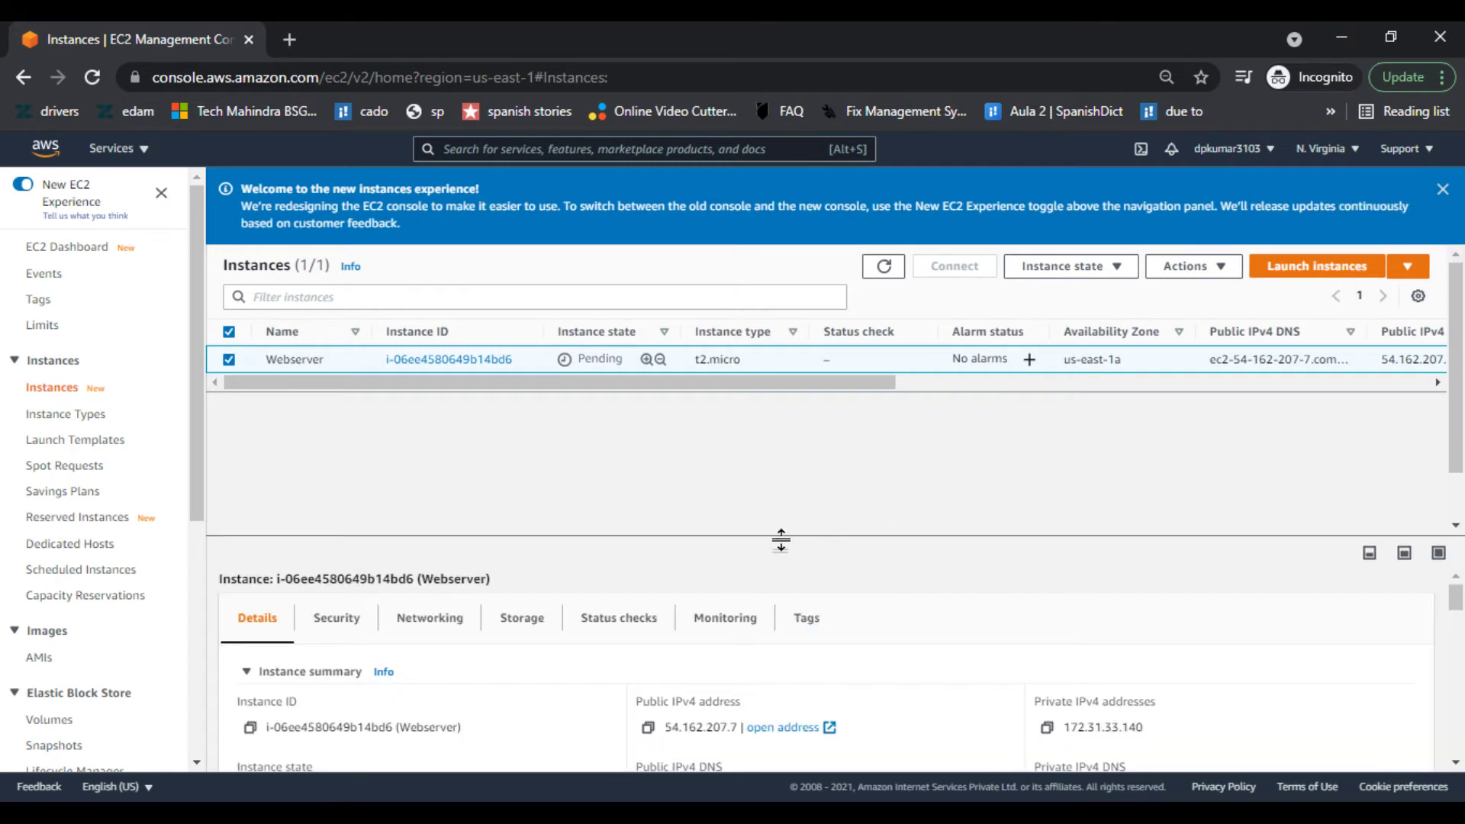
left_click_drag(781, 540, 771, 419)
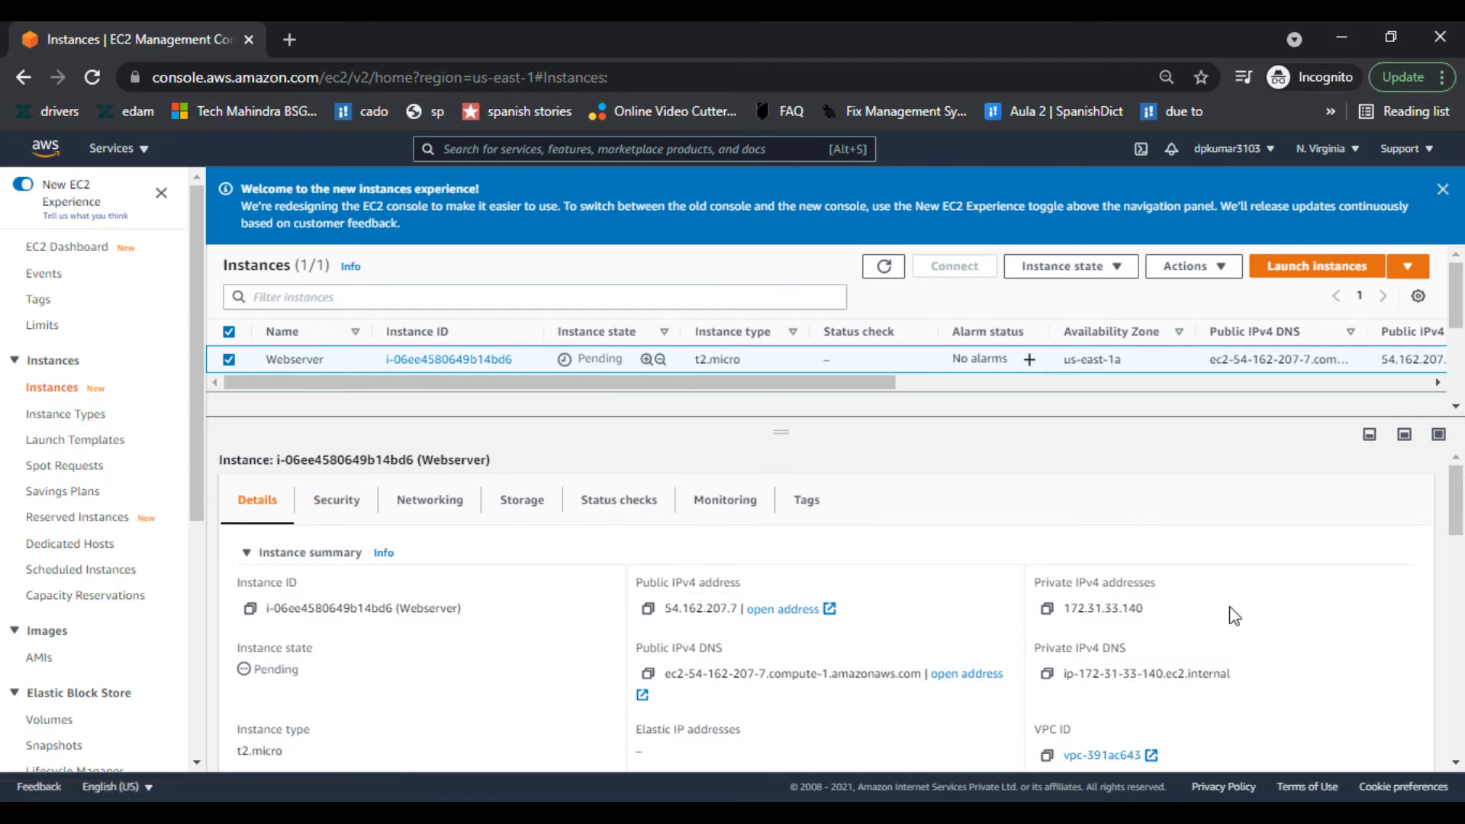
Step: Examine the Webserver instance's security rules, networking, storage, status checks and monitoring charts
left_click(328, 505)
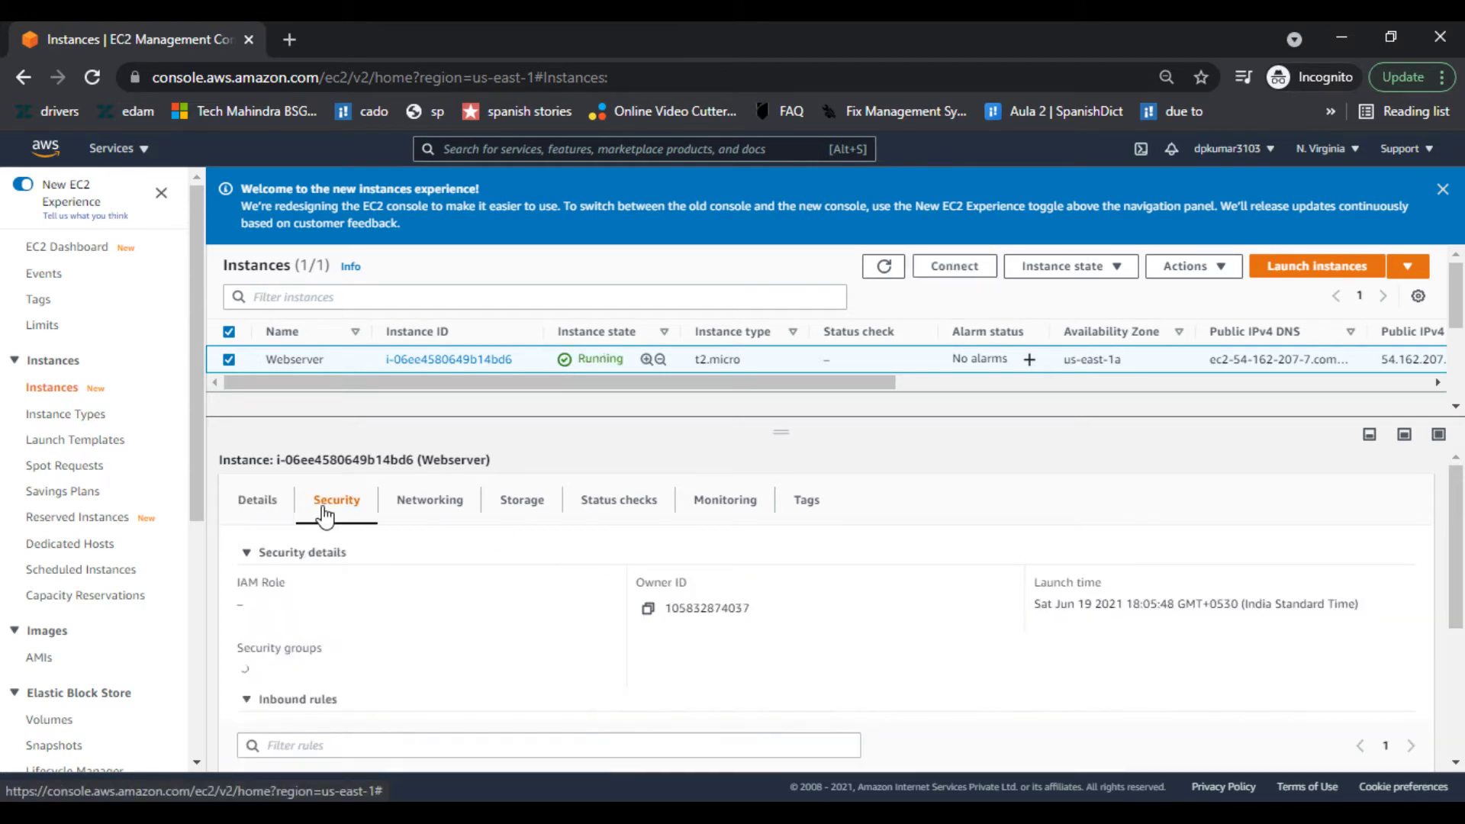
scroll(491, 635, "down", 3)
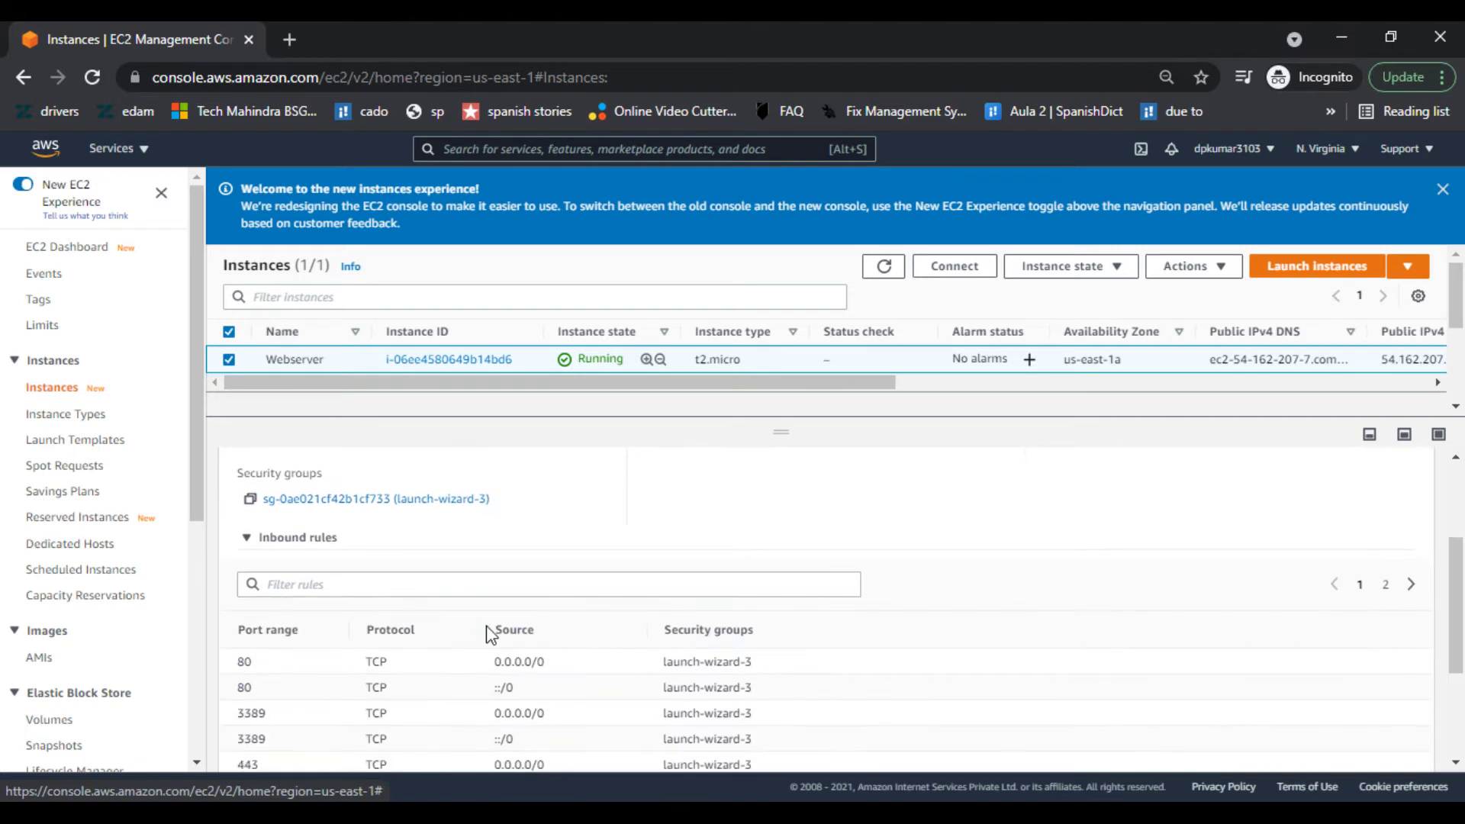
scroll(488, 626, "up", 3)
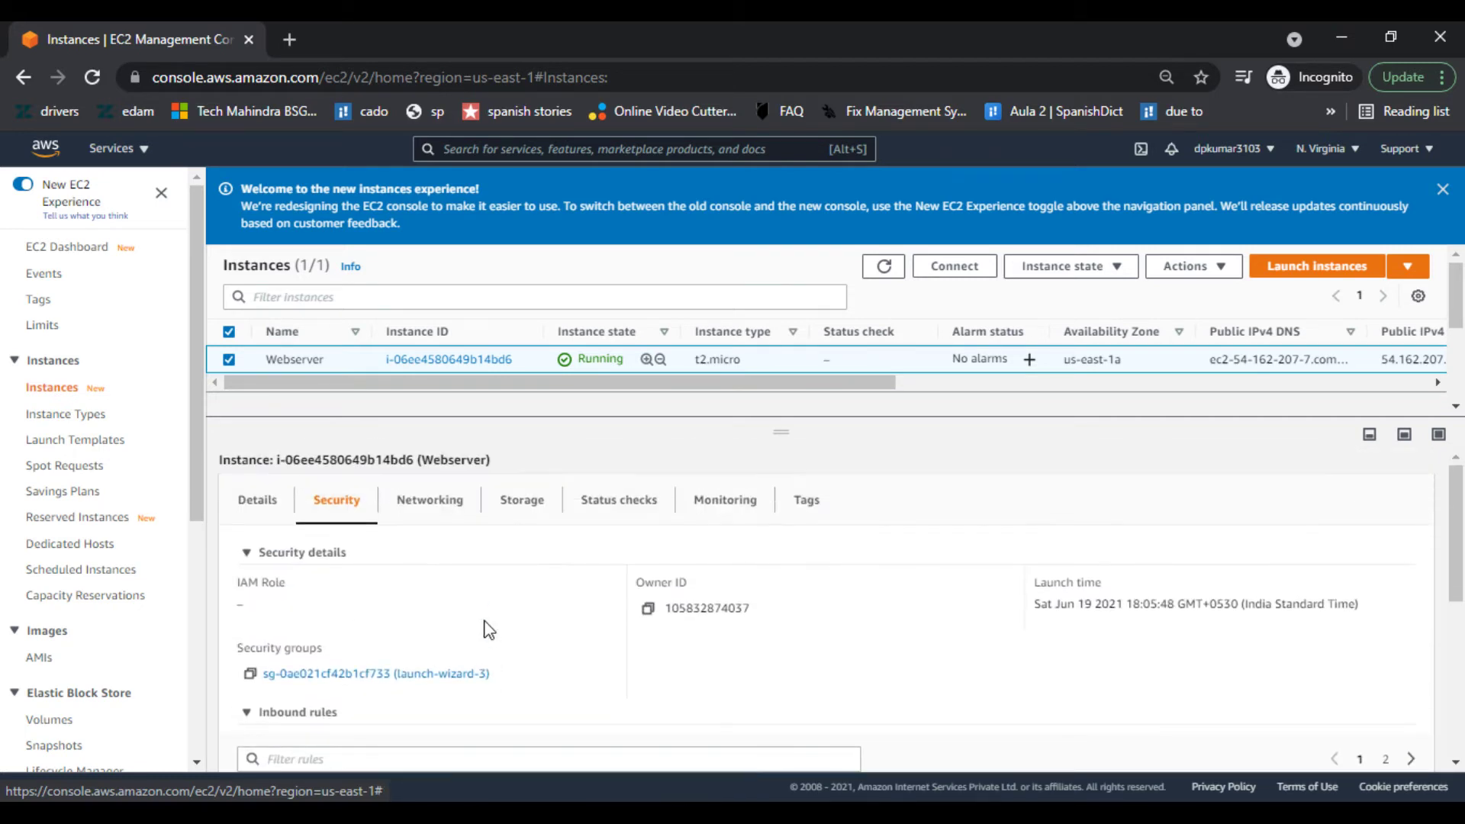
left_click(447, 509)
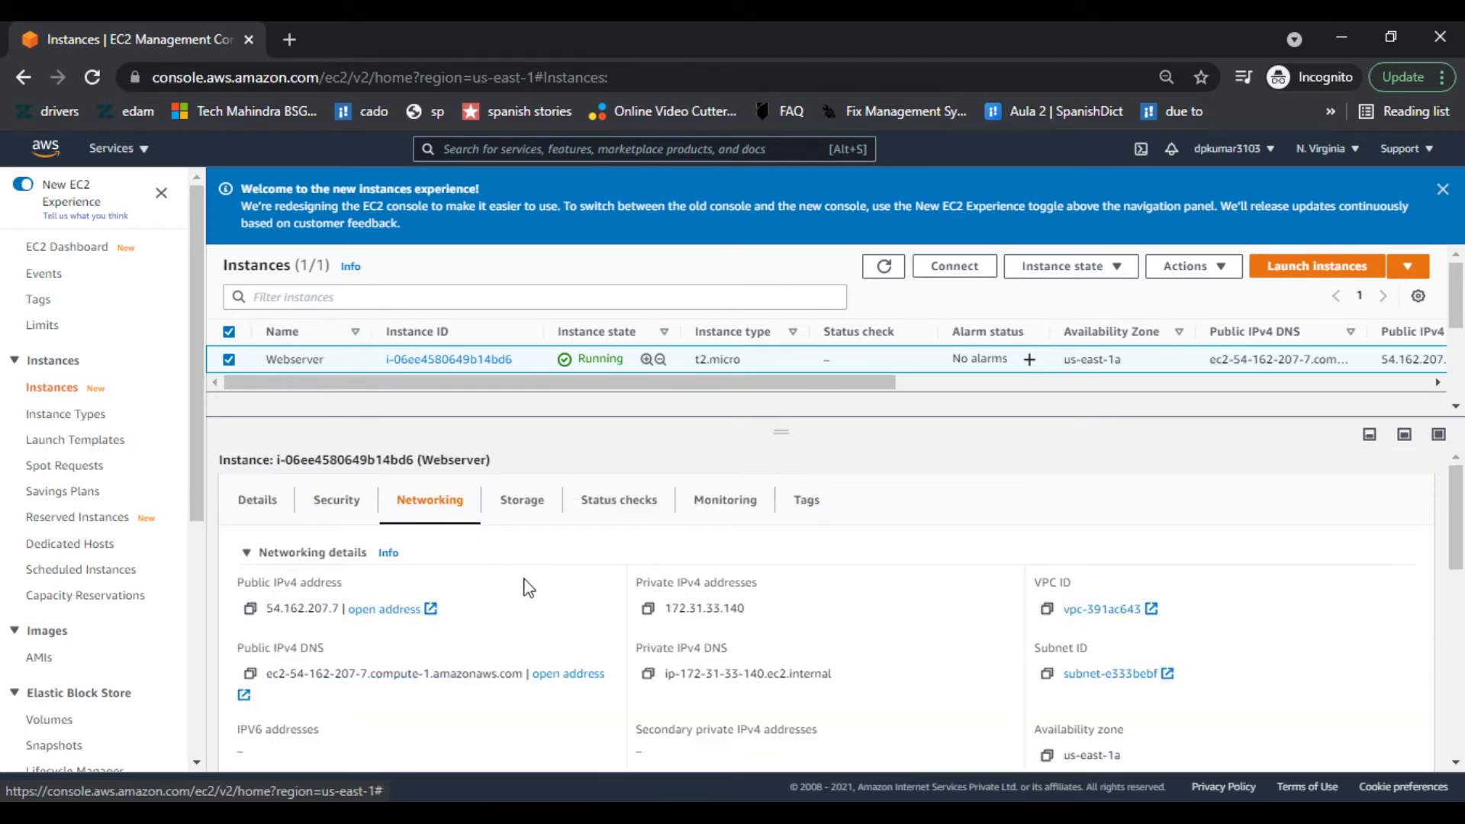
left_click(522, 505)
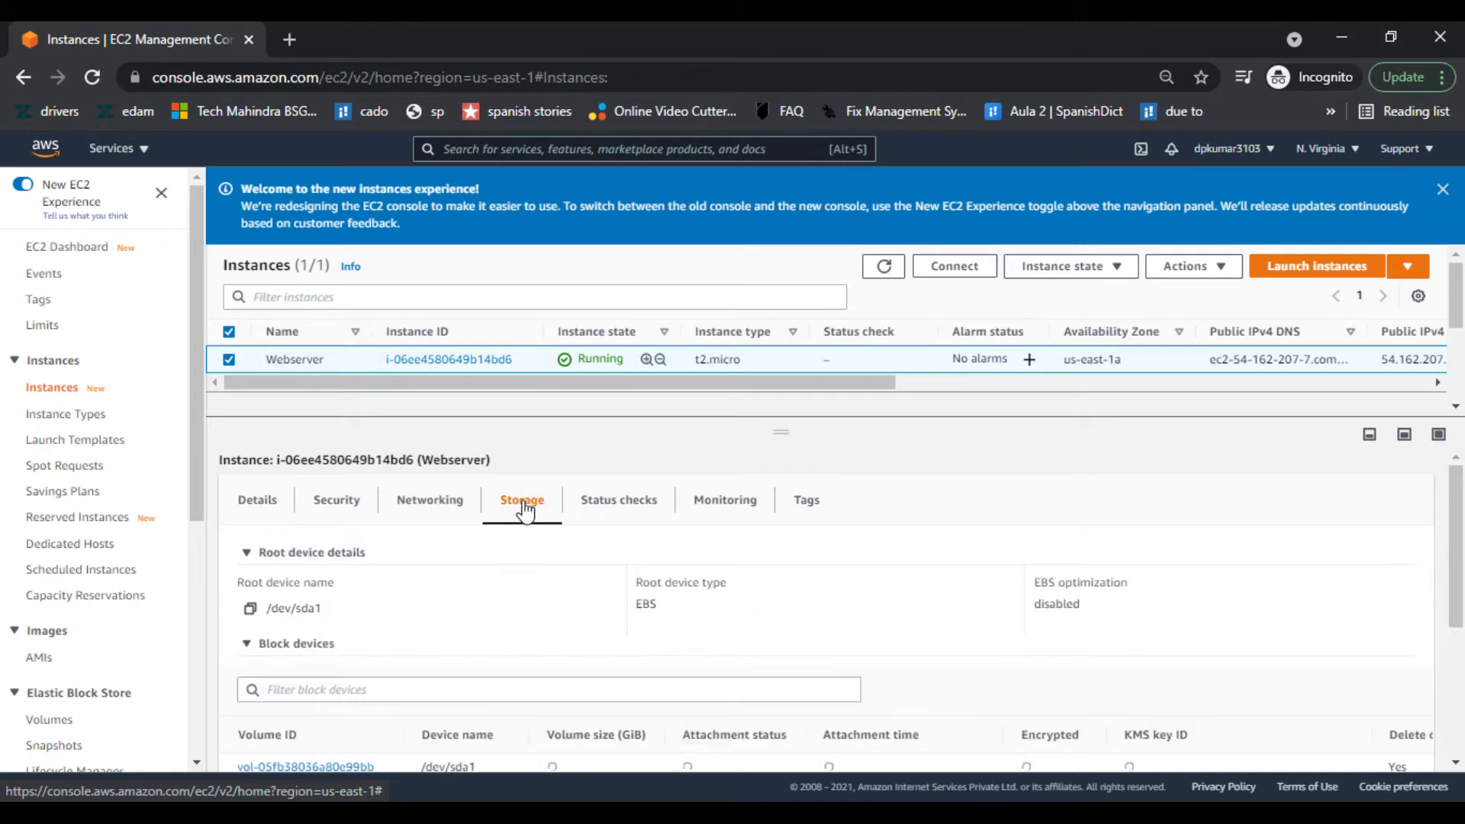
scroll(550, 626, "down", 3)
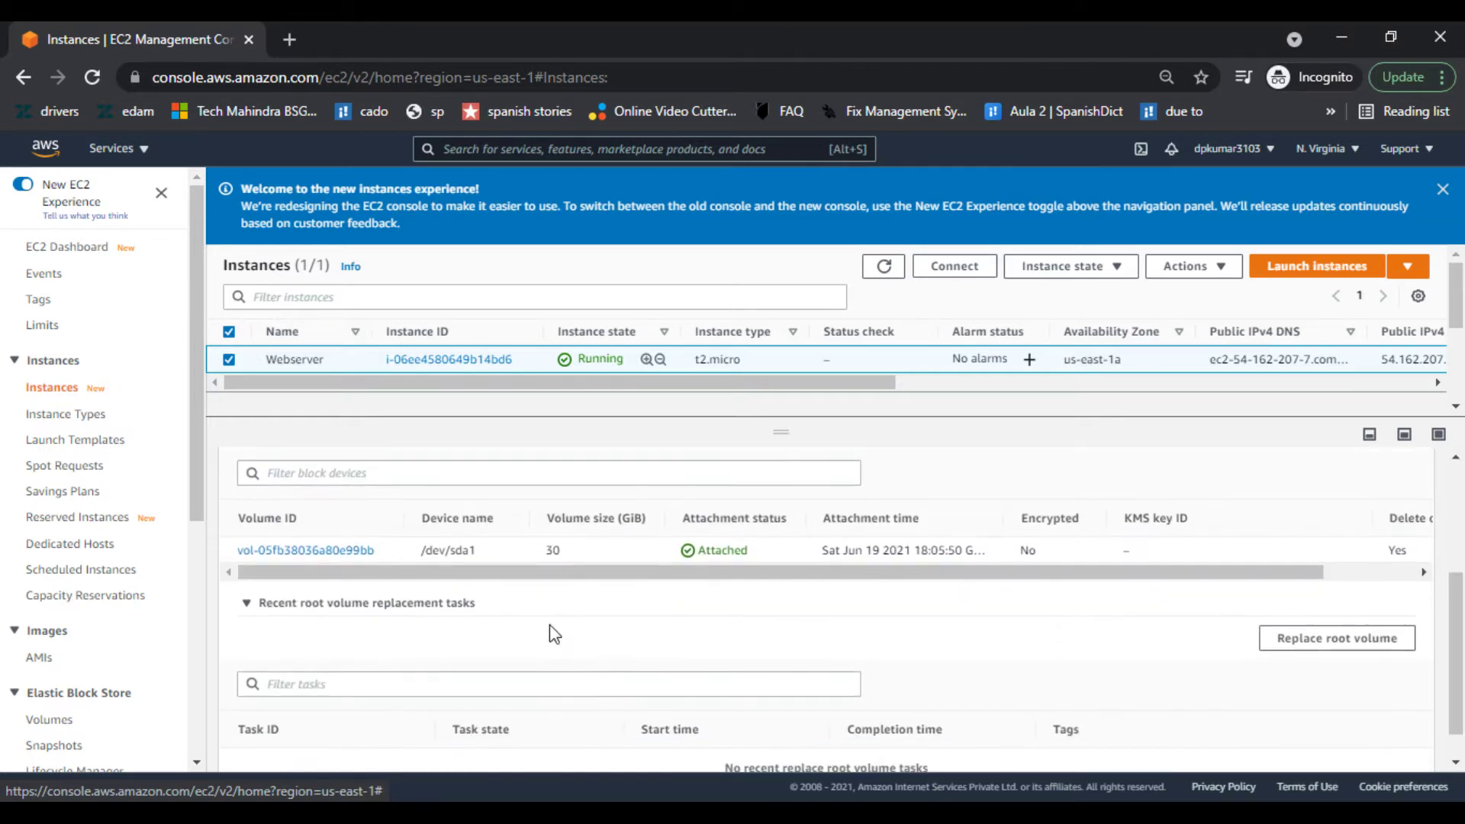
scroll(593, 630, "up", 3)
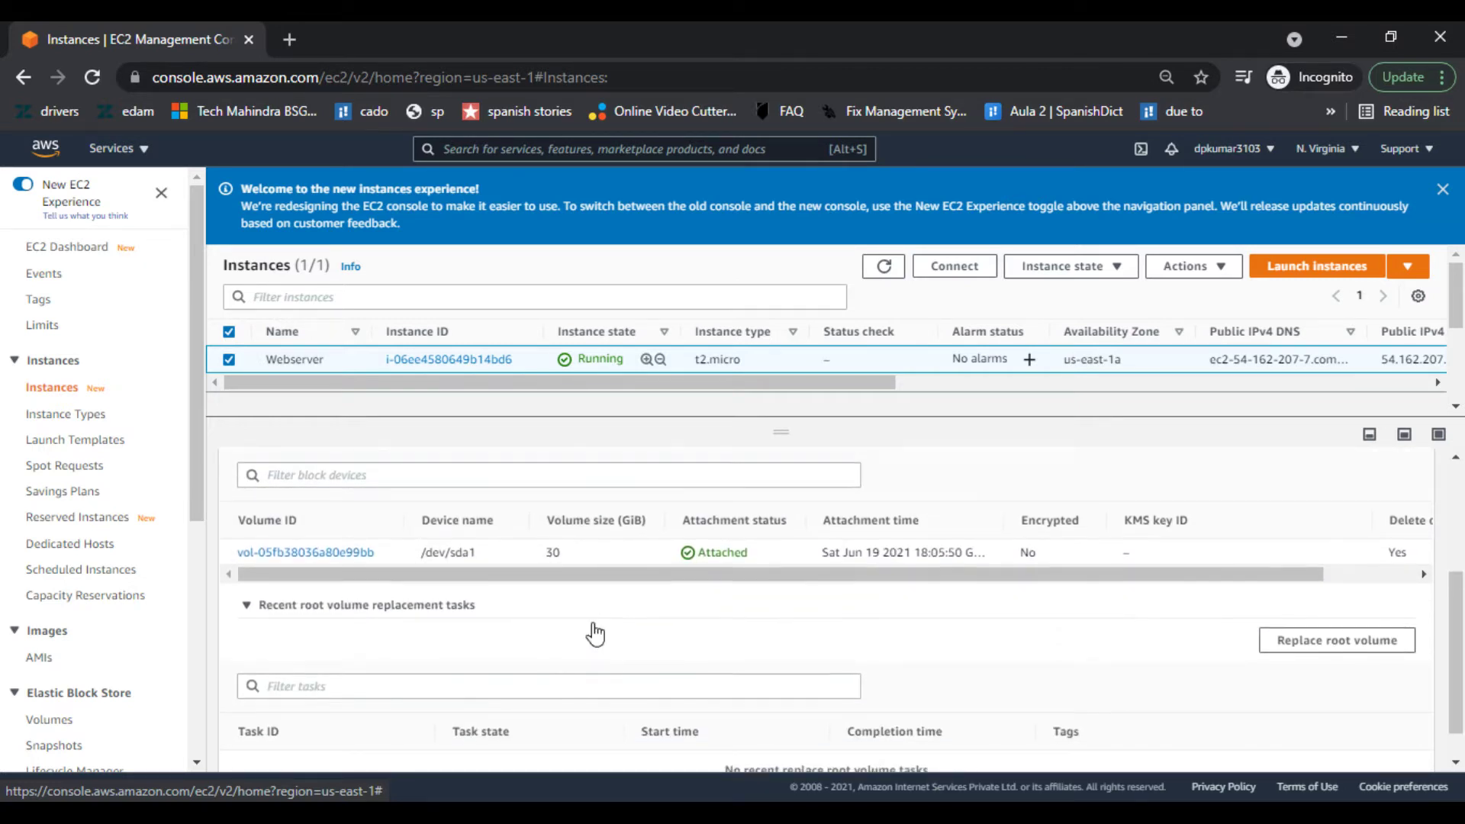
left_click(609, 504)
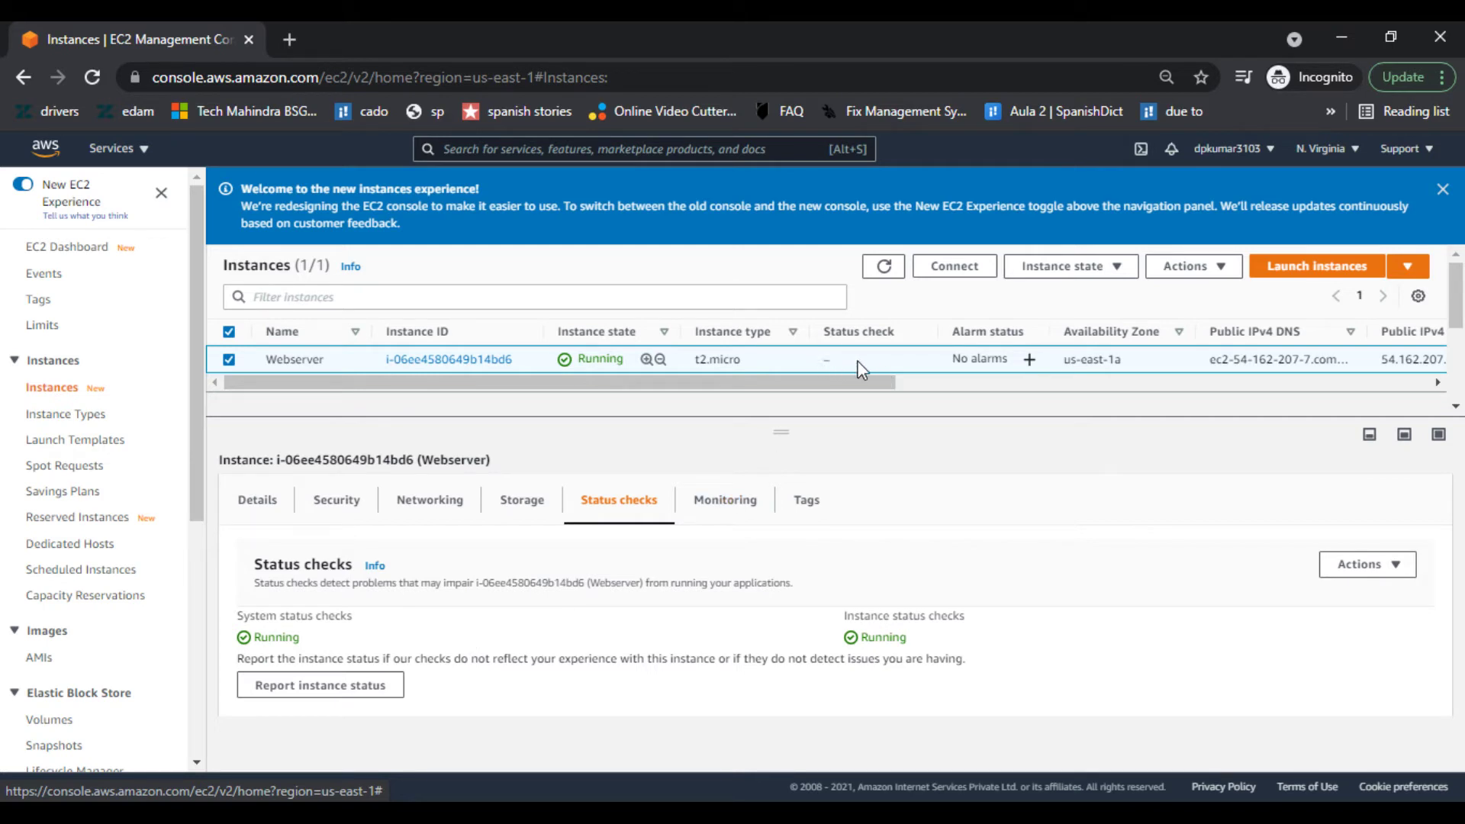
left_click(746, 503)
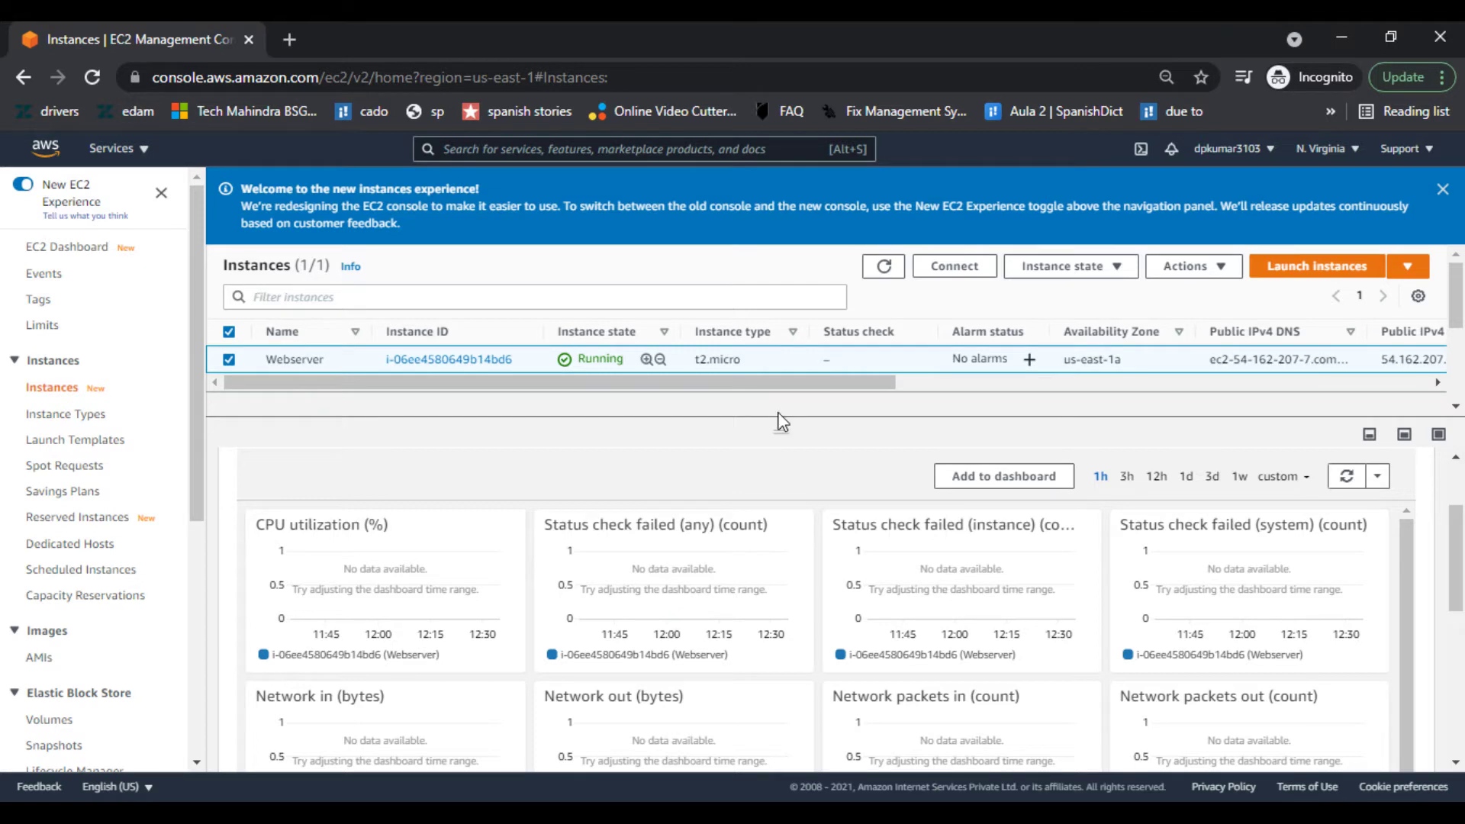
Step: Refresh the instance list, reselect the Webserver instance and show its instance summary
left_click(885, 269)
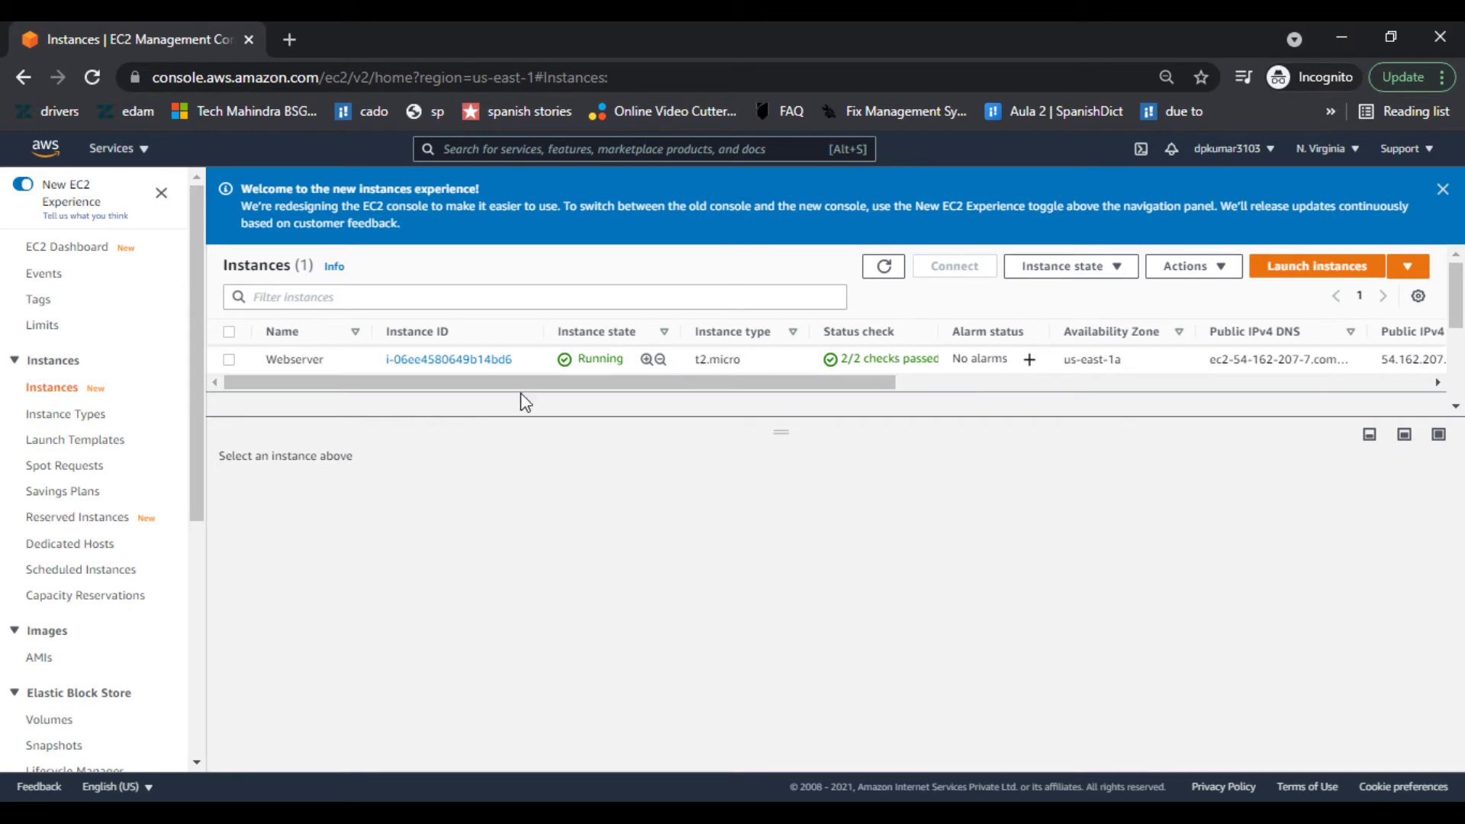
left_click(229, 359)
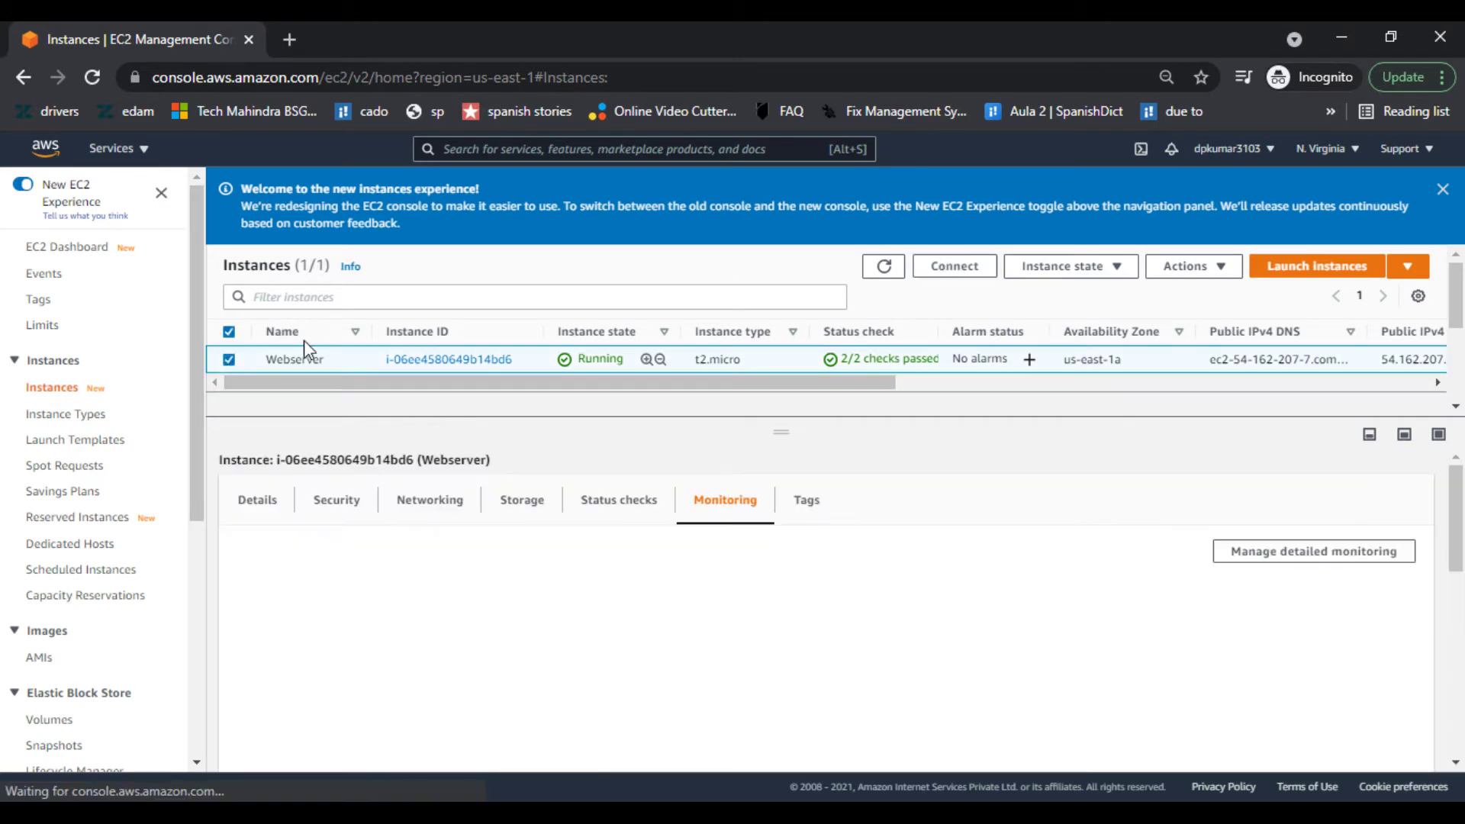
left_click(259, 501)
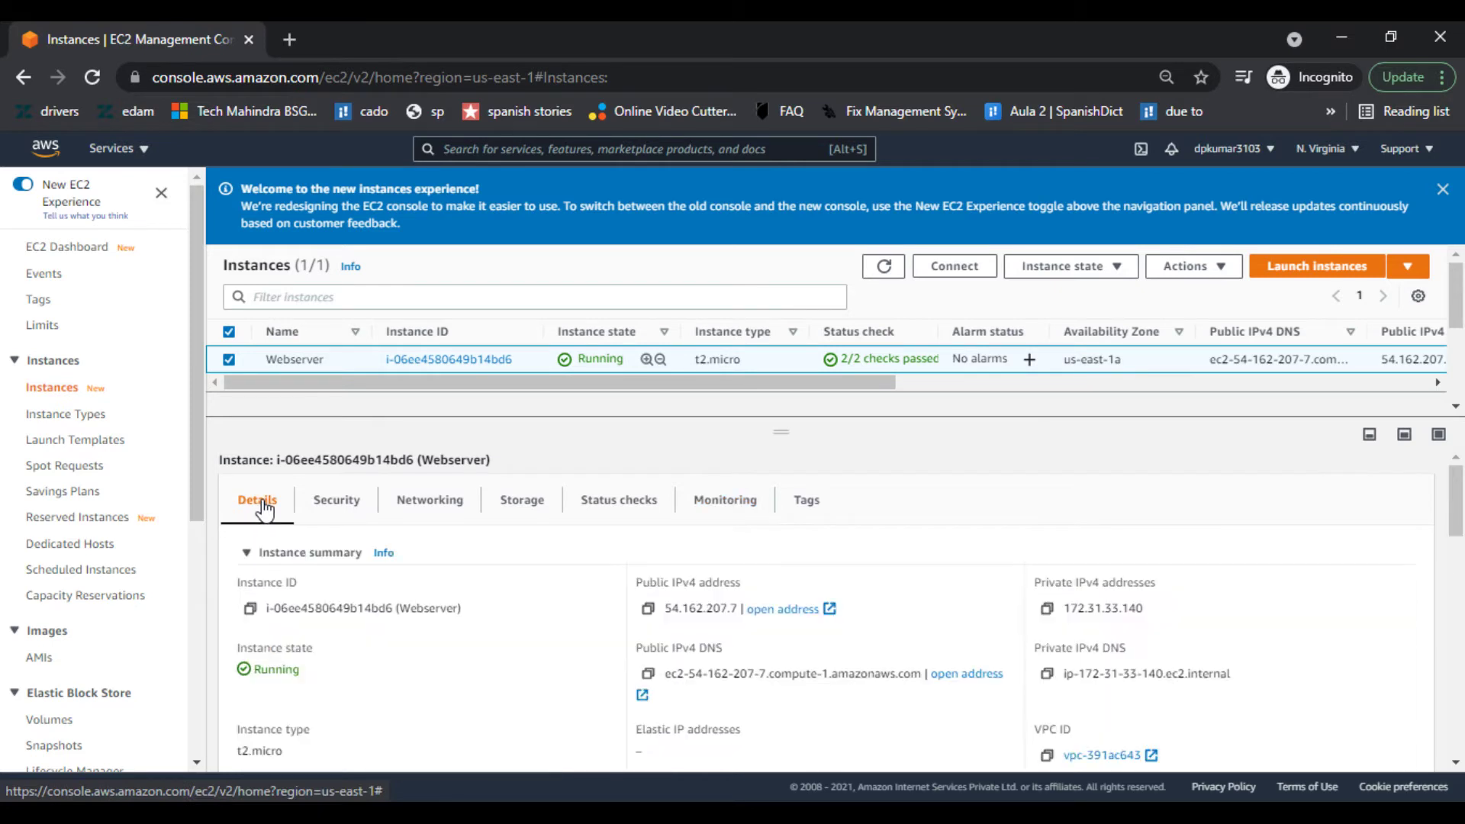
Step: Start connecting to the Webserver instance and show its RDP client connection options
left_click(971, 272)
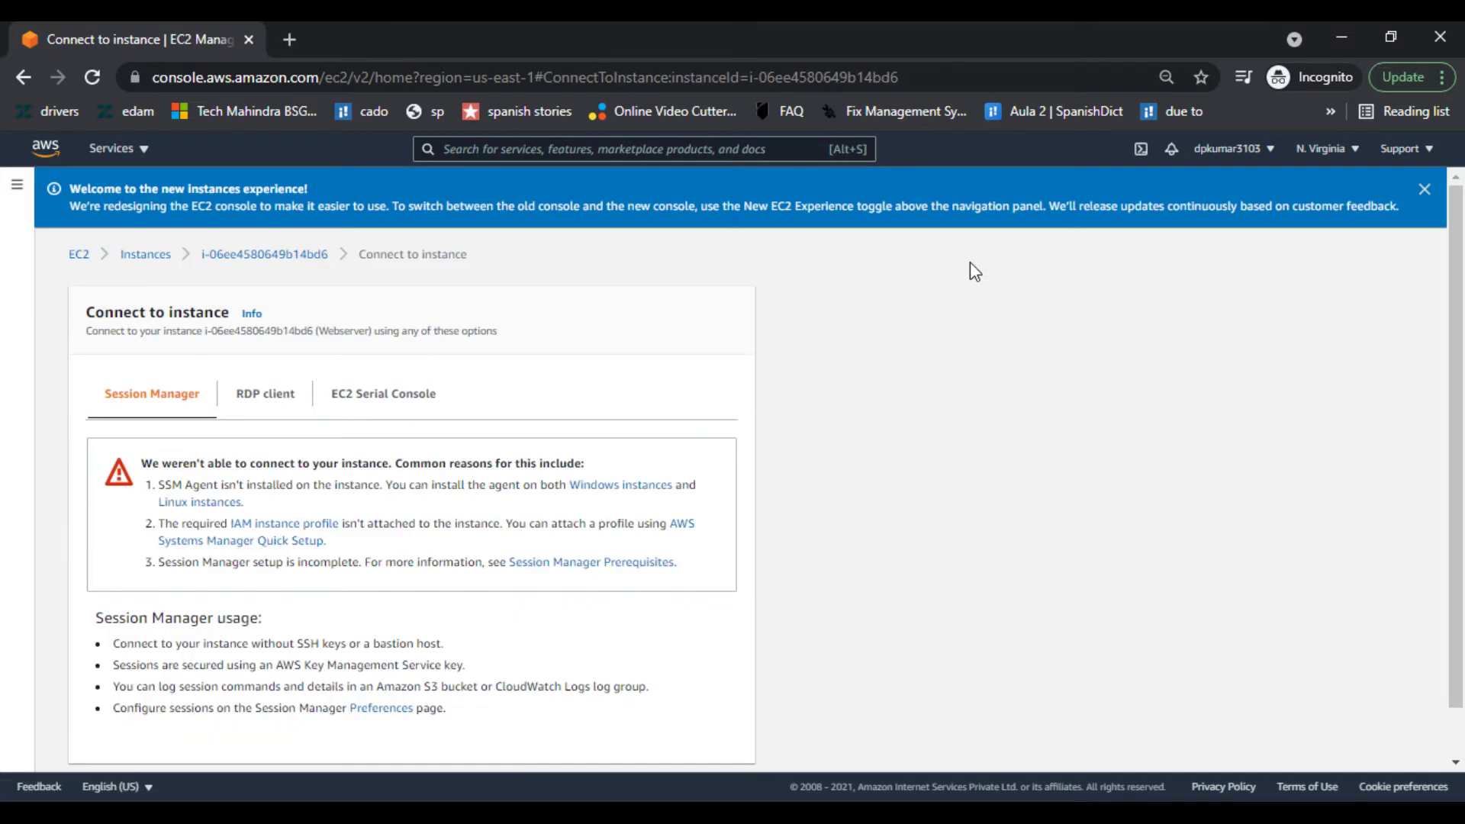
left_click(267, 397)
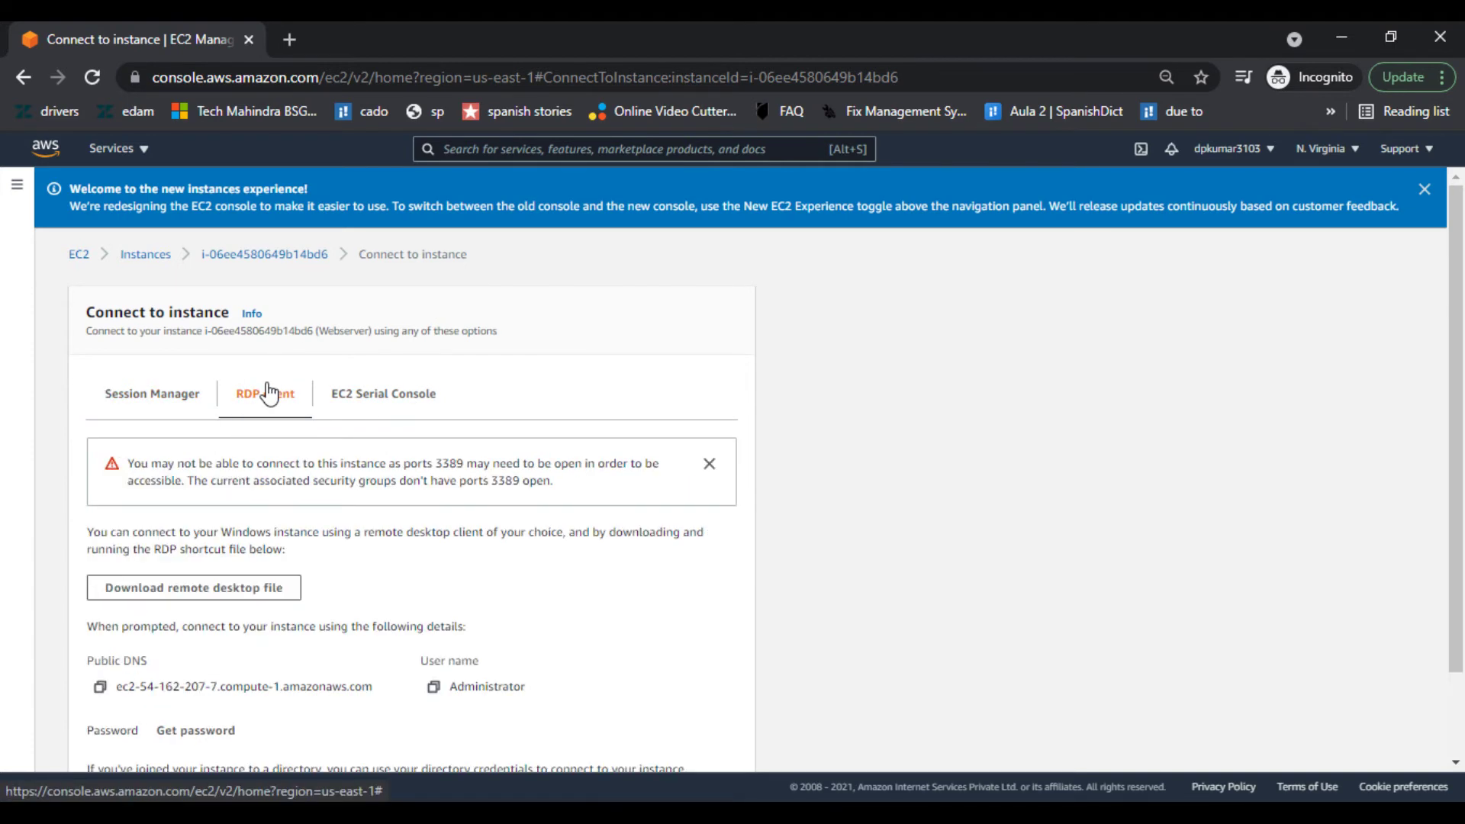
scroll(593, 410, "down", 1)
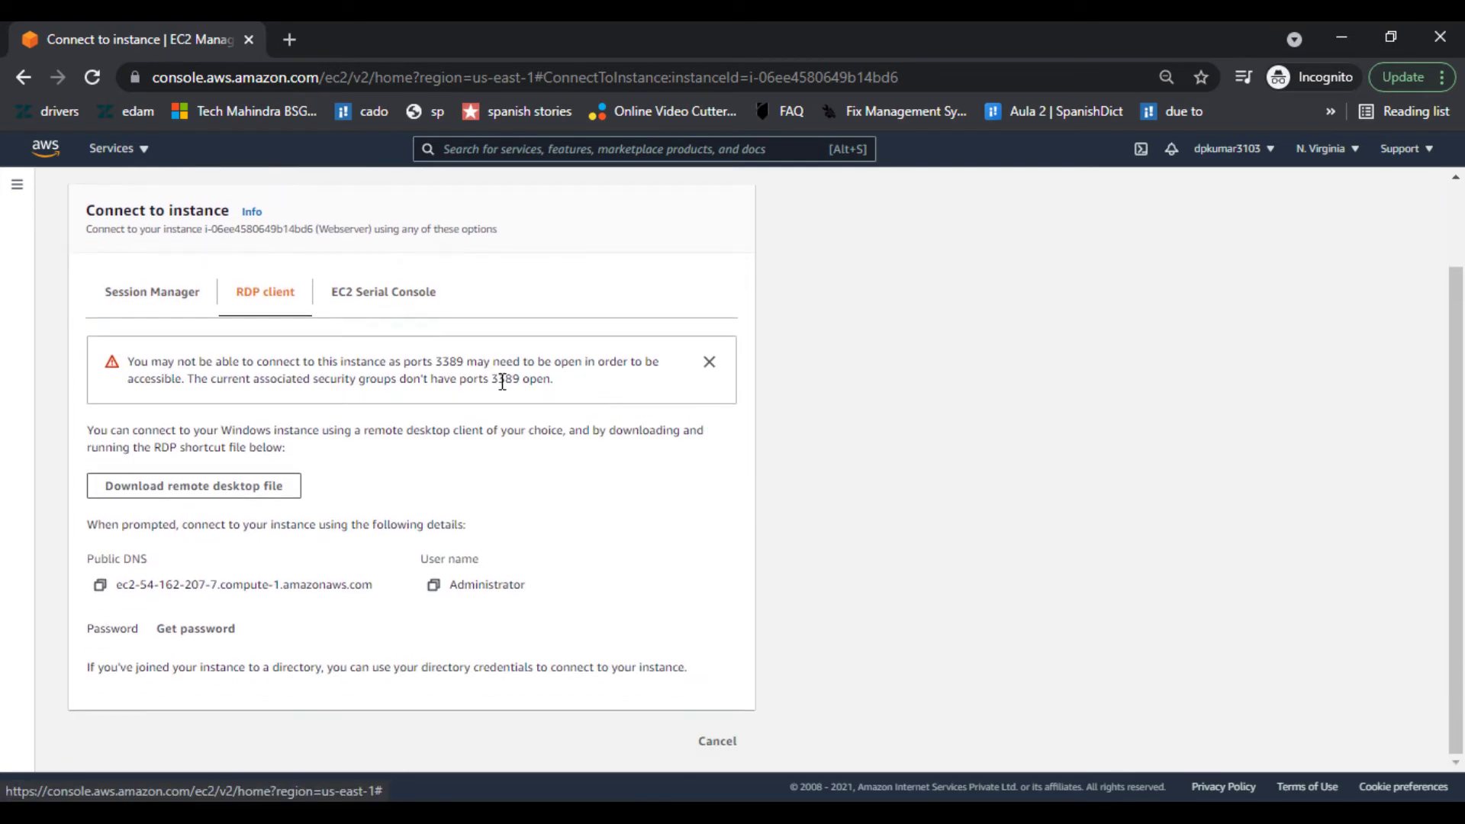
Step: Decrypt the instance's Windows administrator password using the webserver.pem key file from New folder on the Desktop
left_click(197, 643)
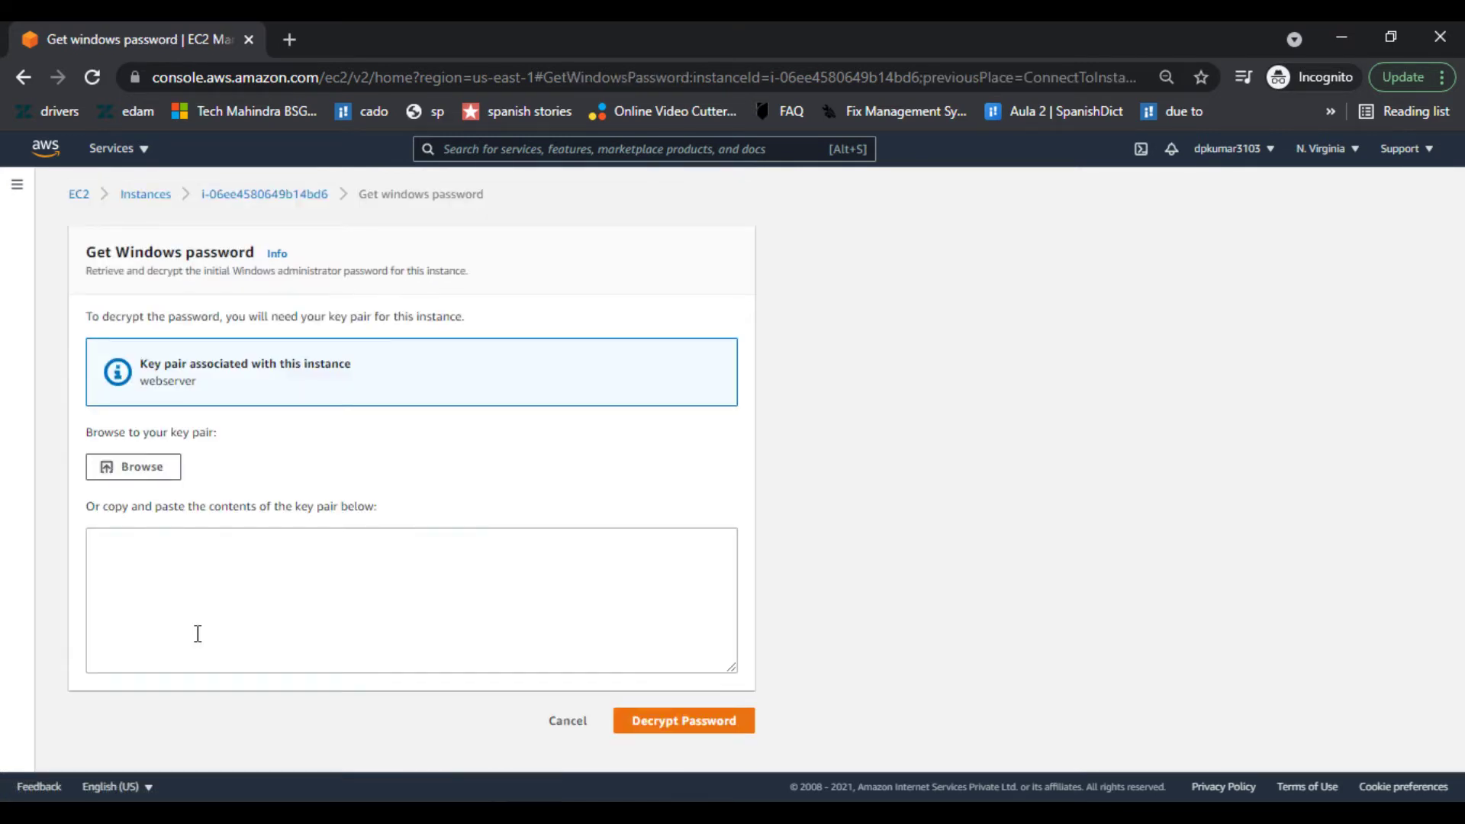
left_click(115, 470)
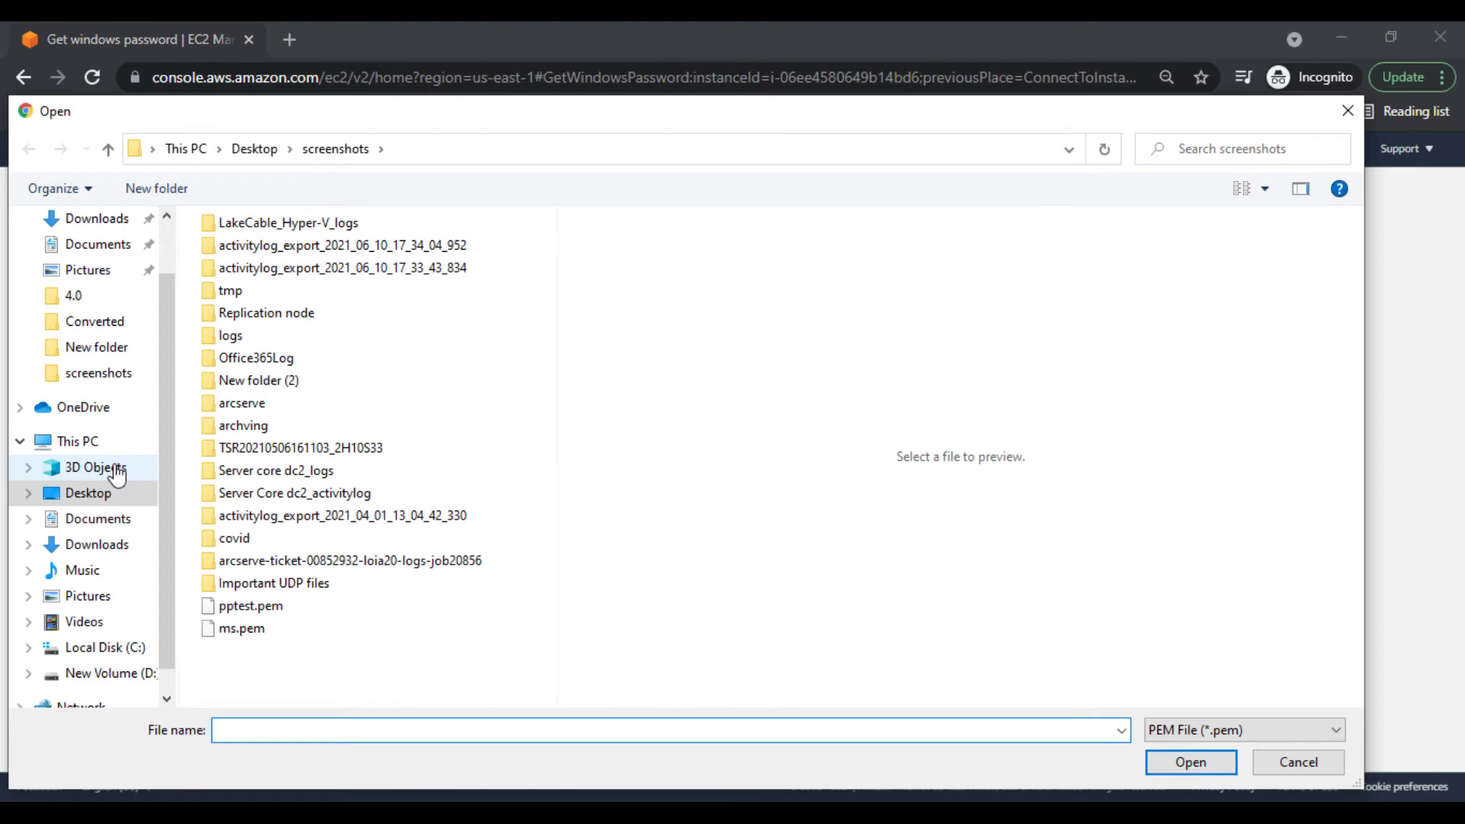
left_click(107, 349)
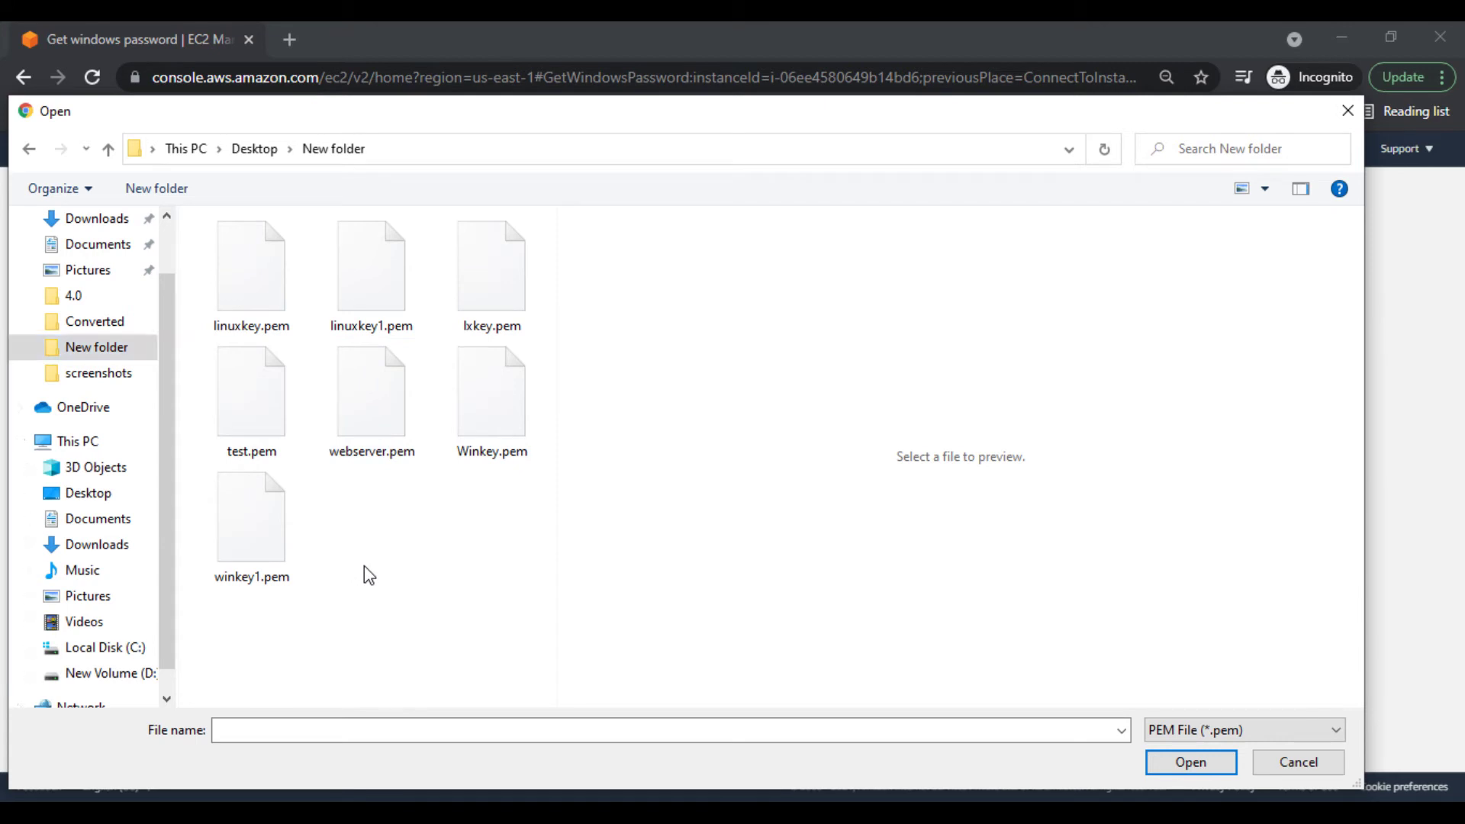
left_click(360, 429)
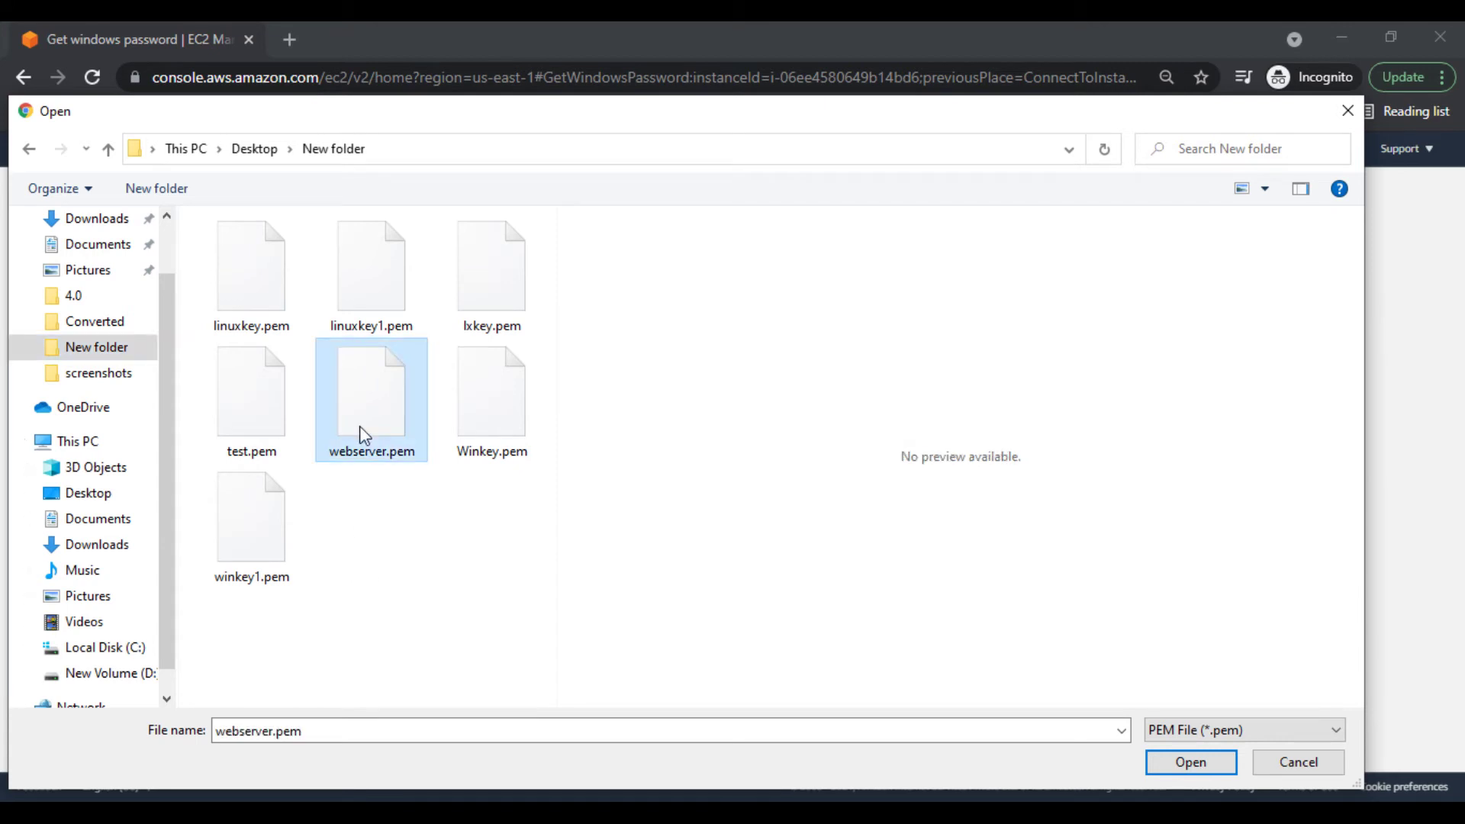
left_click(1177, 773)
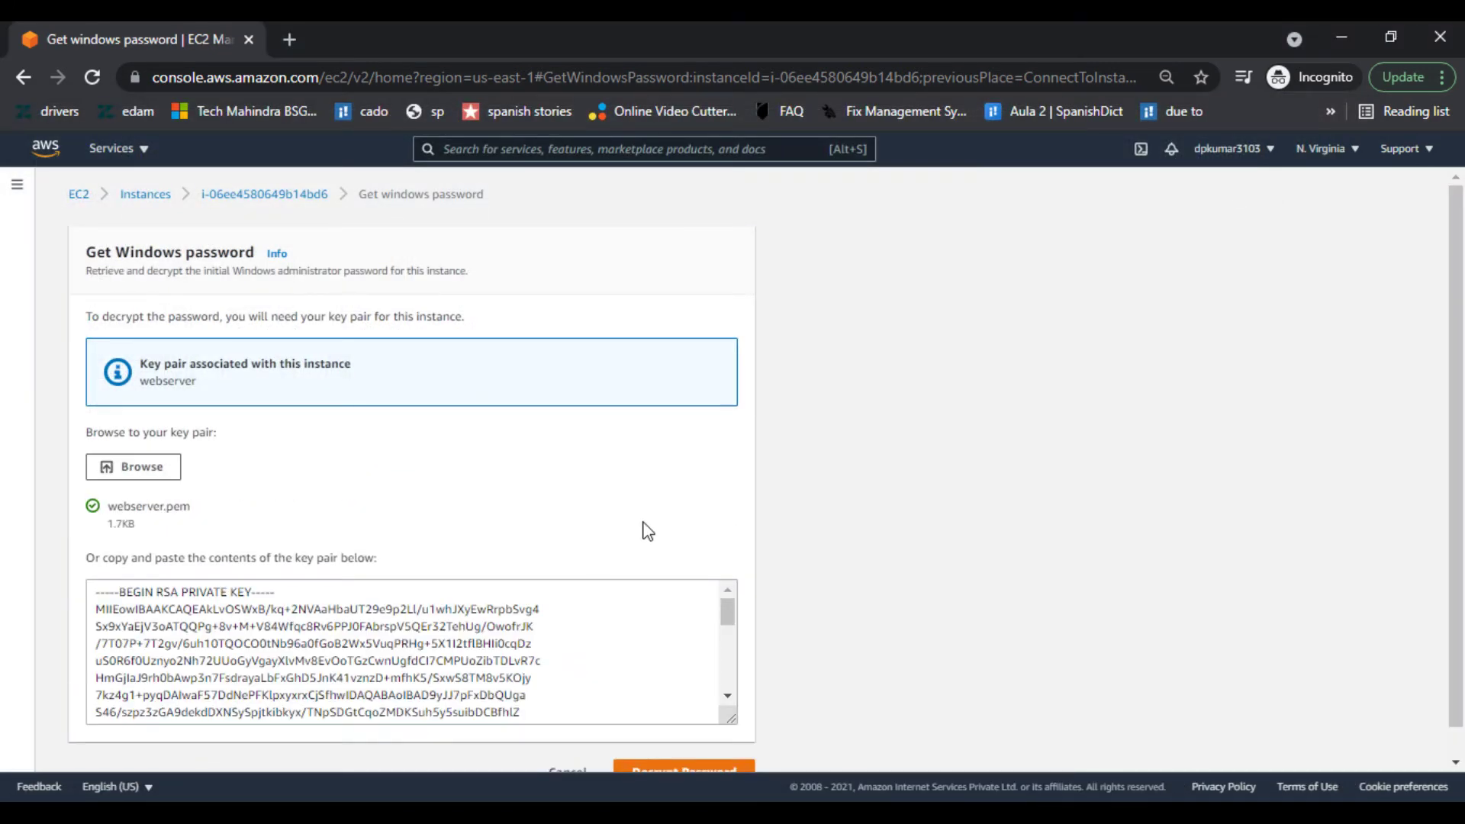
scroll(648, 532, "down", 1)
left_click(690, 744)
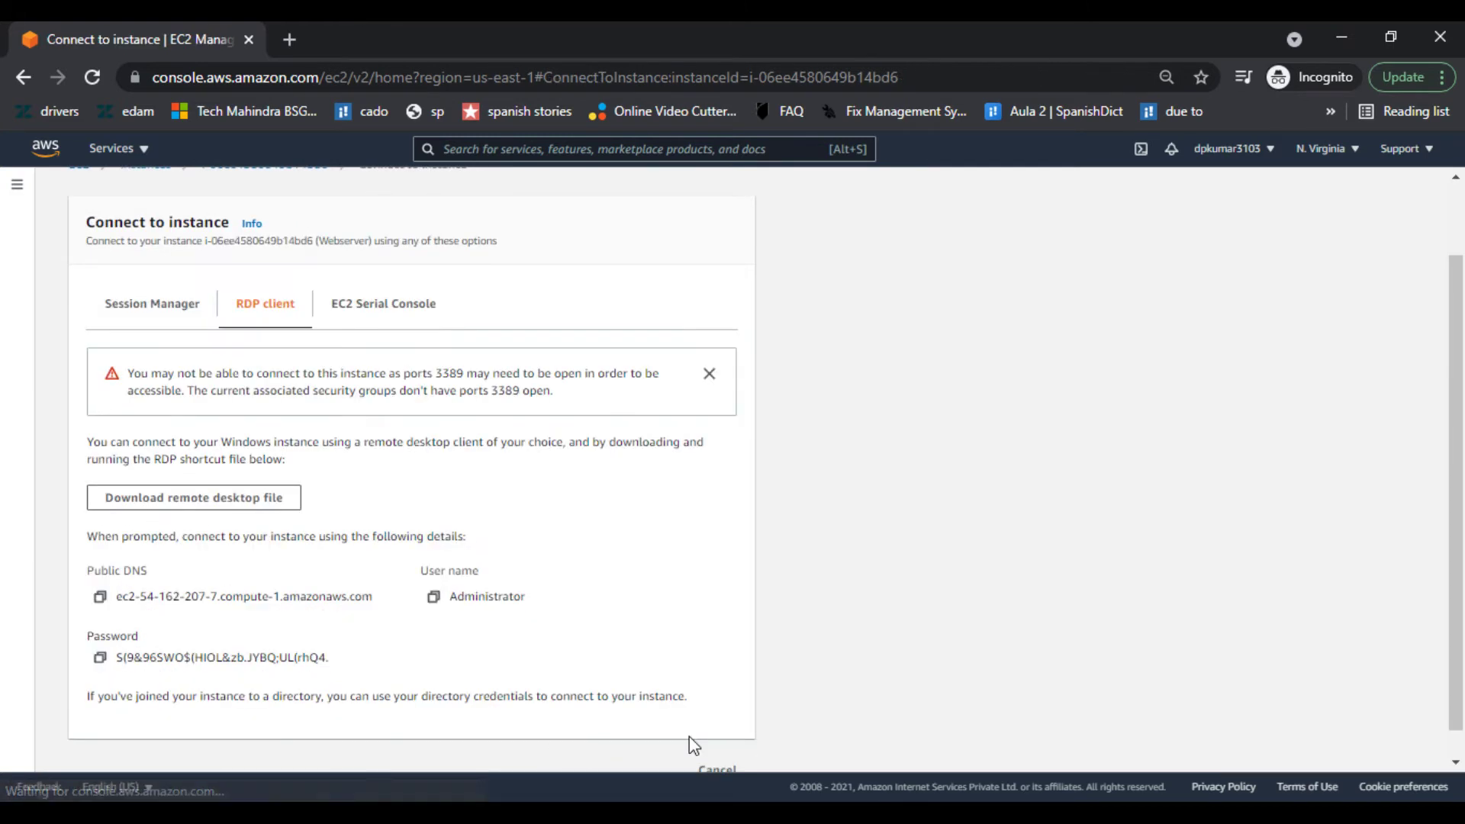
Step: Copy the decrypted administrator password, paste it into a new Notepad document and minimize Notepad
left_click(100, 659)
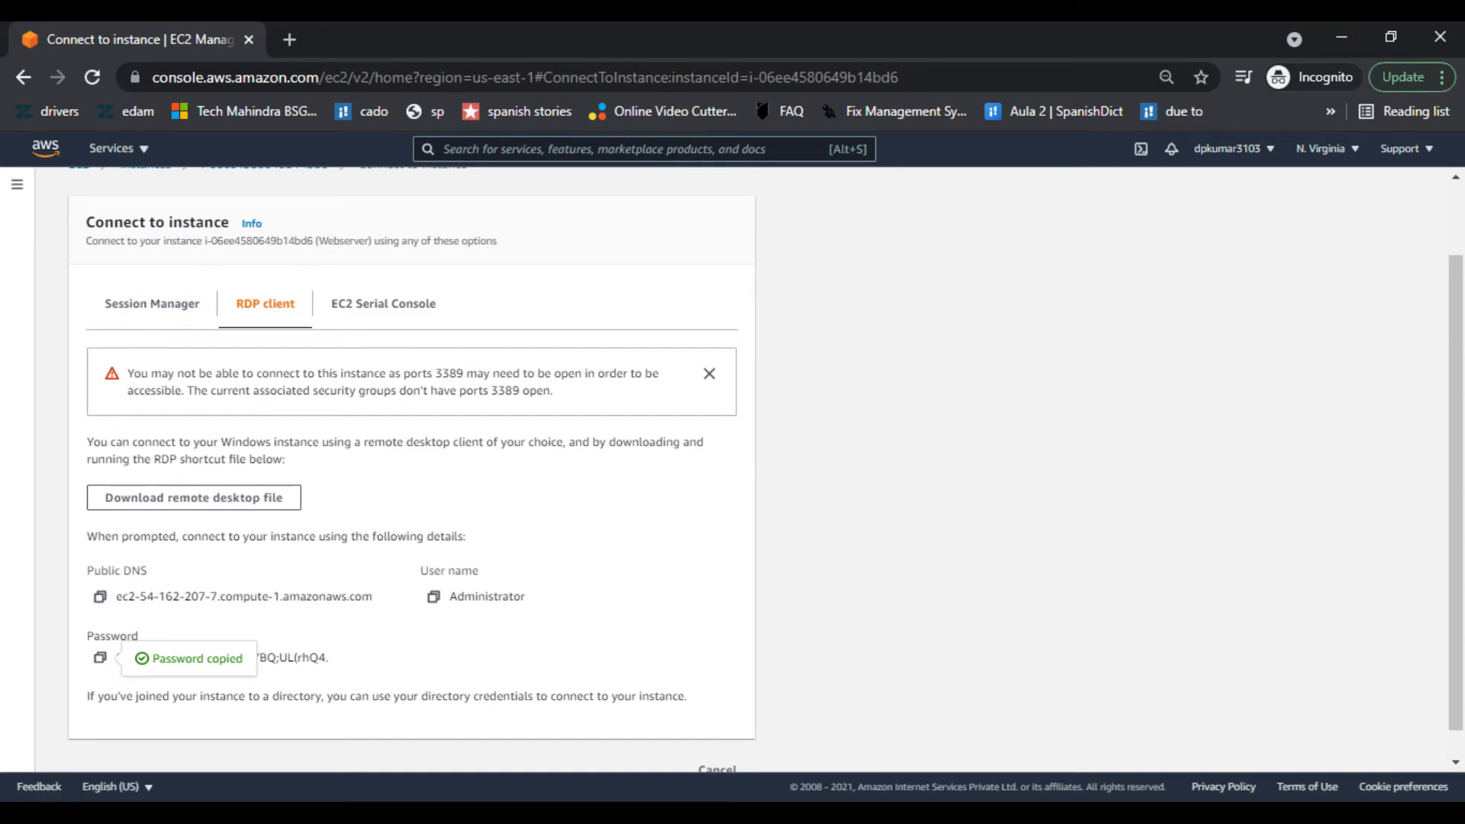
key("super")
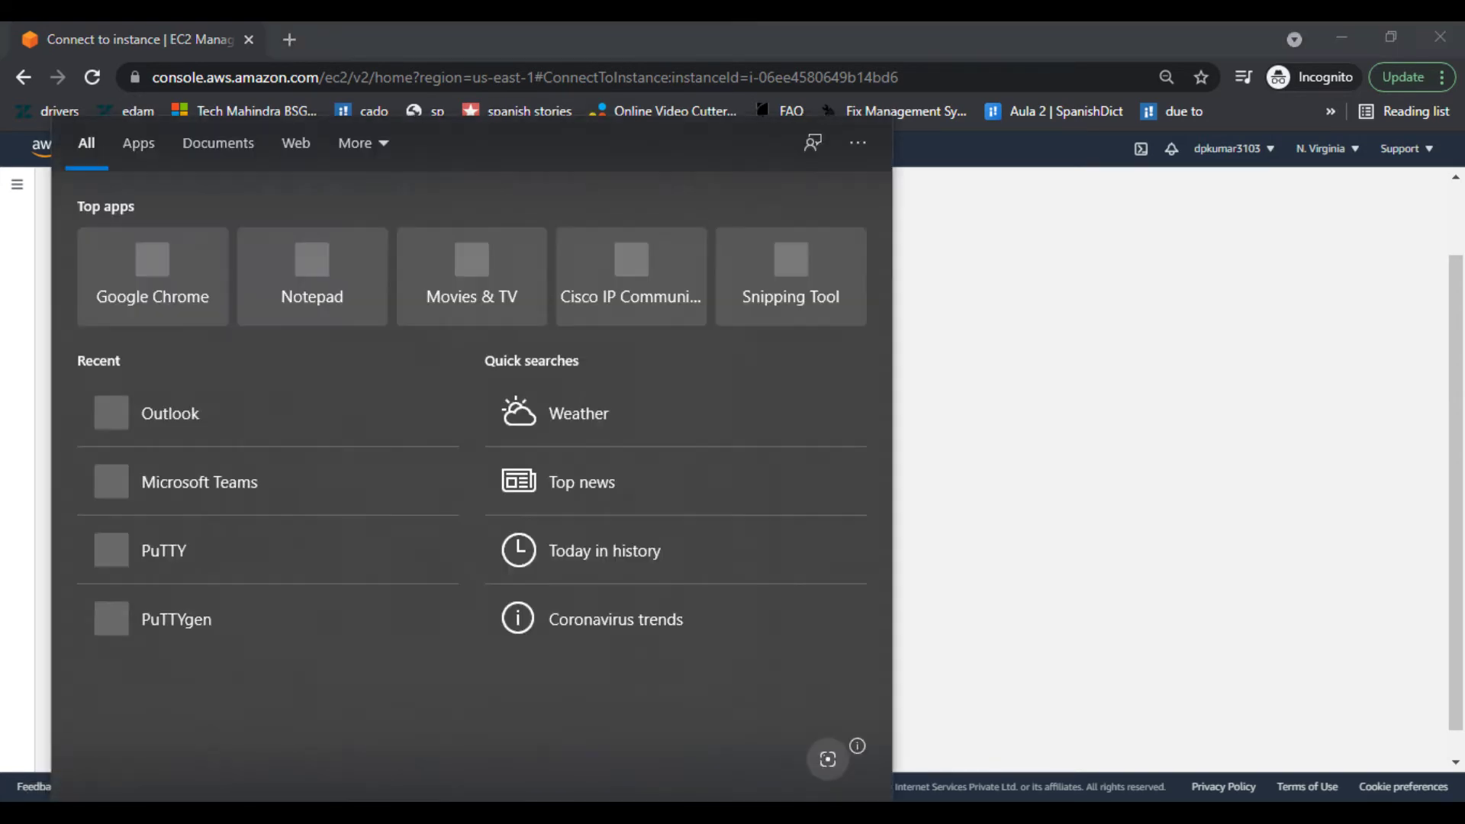
type("note")
key("Return")
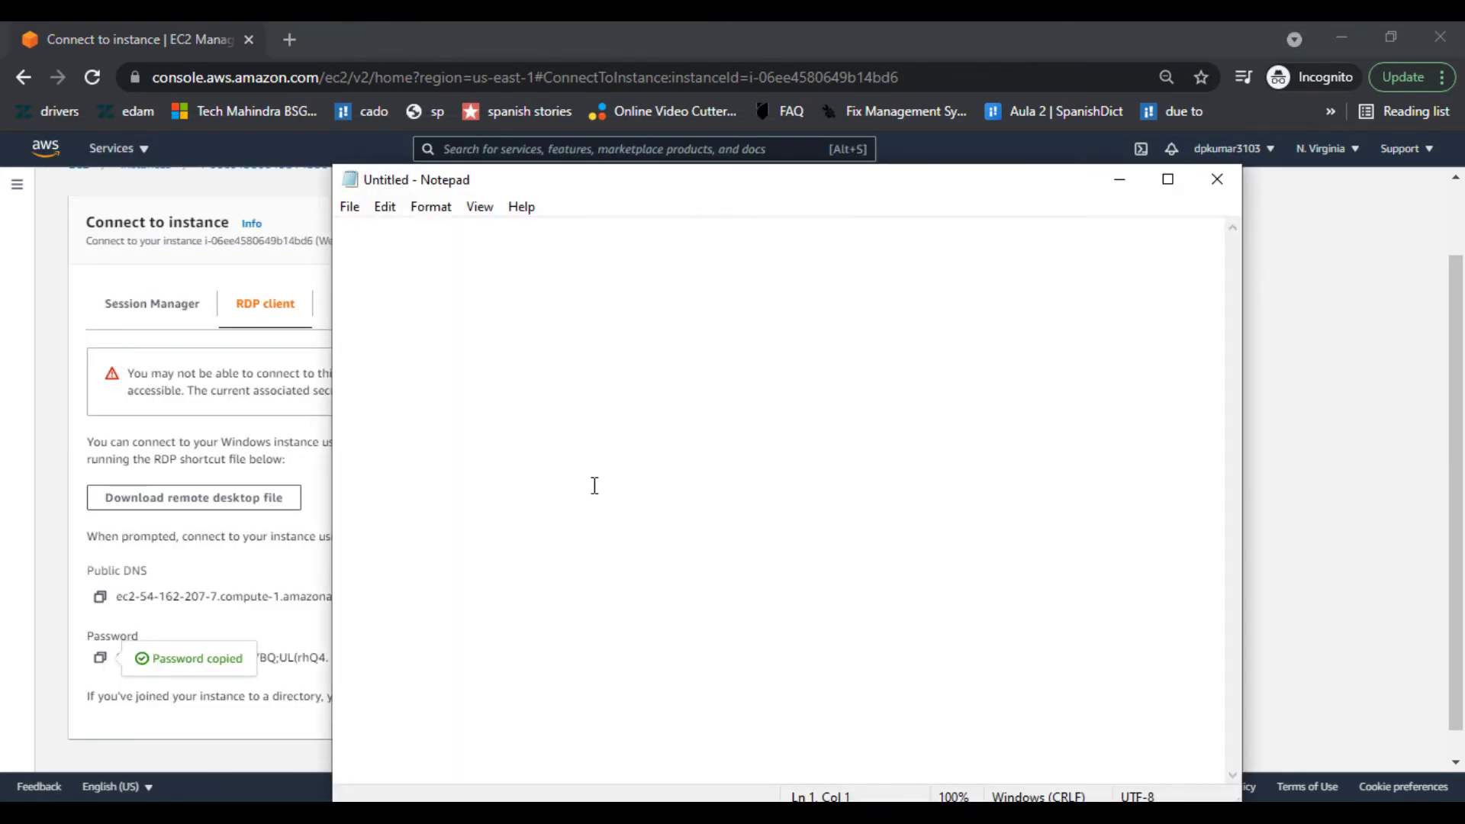
key("ctrl+v")
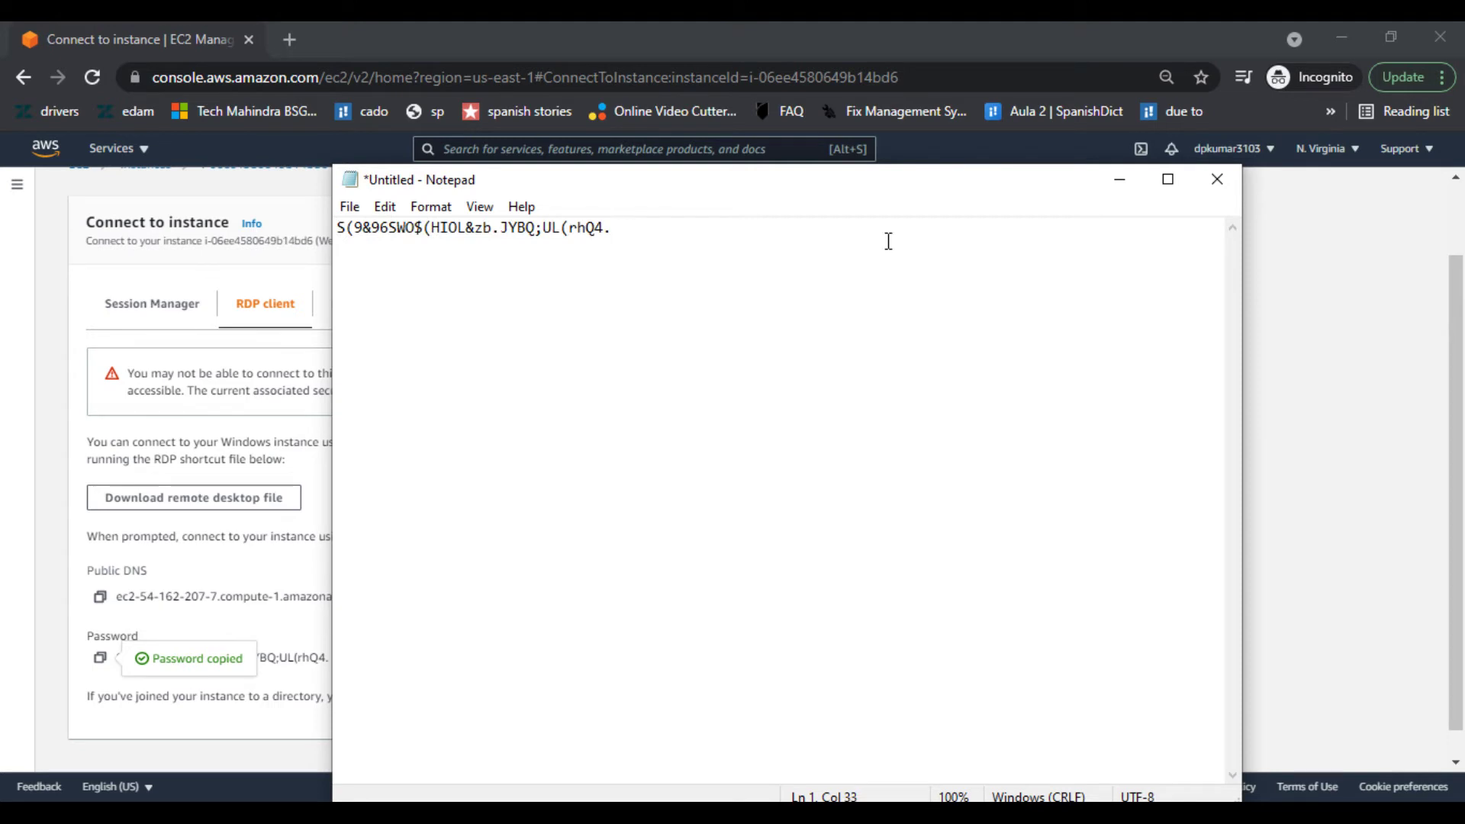
left_click(1119, 180)
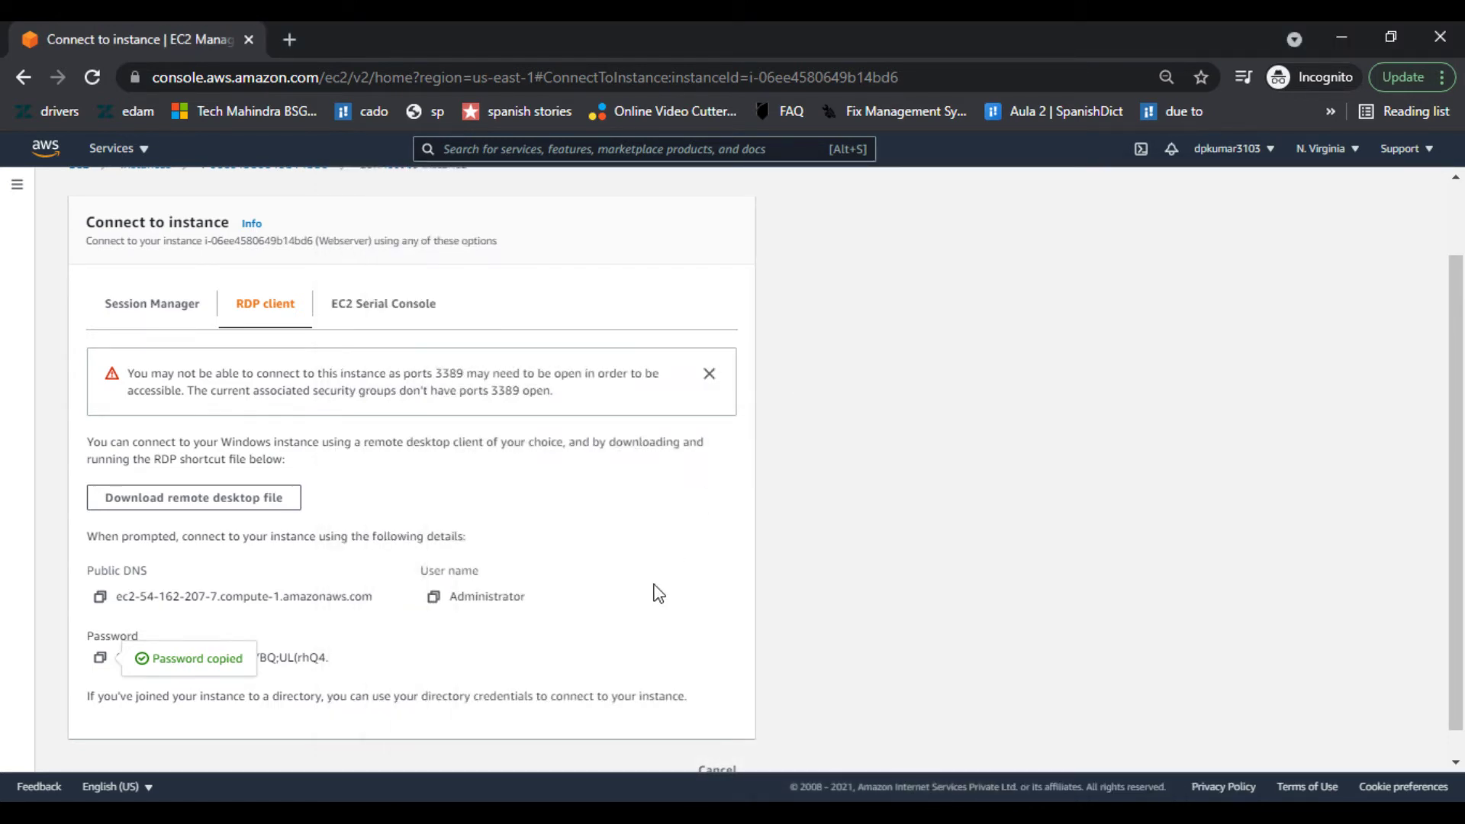
Step: Save the remote desktop file as Webserver.rdp in New folder, open it and accept the connection to the unknown publisher
left_click(225, 500)
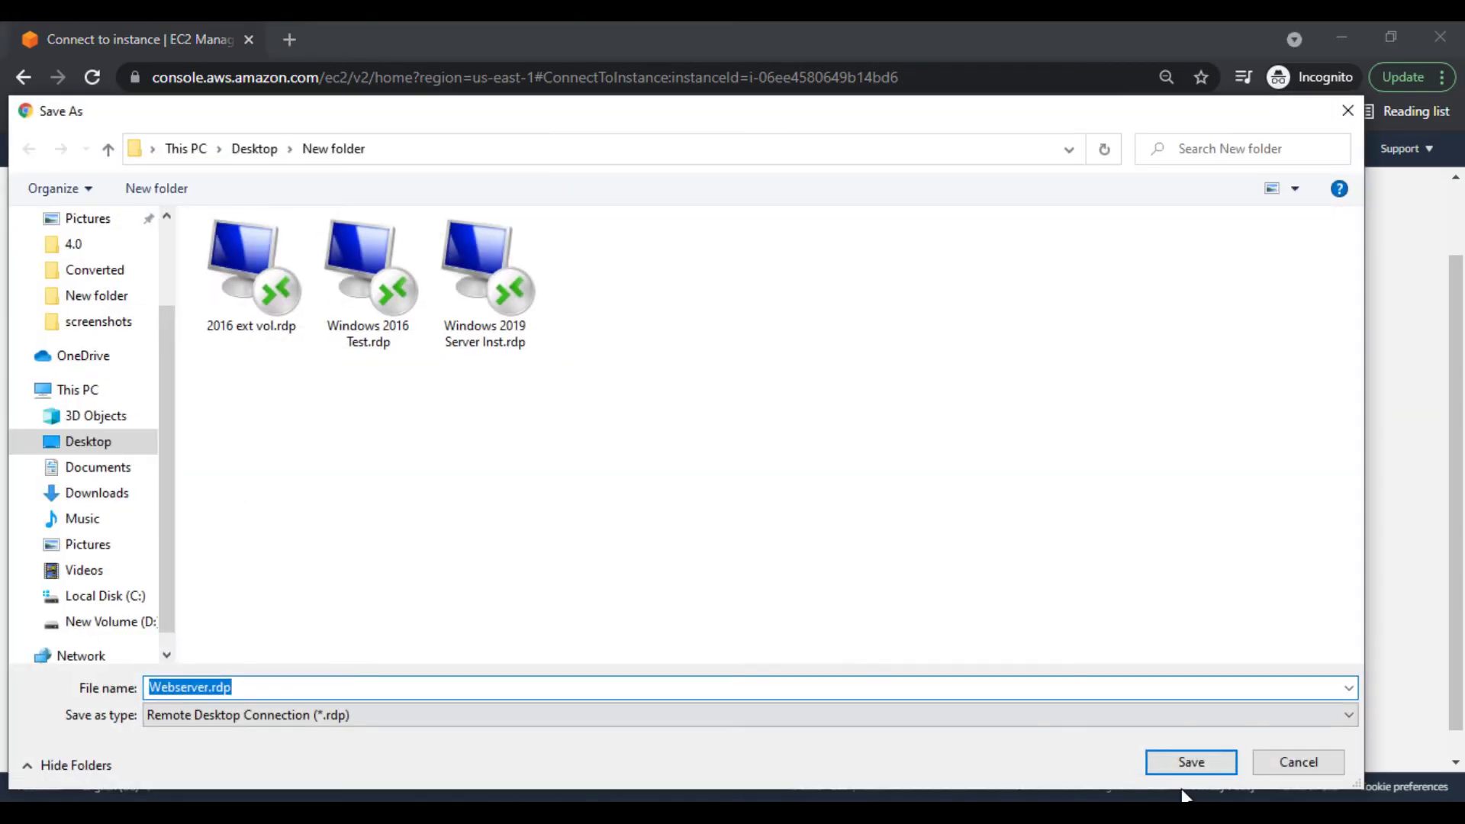
left_click(1188, 762)
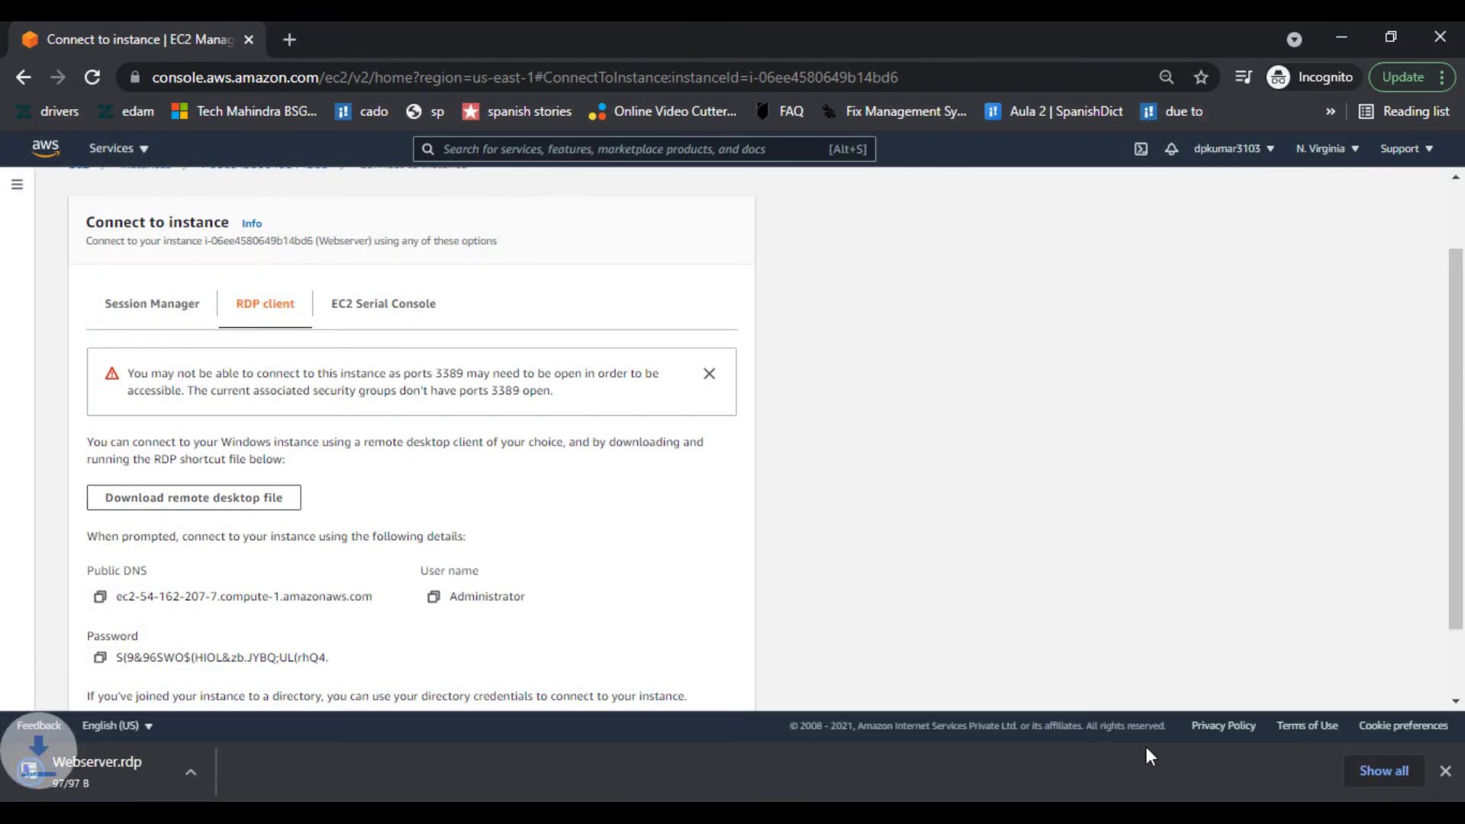
left_click(142, 767)
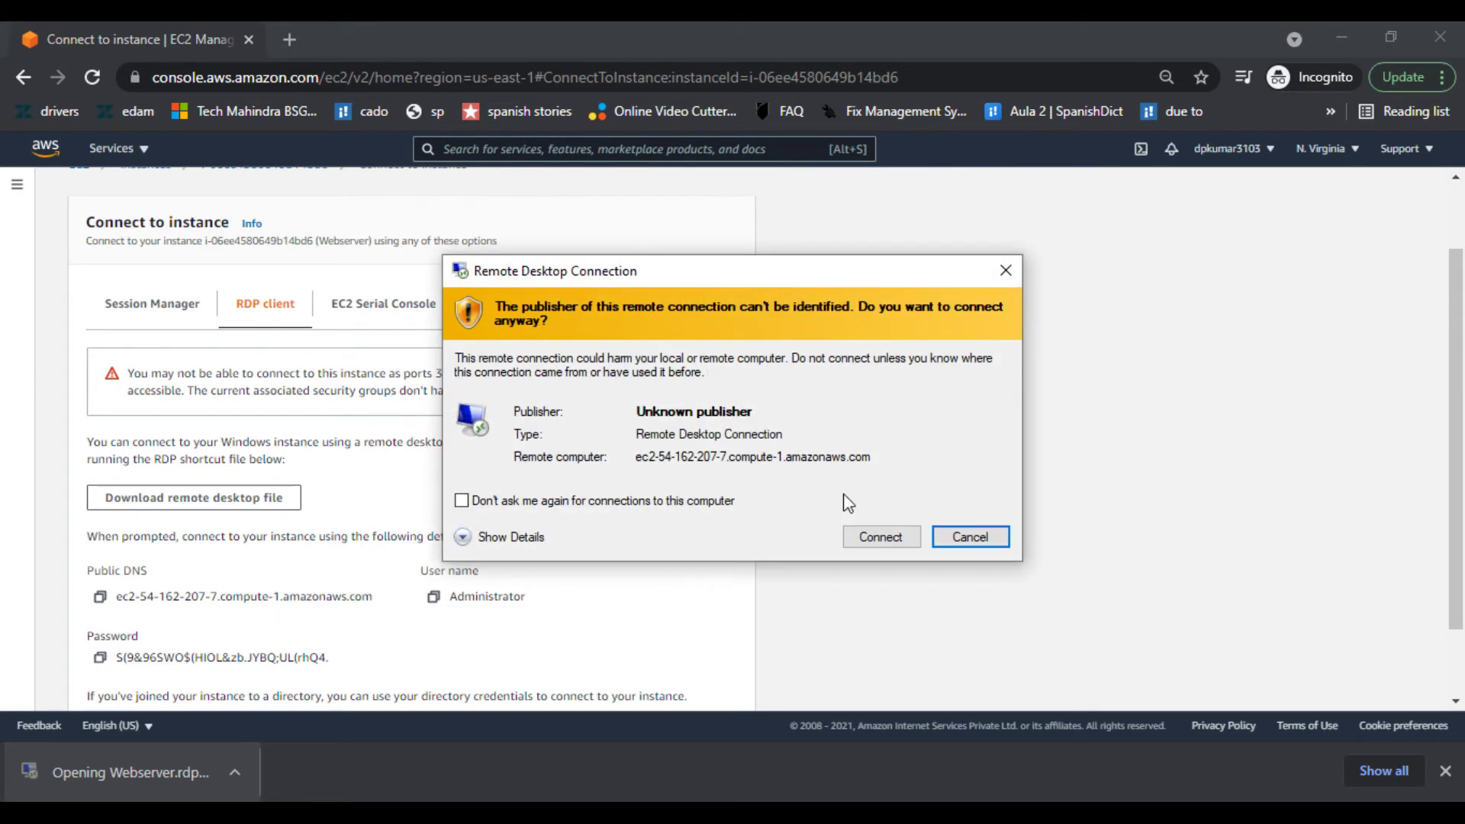
left_click(885, 537)
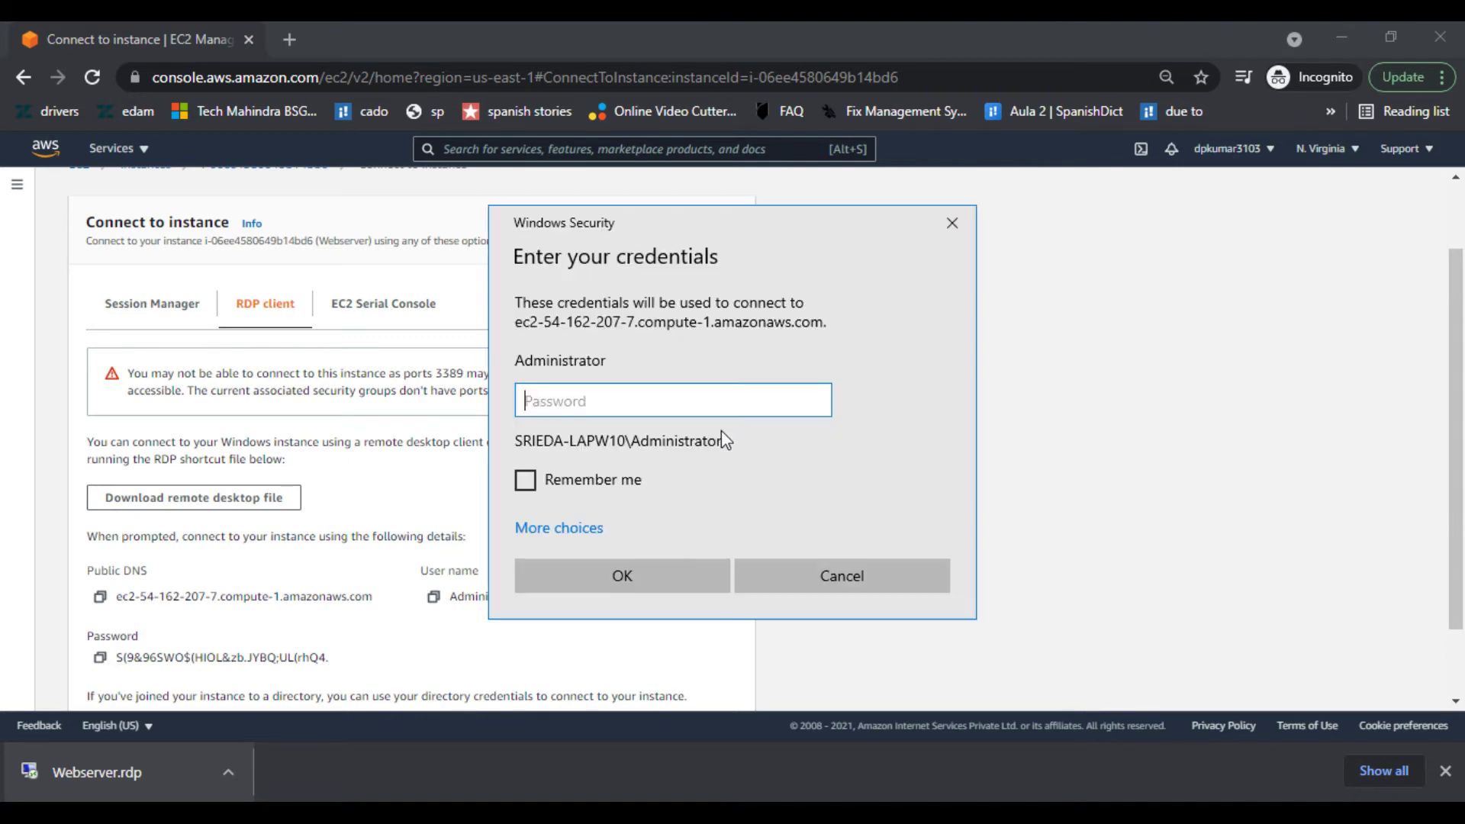
Step: Enter the Administrator account's password and connect to the instance's remote desktop
key("ctrl+v")
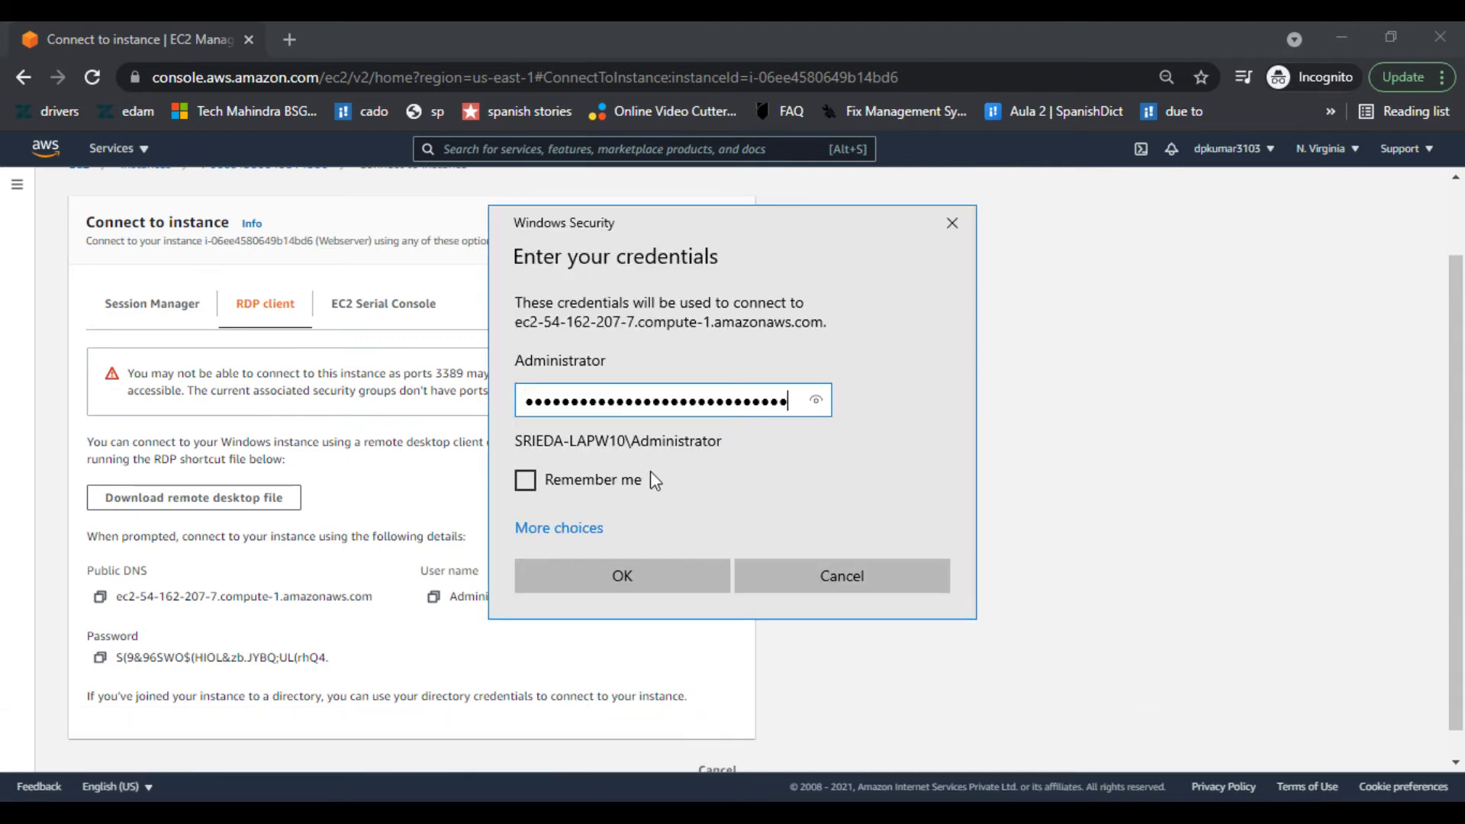
left_click(618, 577)
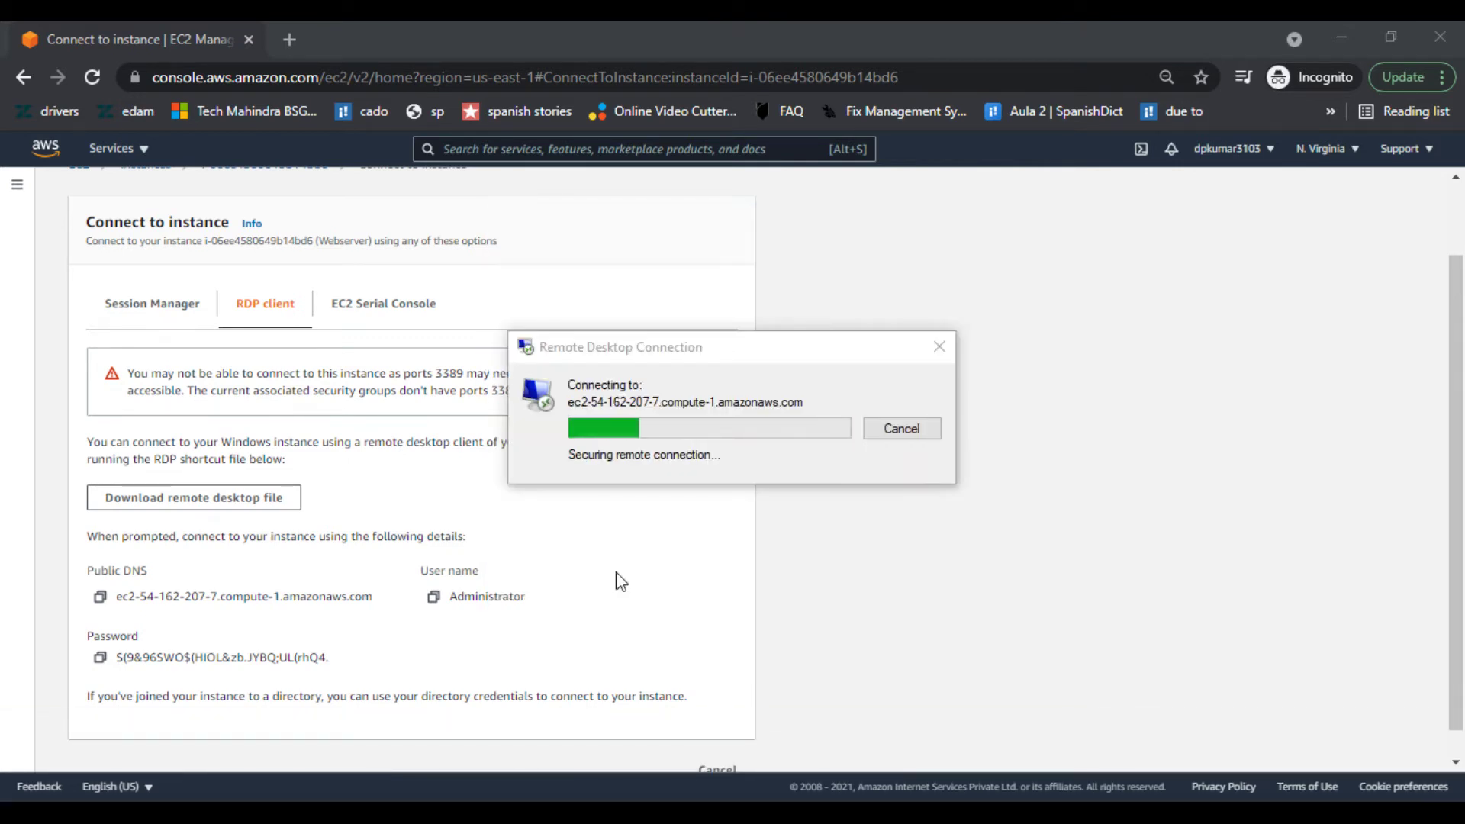
left_click(799, 594)
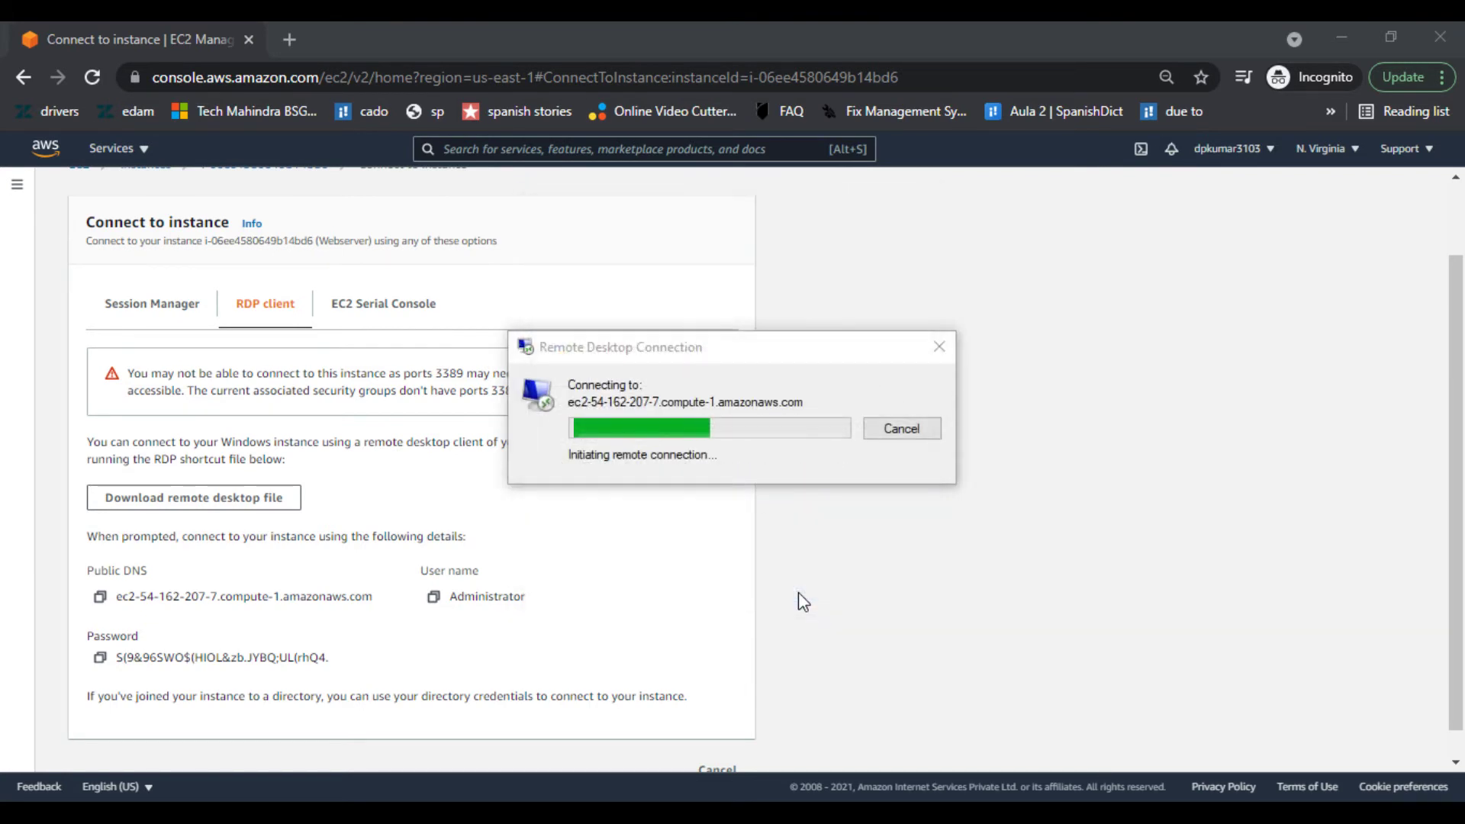
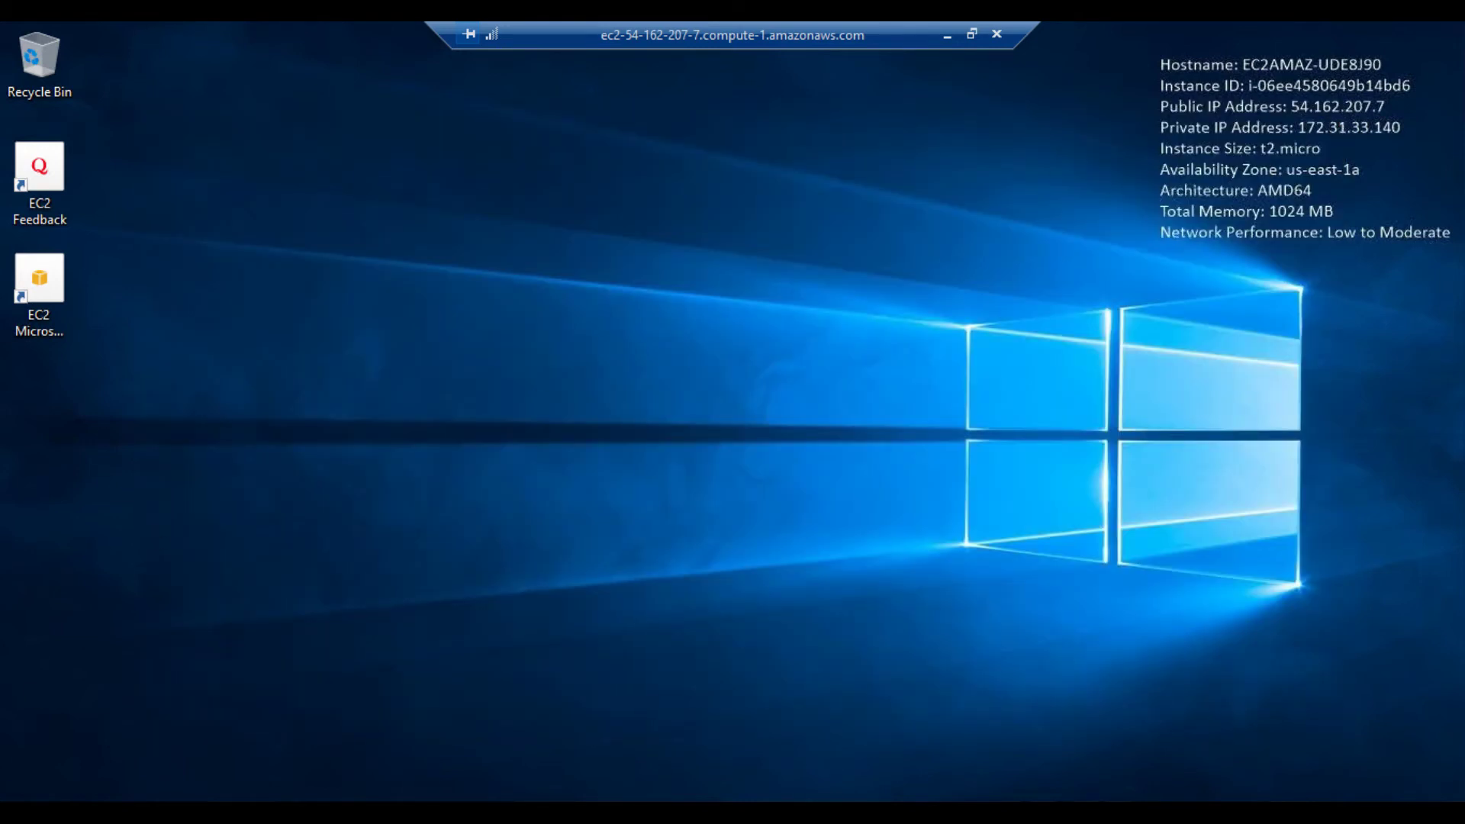
Step: Browse the Windows Administrative Tools on the remote server and launch Server Manager
key("super")
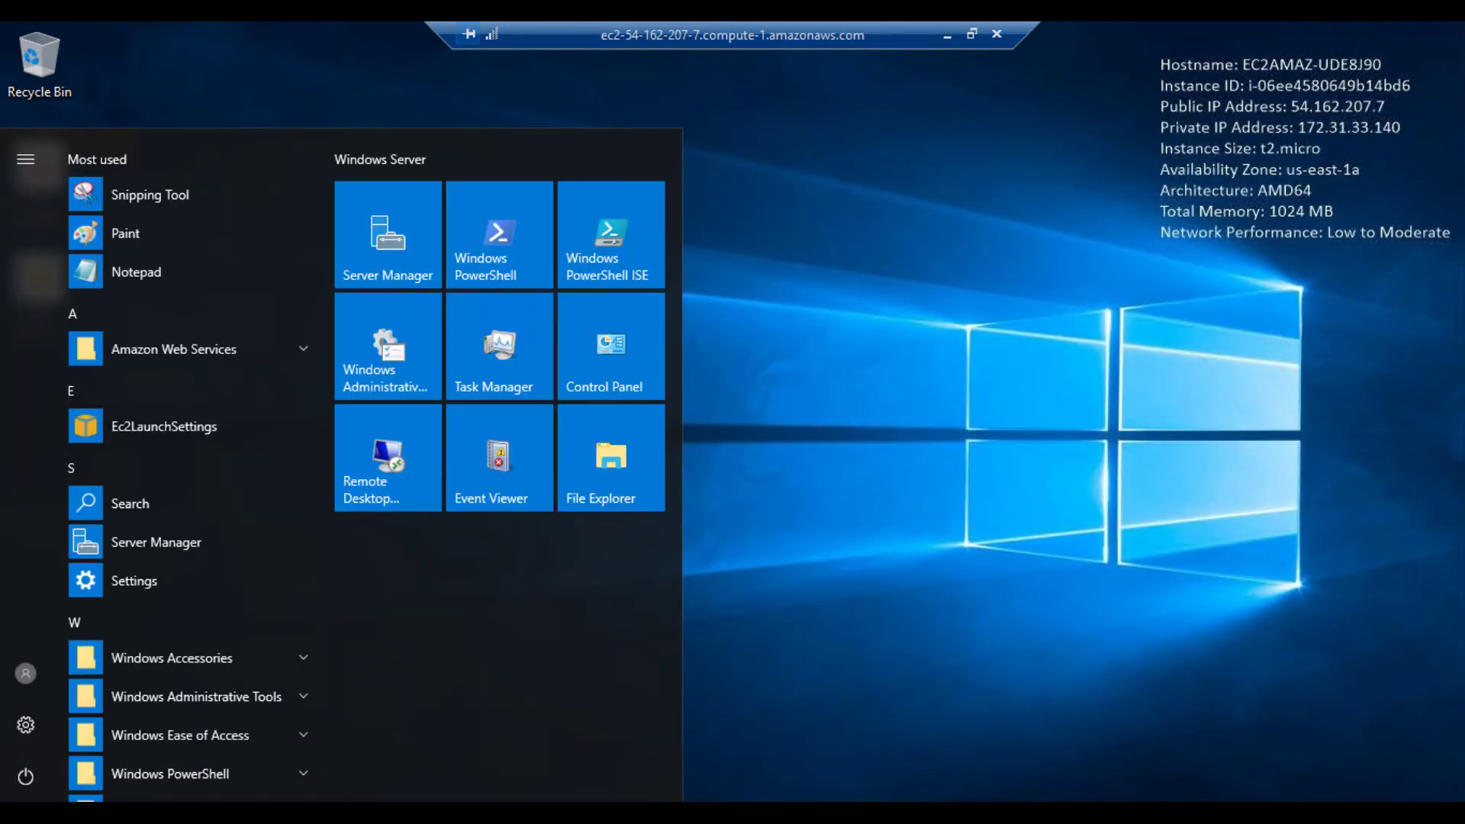
left_click(216, 697)
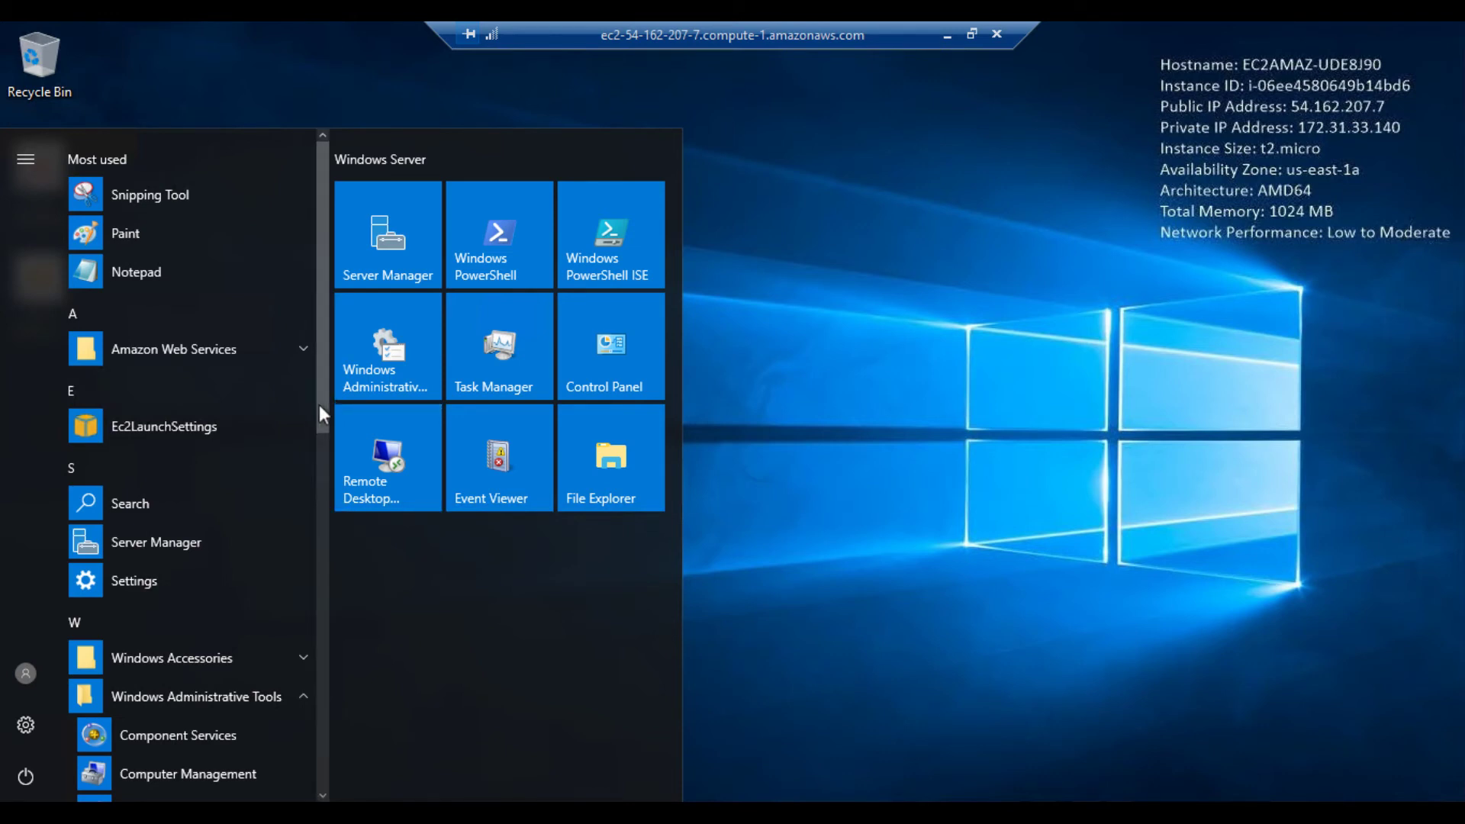
scroll(320, 412, "down", 1)
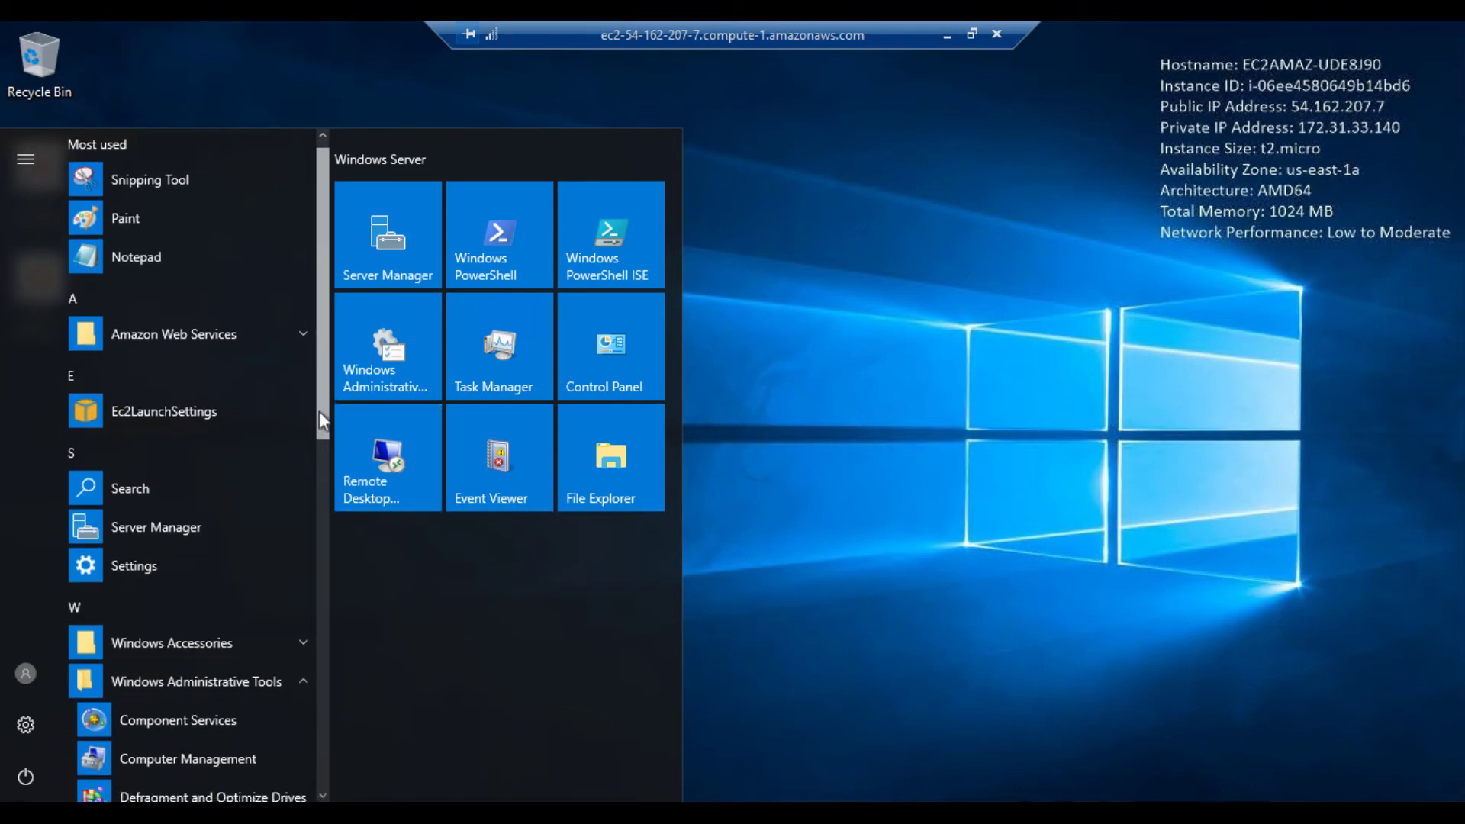
scroll(319, 411, "down", 3)
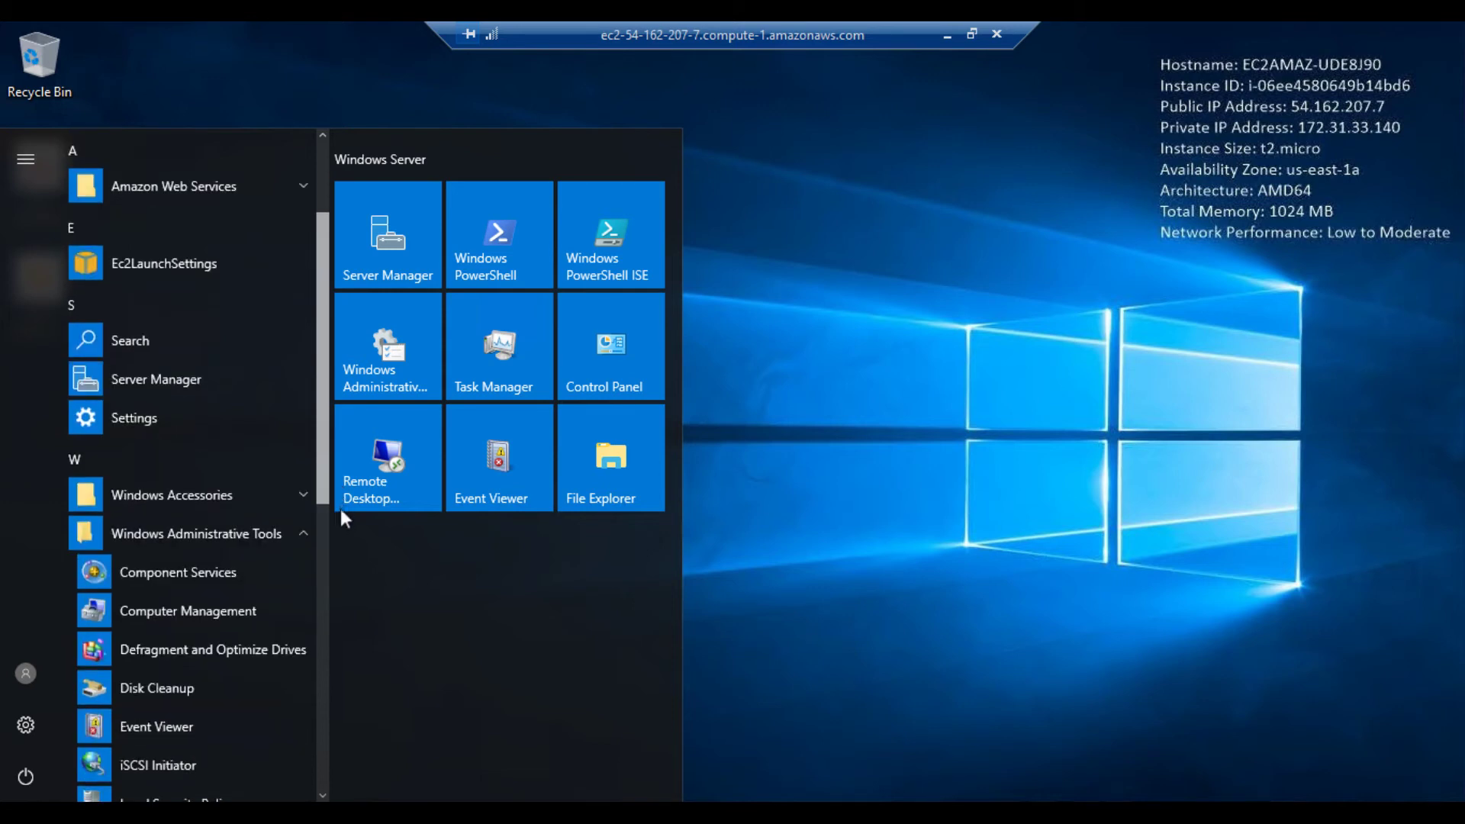
scroll(341, 510, "down", 2)
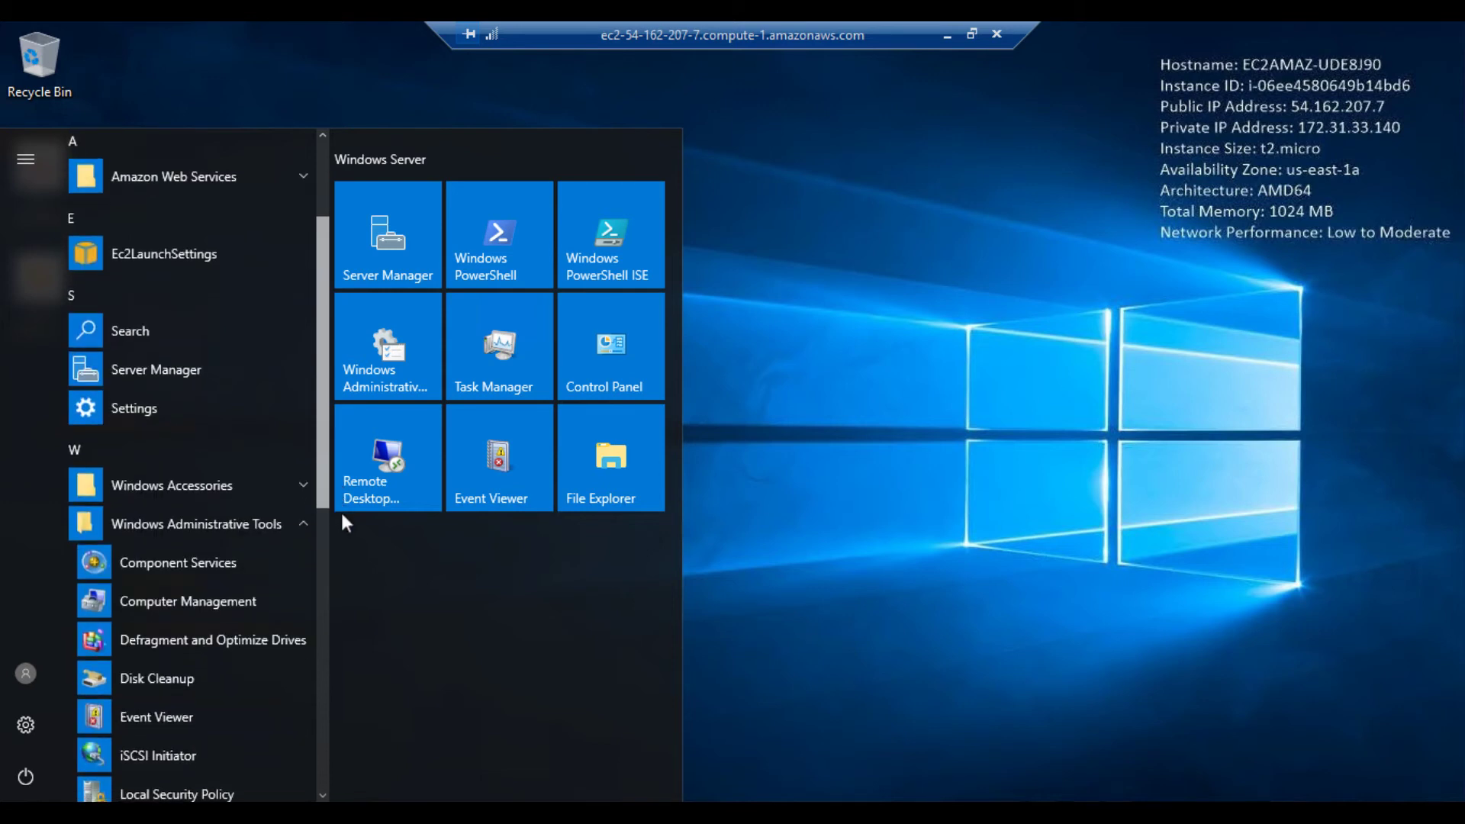
left_click(388, 243)
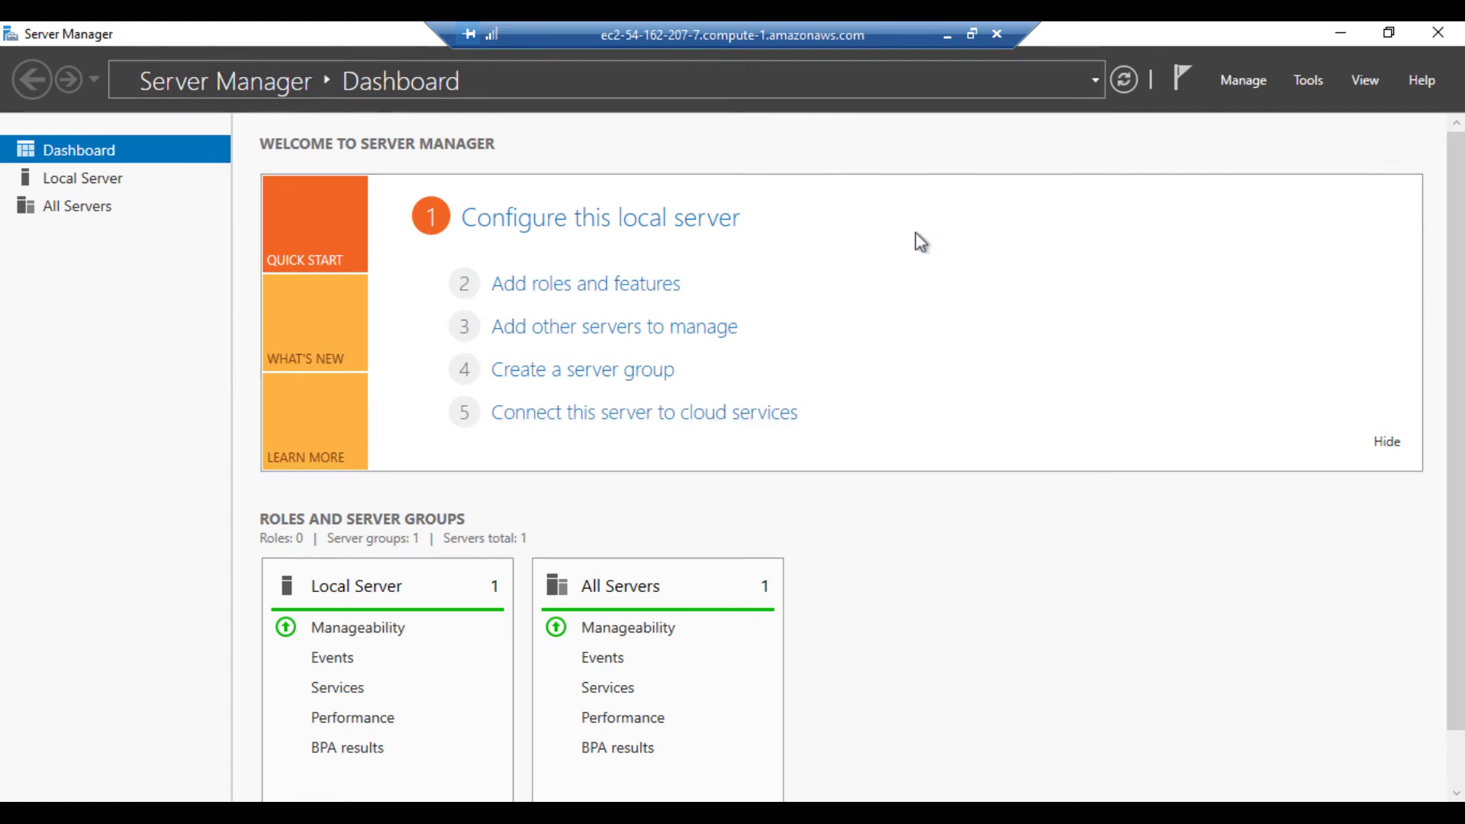
Step: Try to start the Add Roles and Features wizard from the Server Manager dashboard
left_click(570, 289)
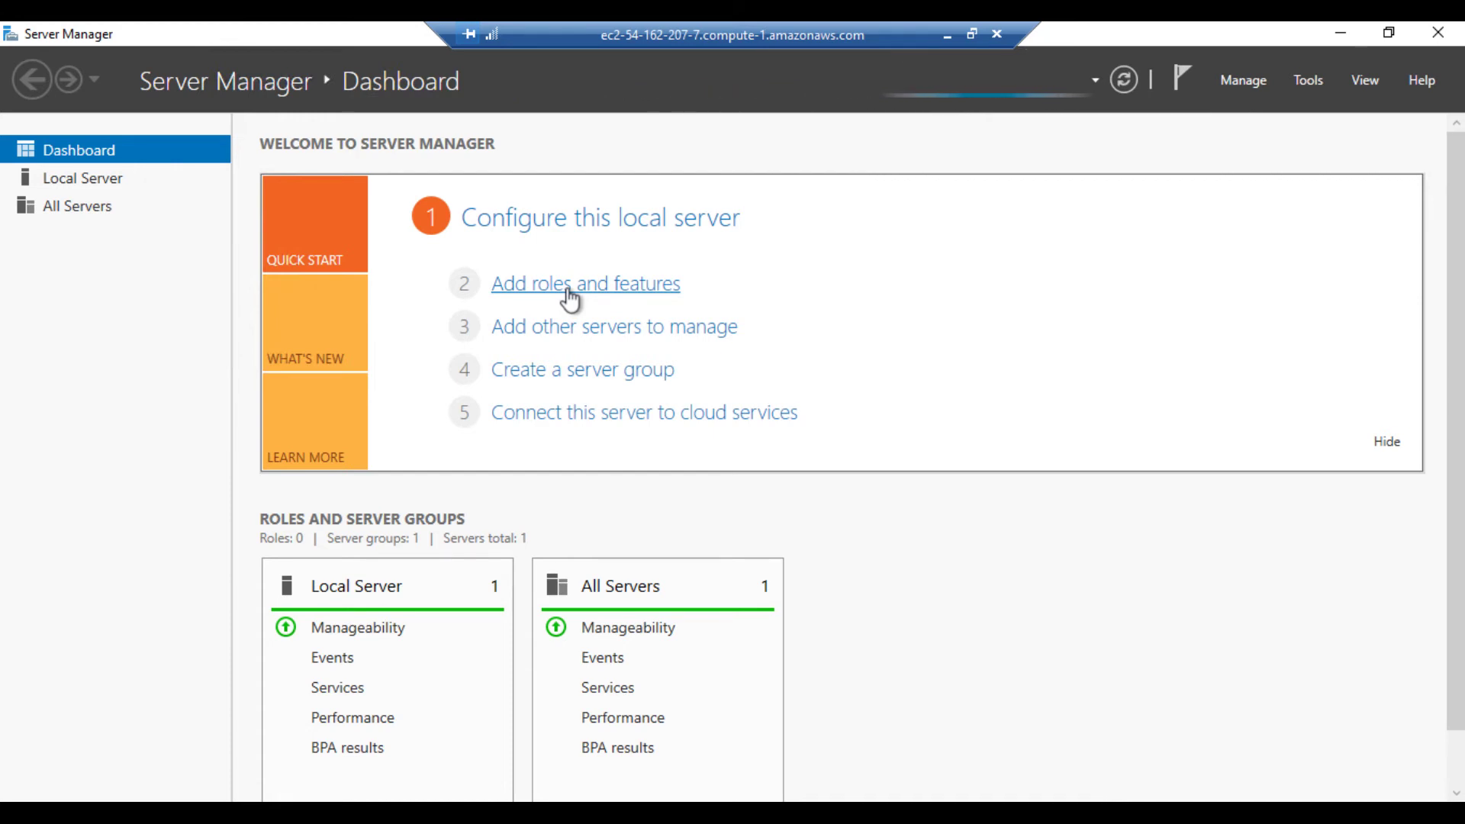
left_click(567, 288)
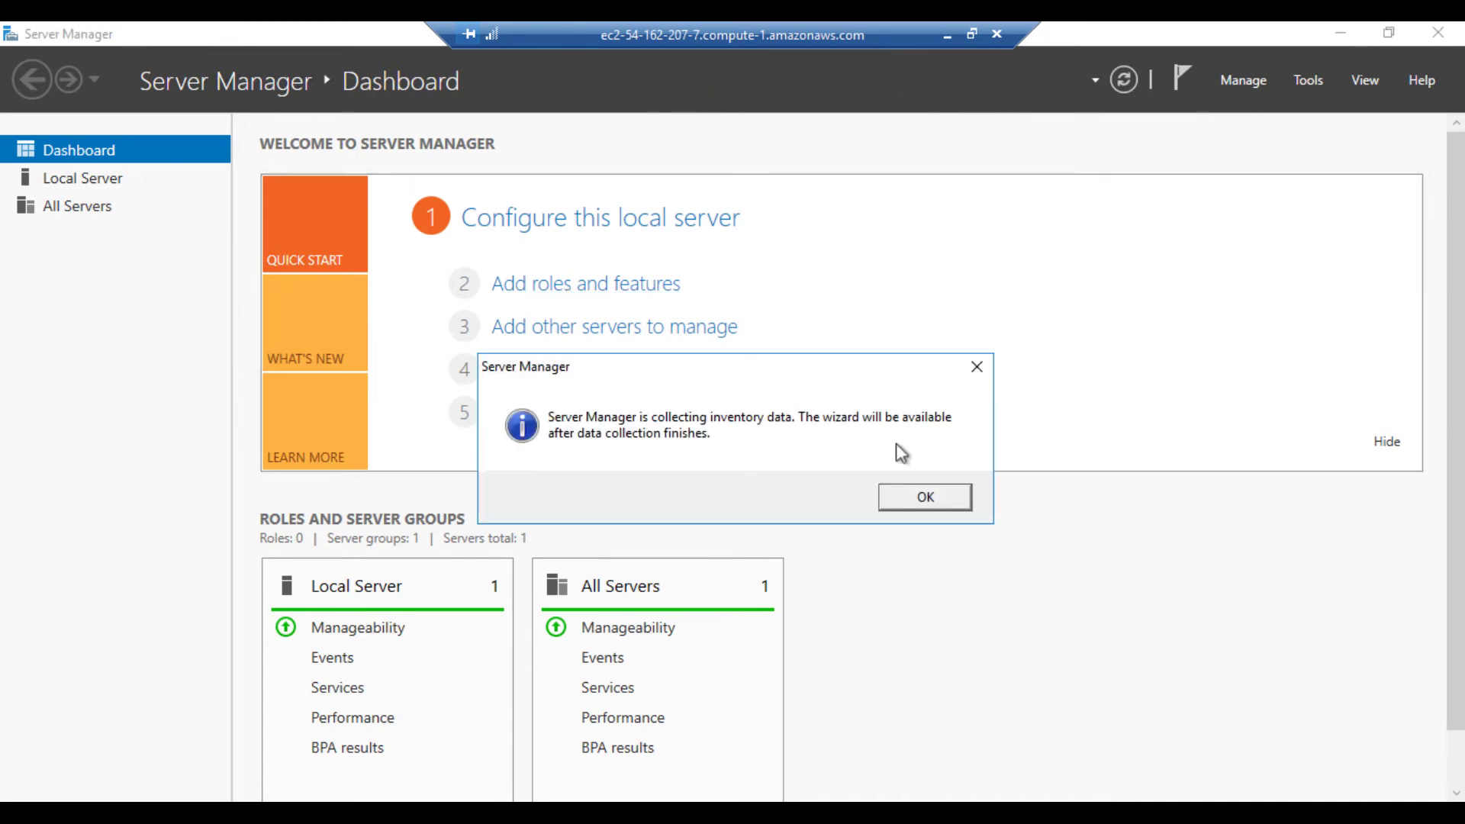
left_click(908, 503)
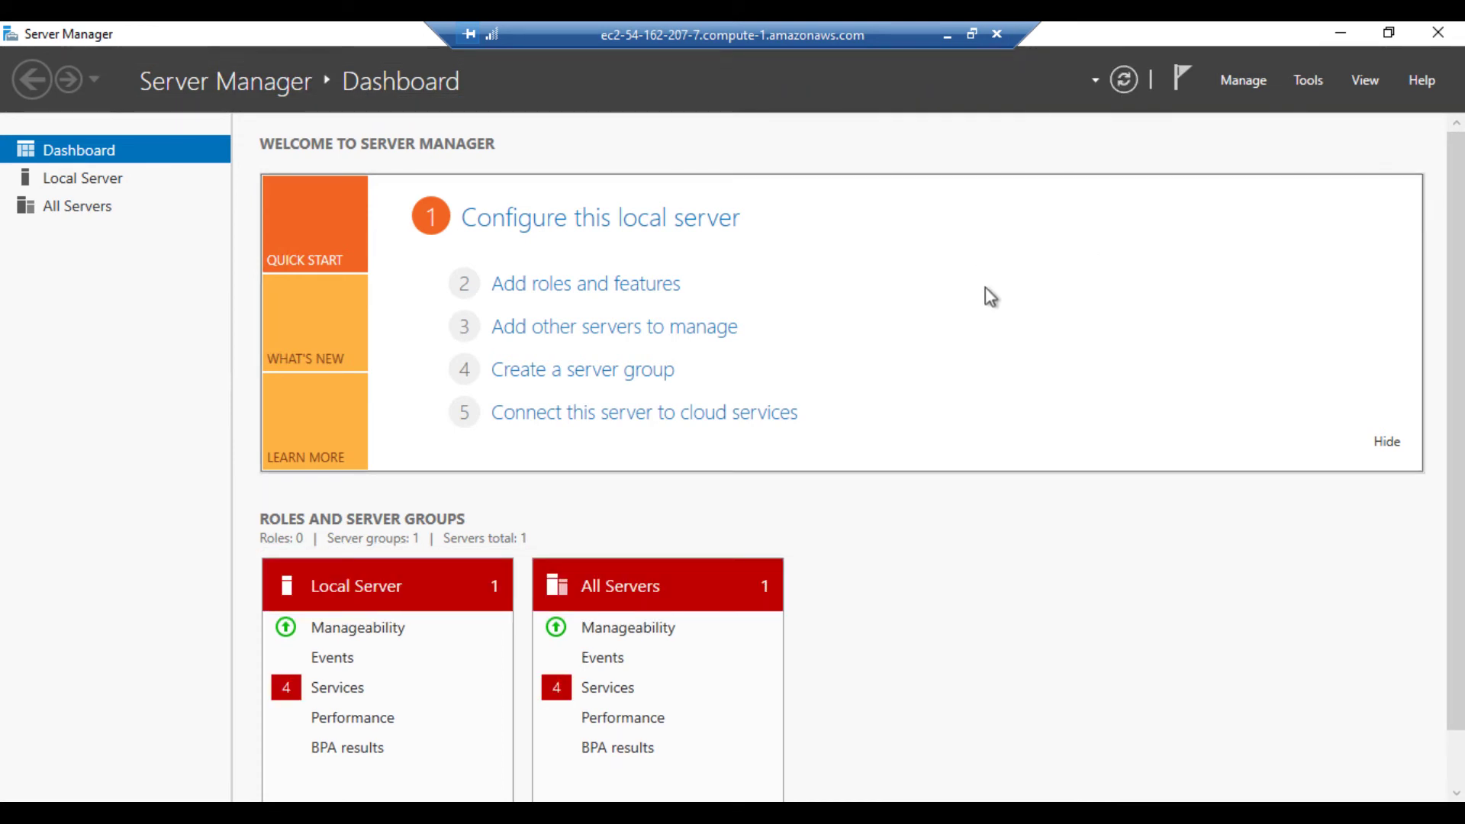
Step: Refresh the Server Manager dashboard
left_click(1125, 79)
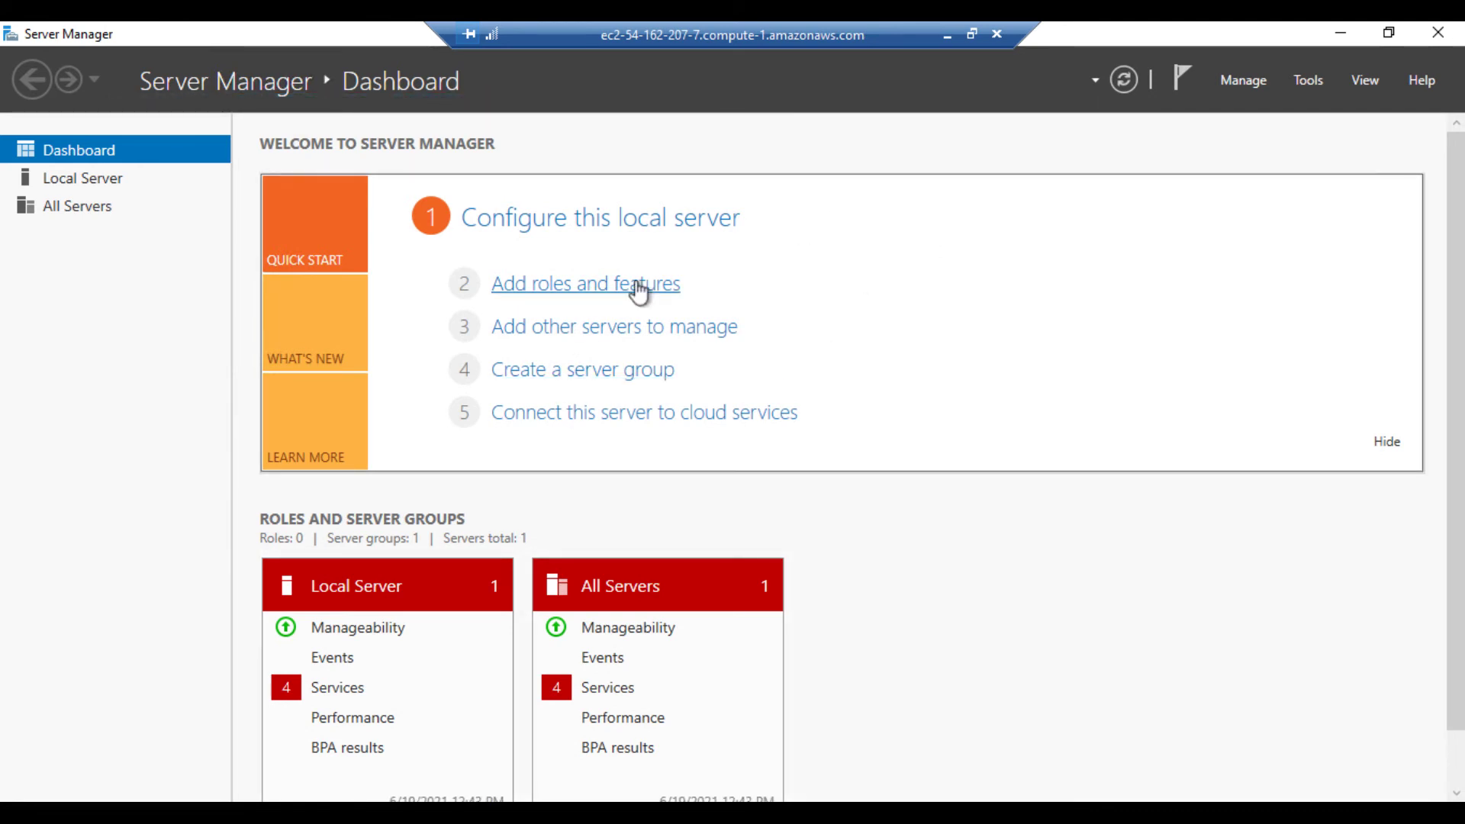
Step: Start the Add Roles and Features wizard and choose a role-based installation on the server EC2AMAZ-UDE8J90, proceeding to the server roles
left_click(640, 286)
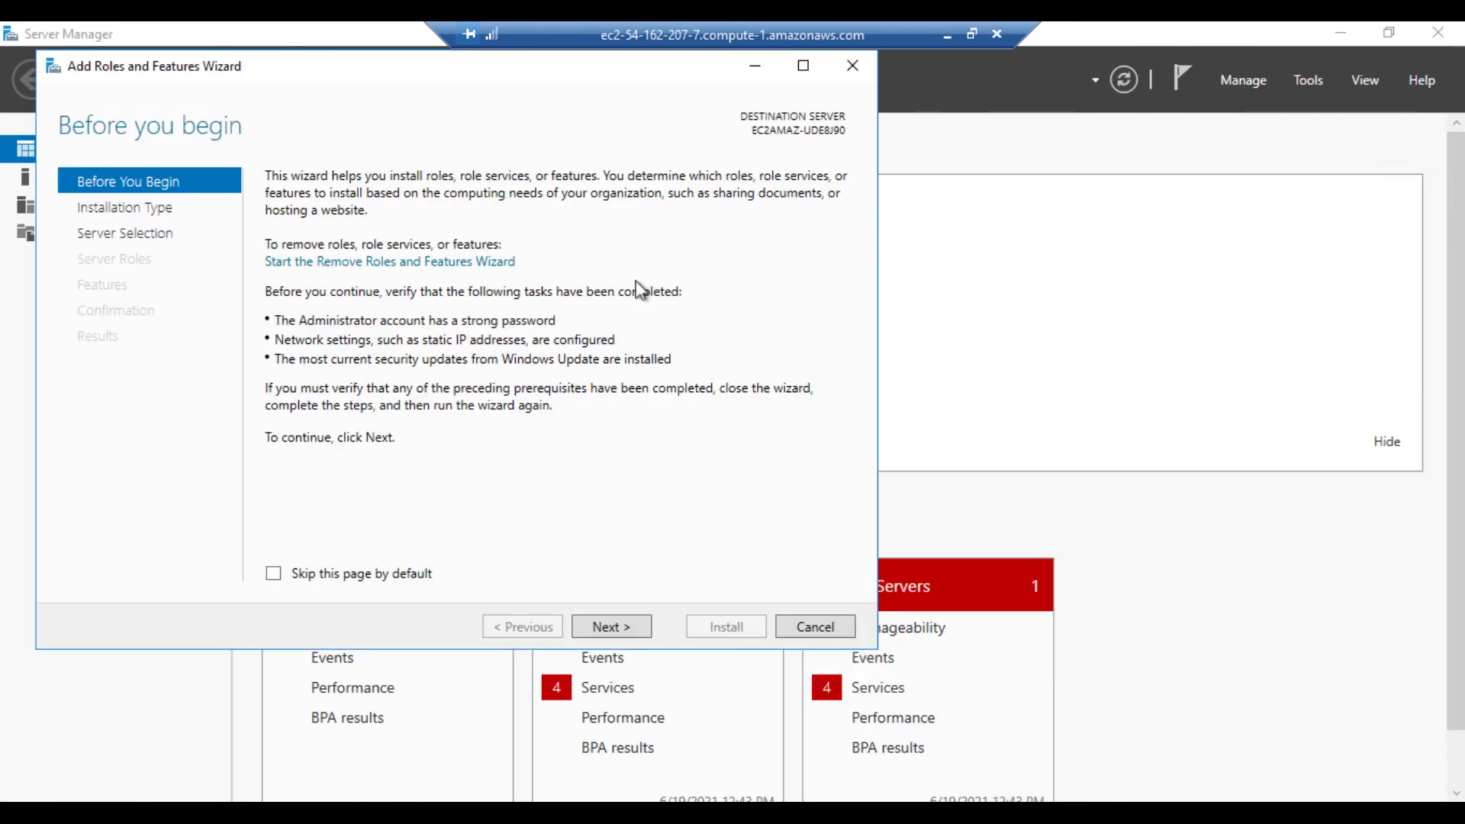
left_click(605, 627)
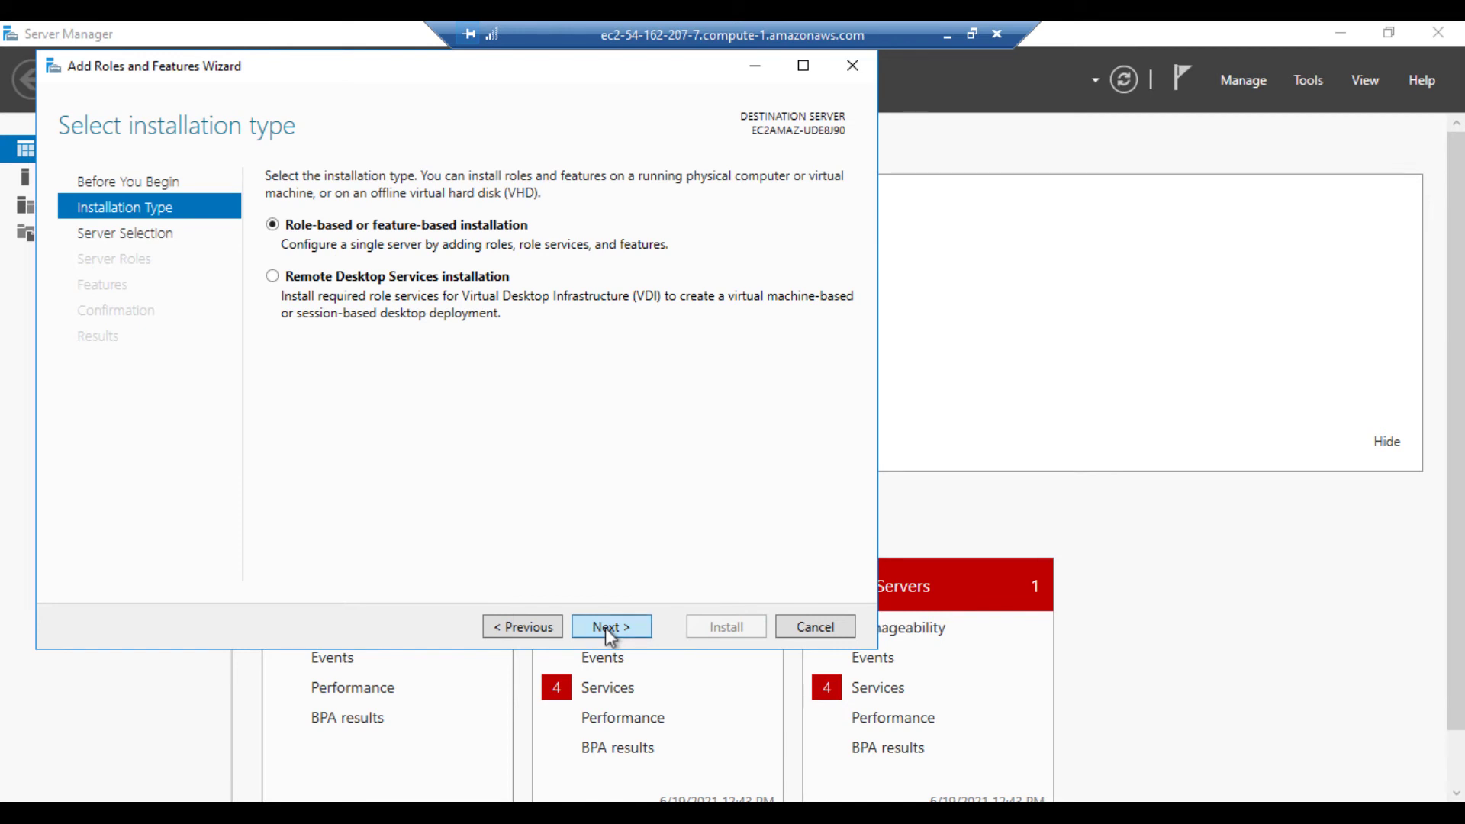
left_click(608, 631)
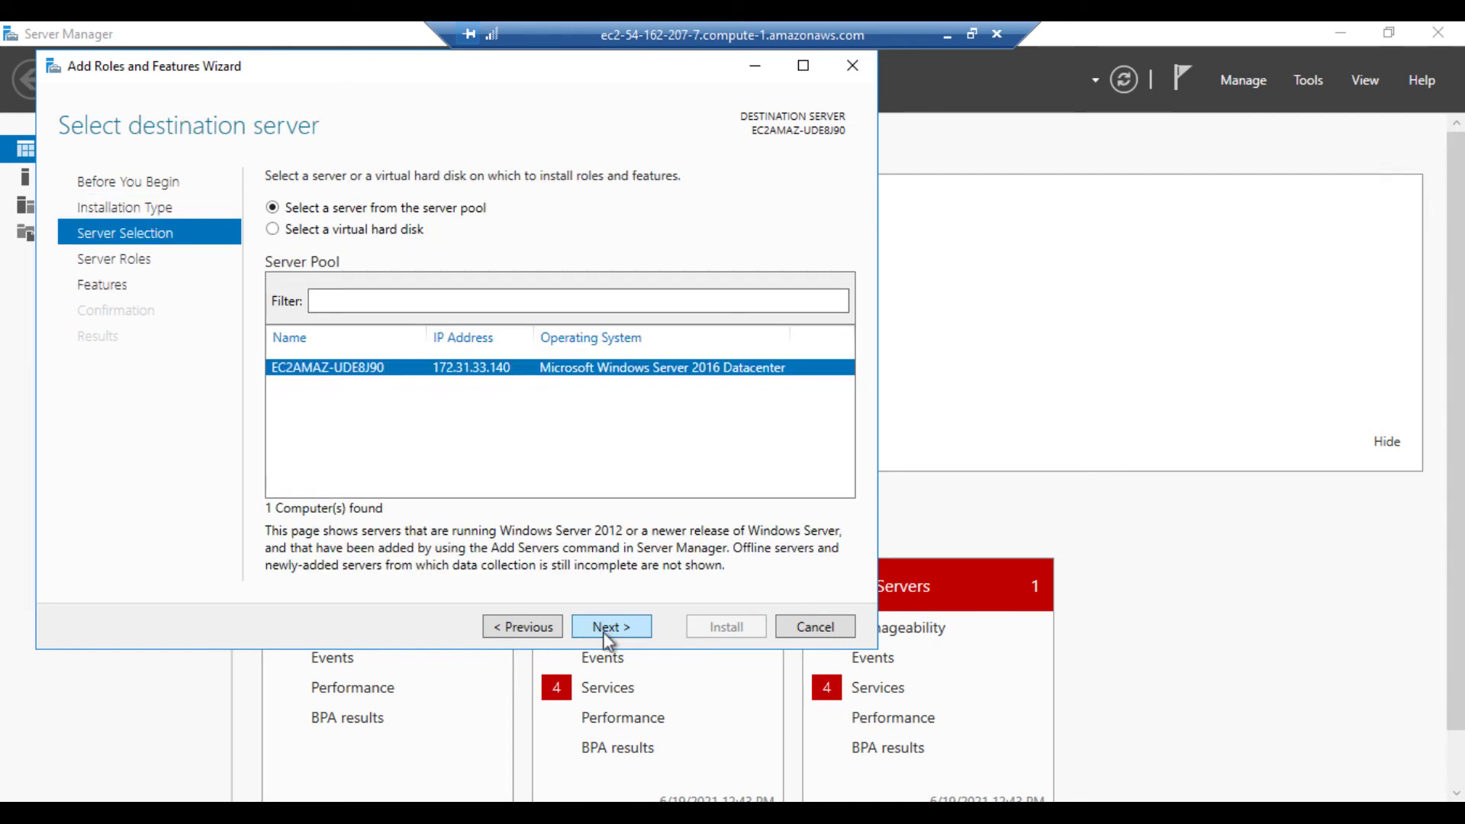
left_click(607, 632)
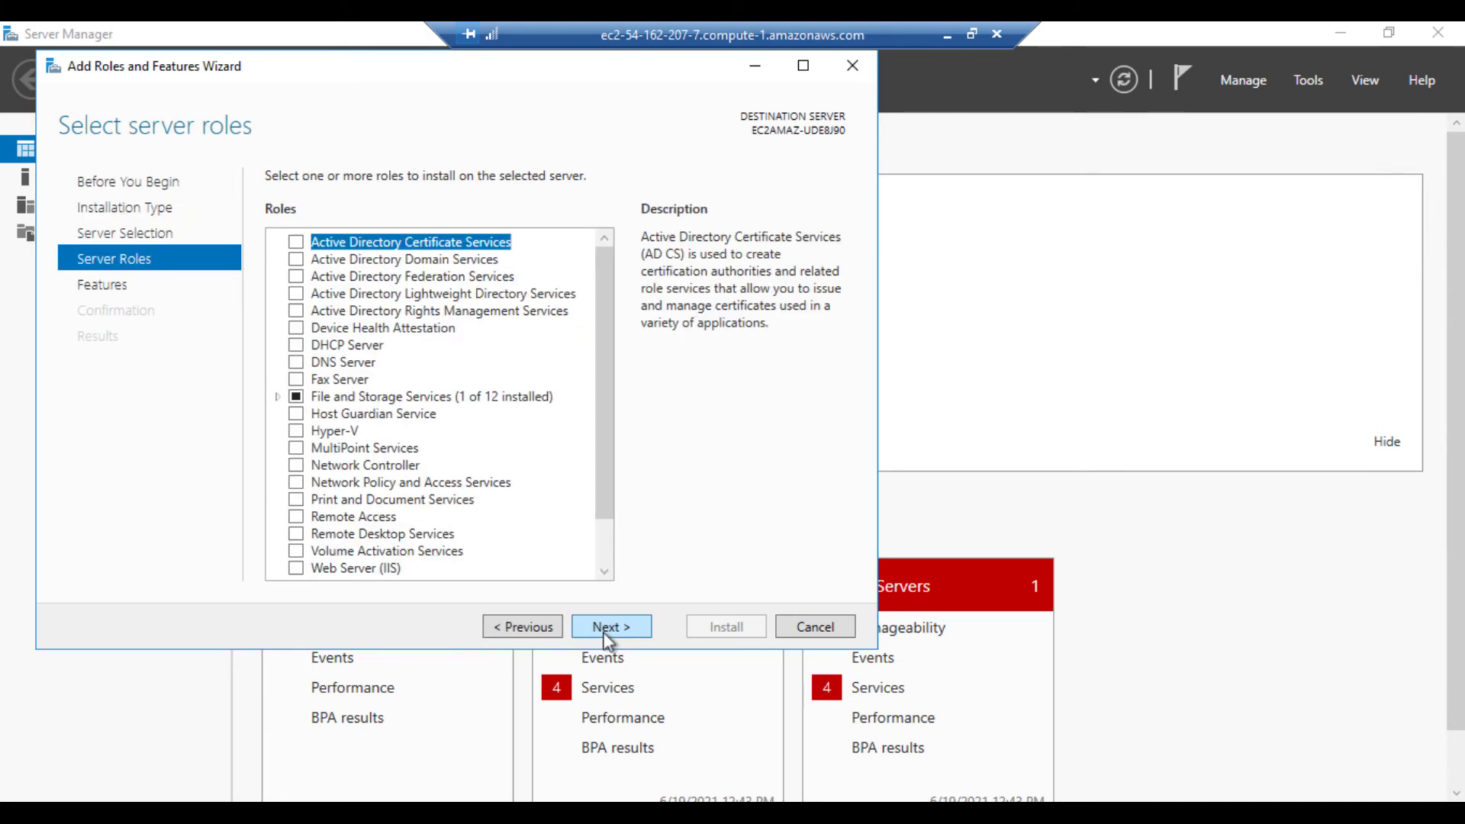
left_click(529, 628)
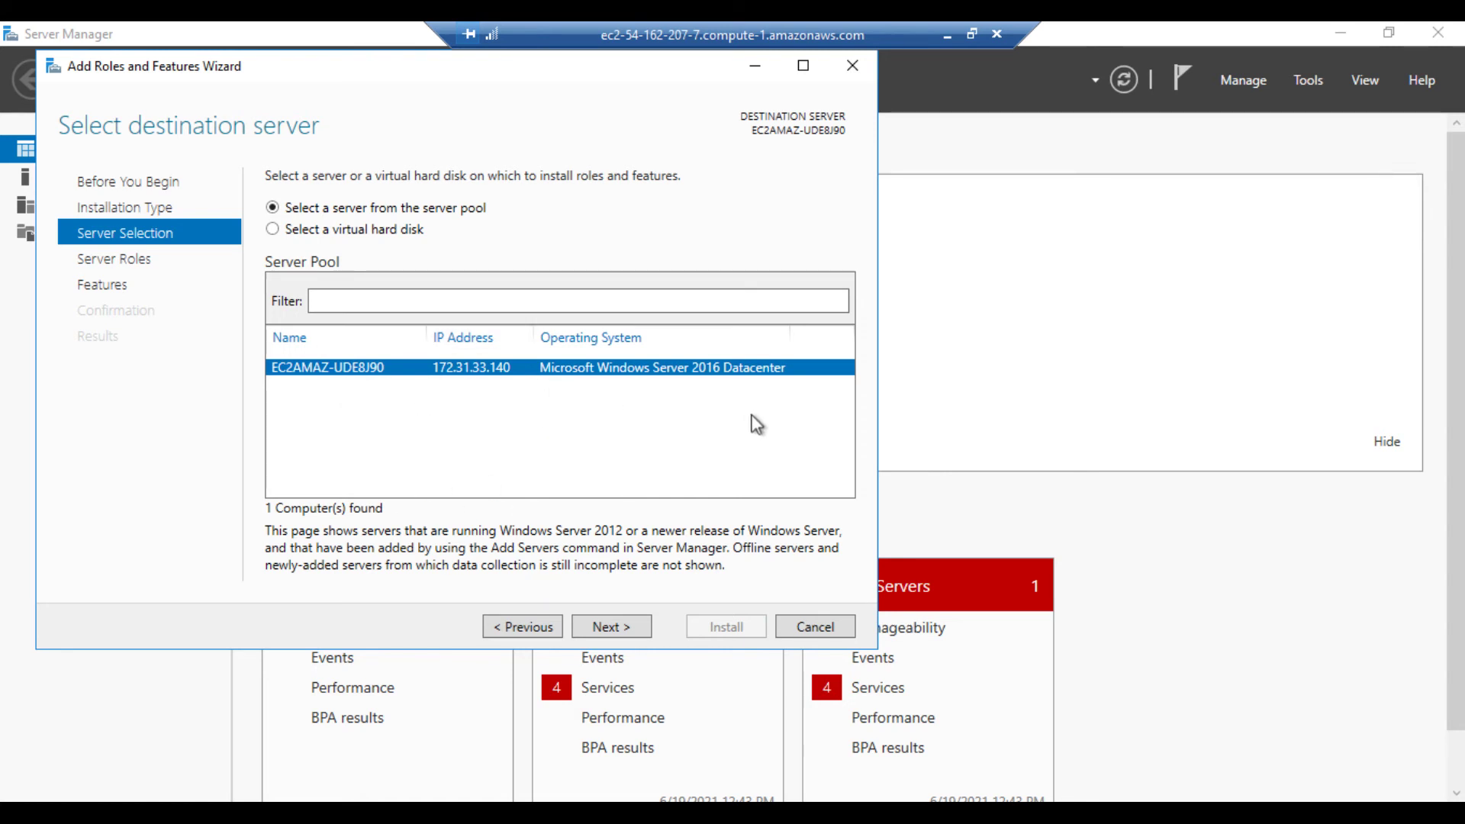
left_click(625, 627)
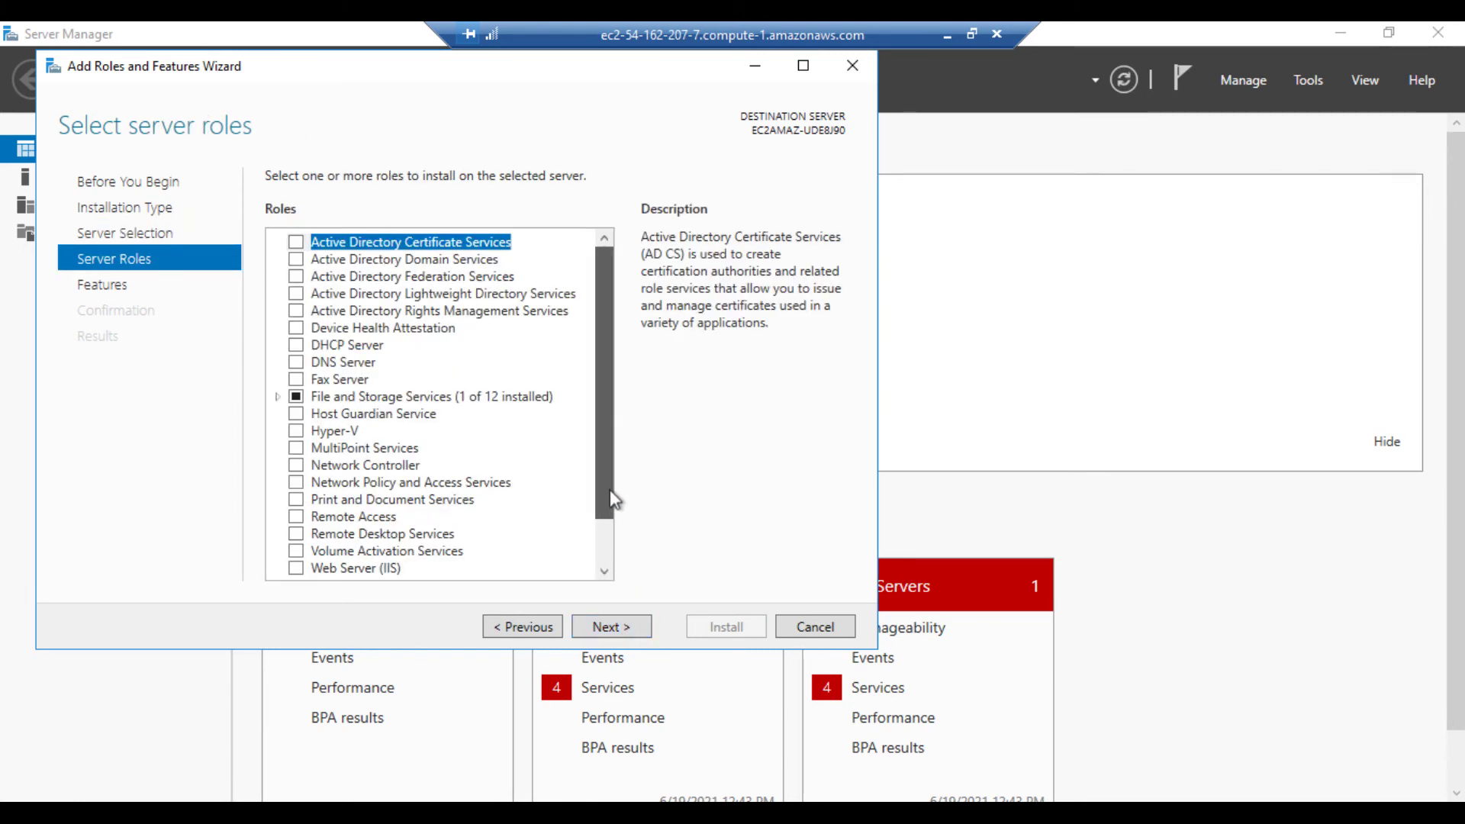
Step: Select the Web Server (IIS) role and add its required features, including the management tools
scroll(607, 533, "down", 1)
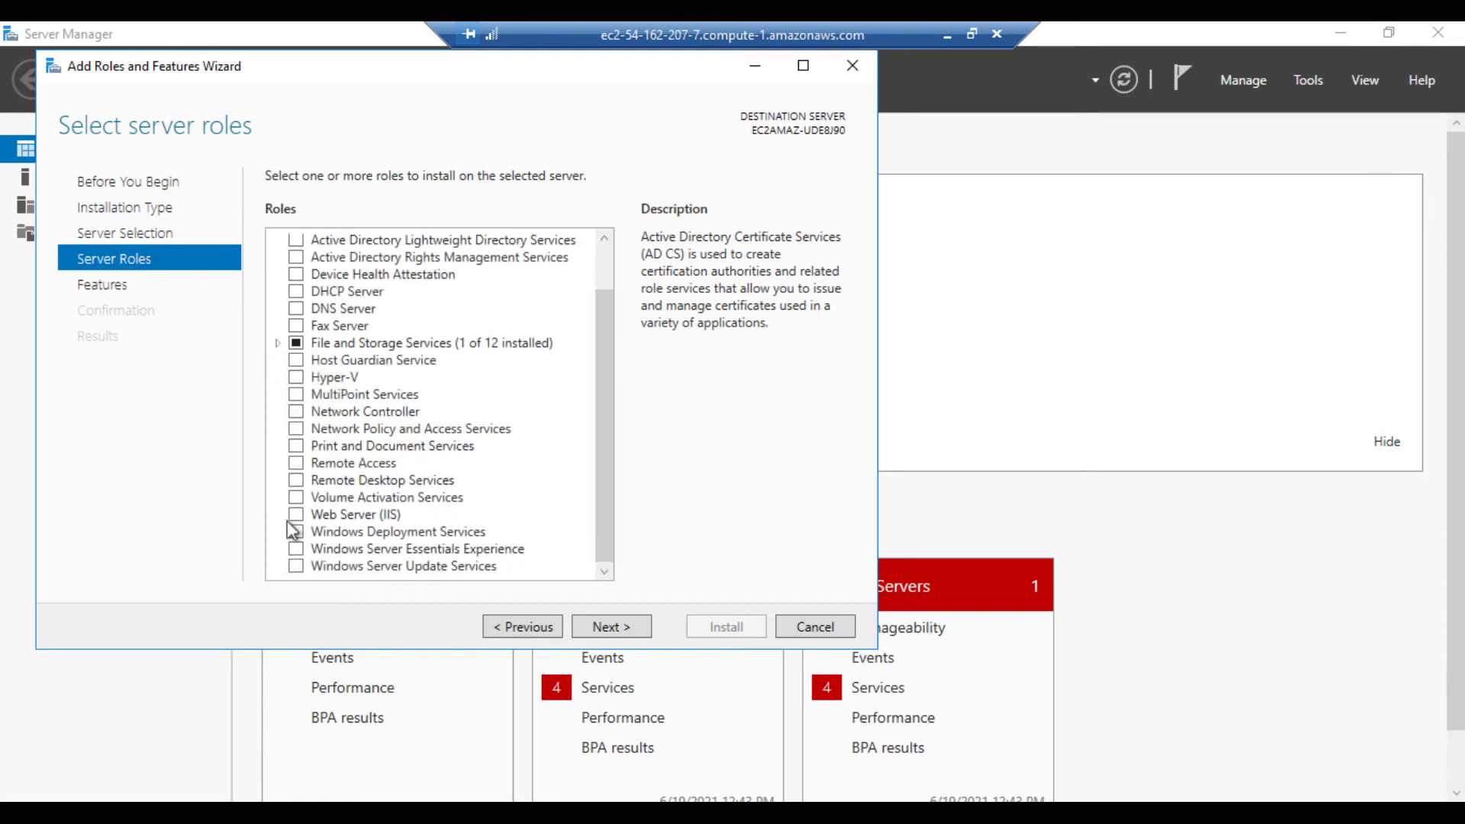
left_click(297, 515)
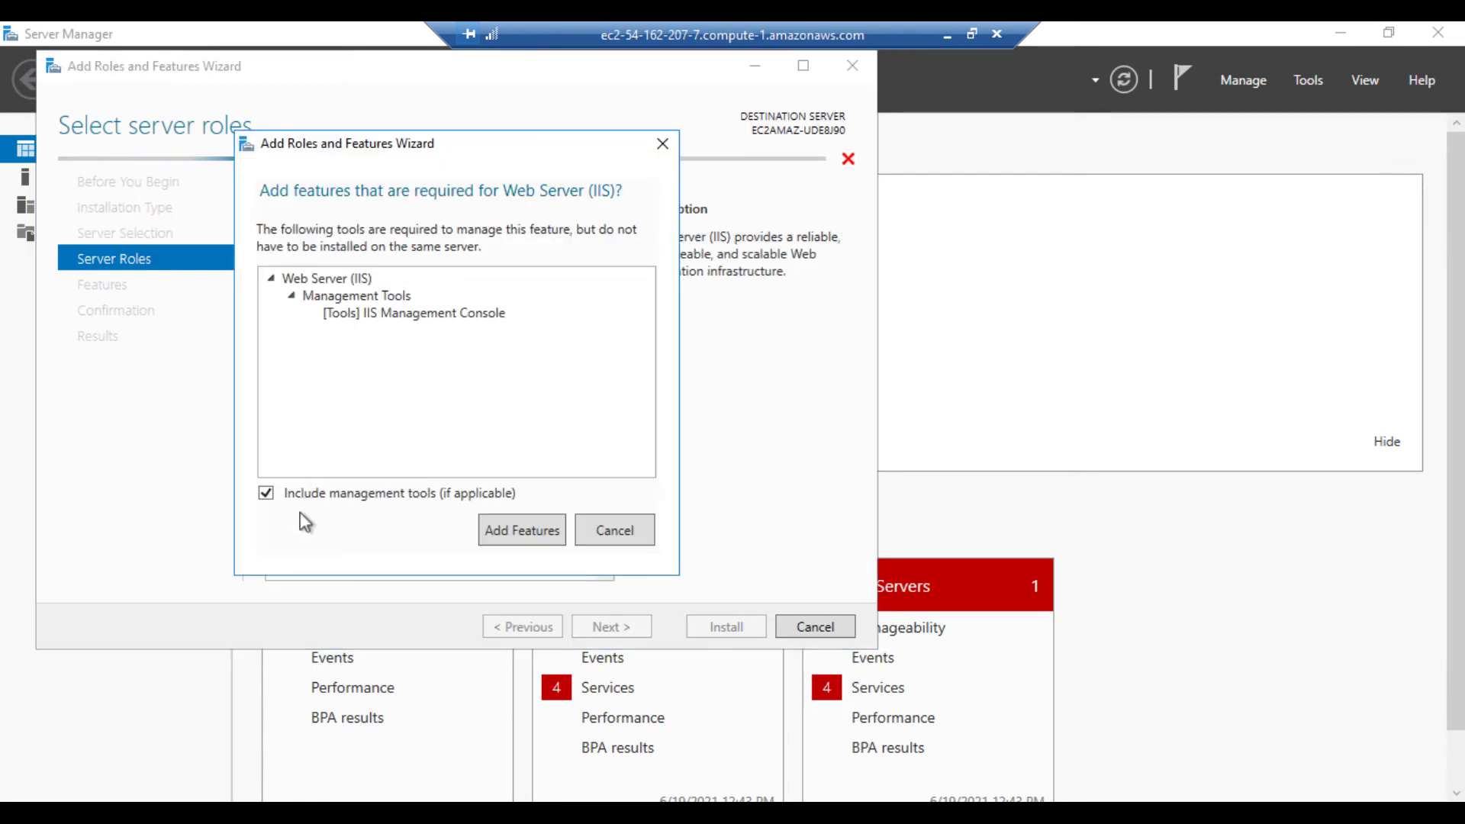
left_click(550, 533)
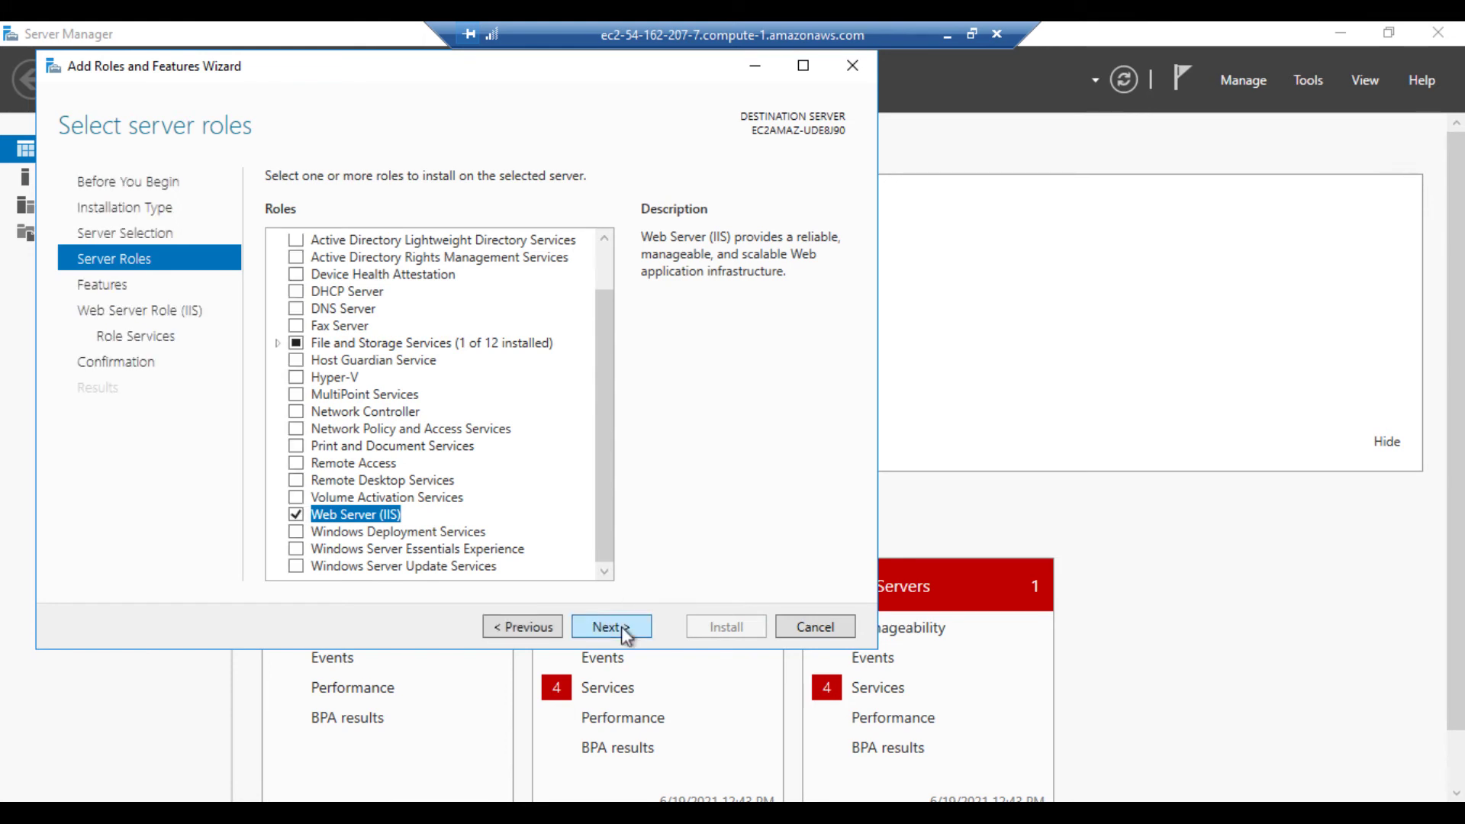
Step: Accept the default features and IIS role services, and install the Web Server role
left_click(623, 630)
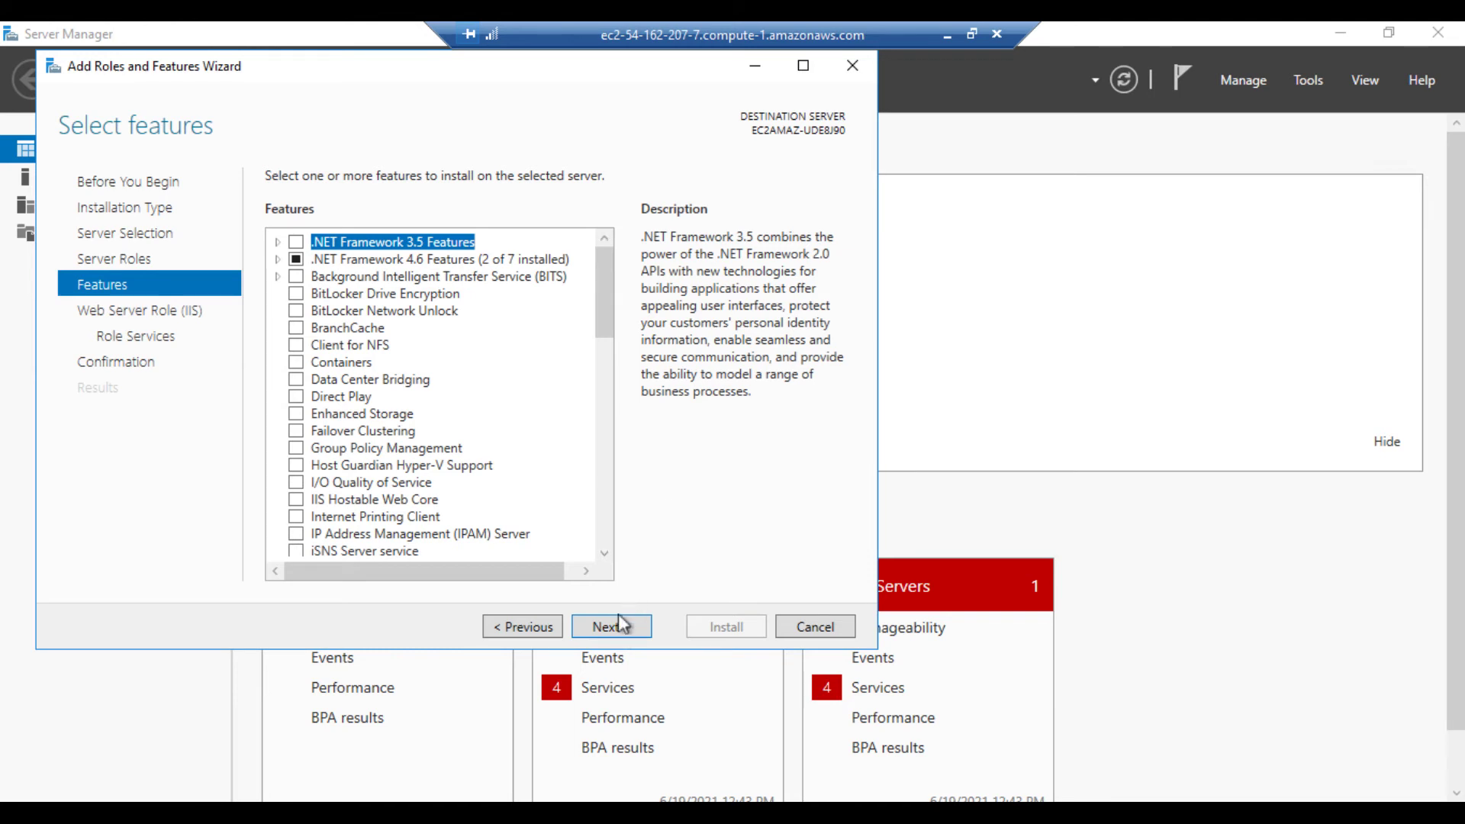
left_click(620, 628)
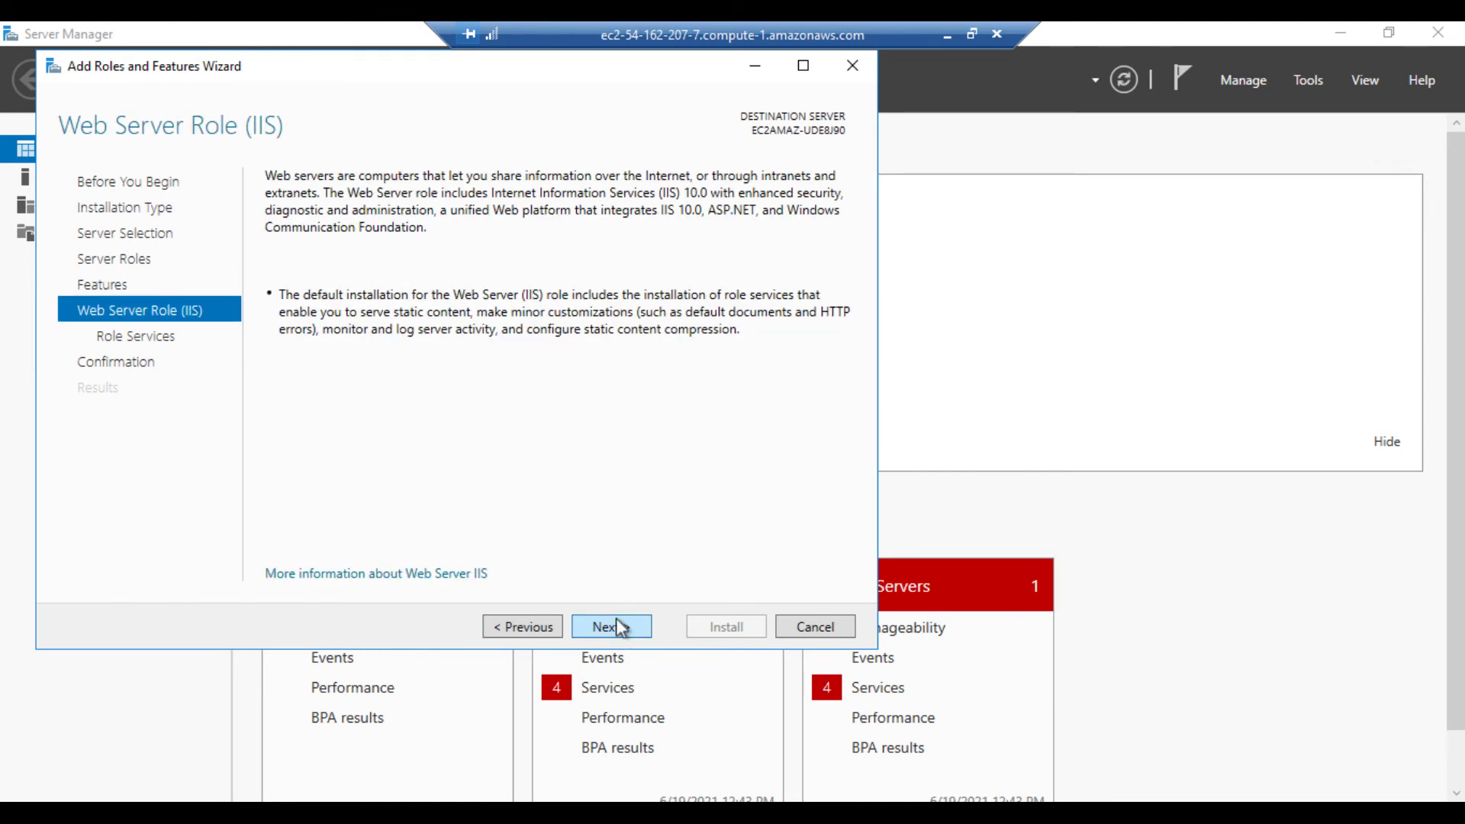
left_click(620, 628)
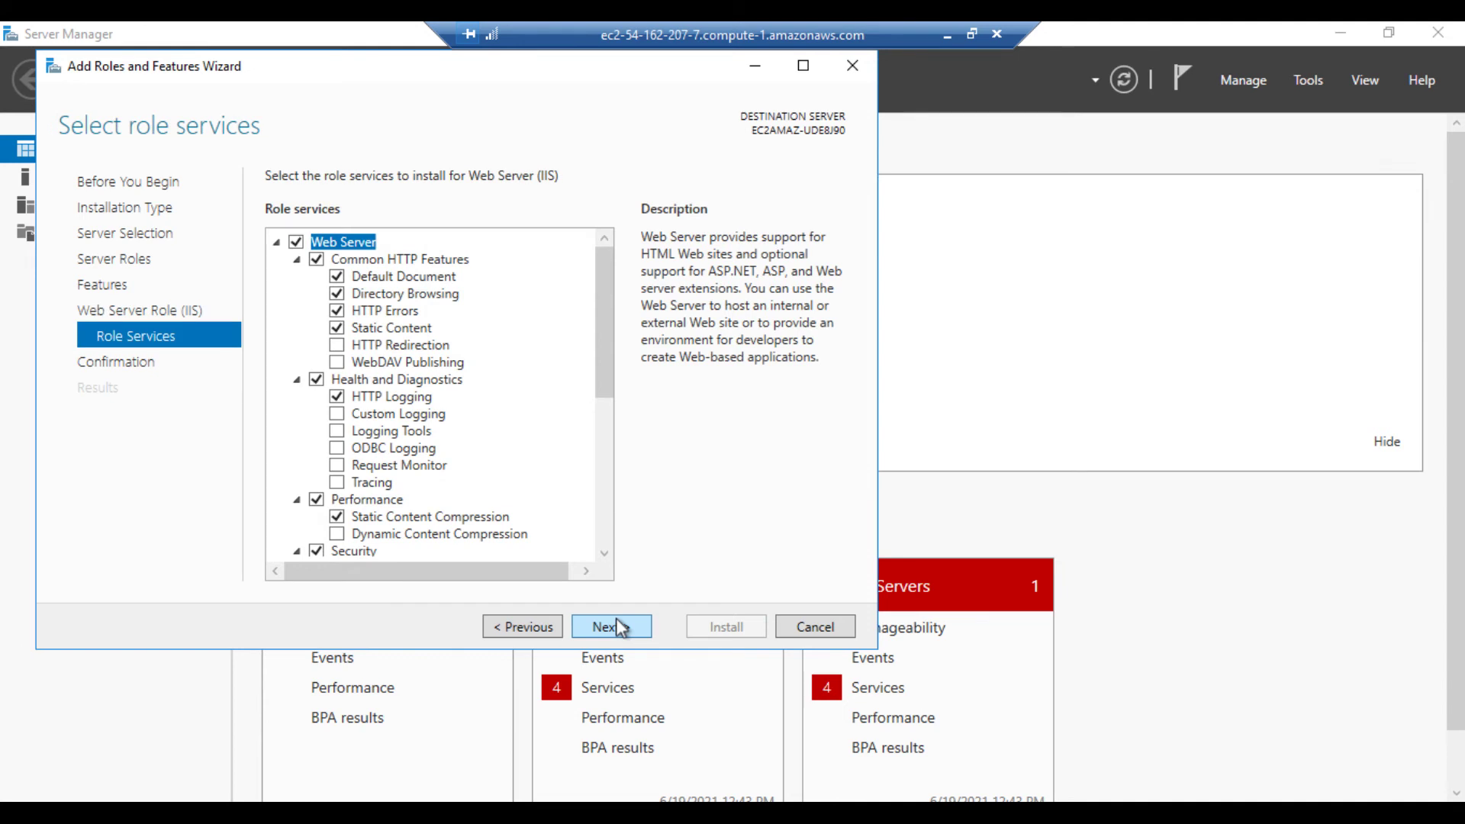
left_click(620, 627)
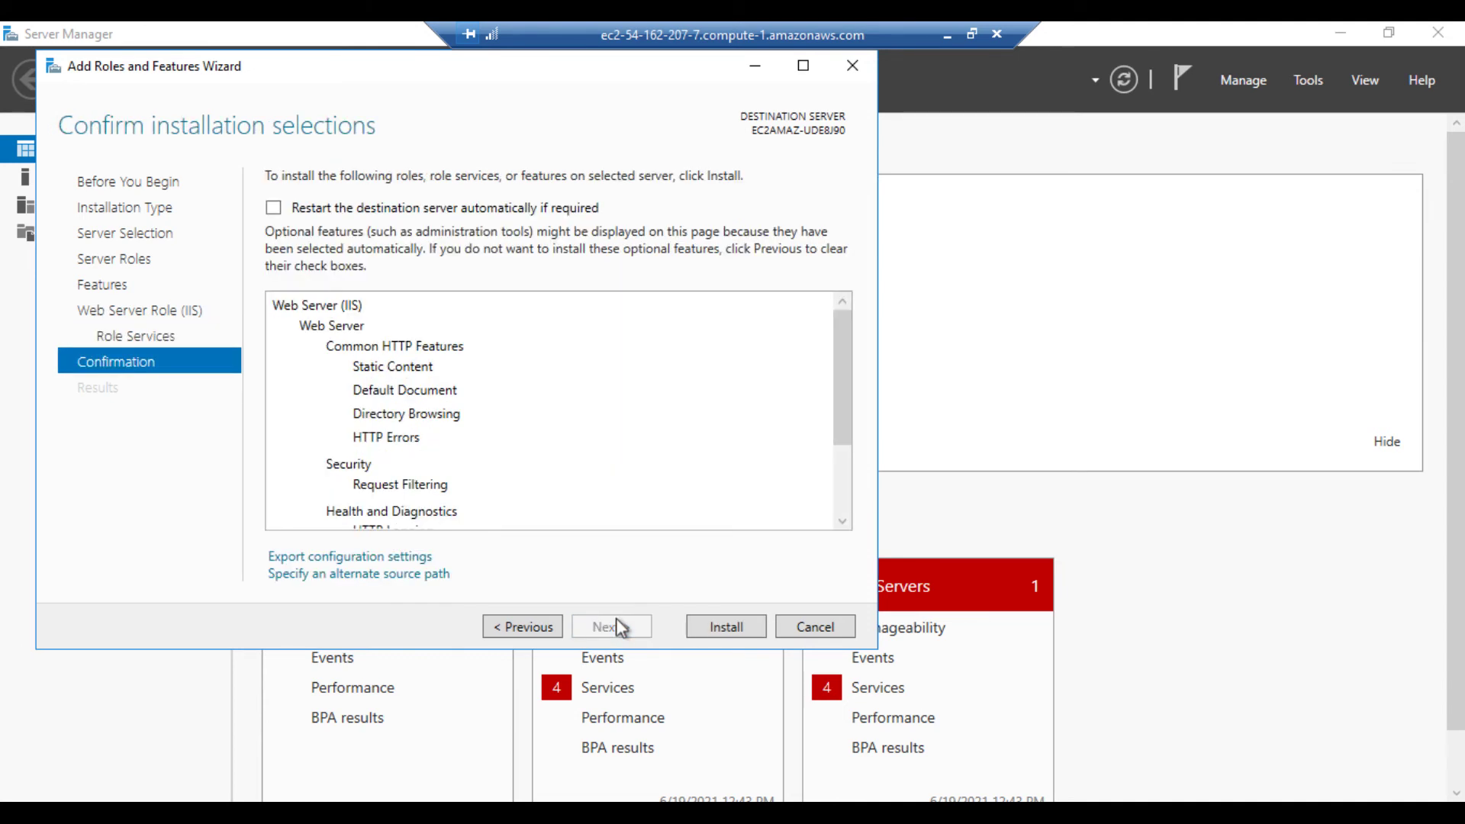
left_click(727, 627)
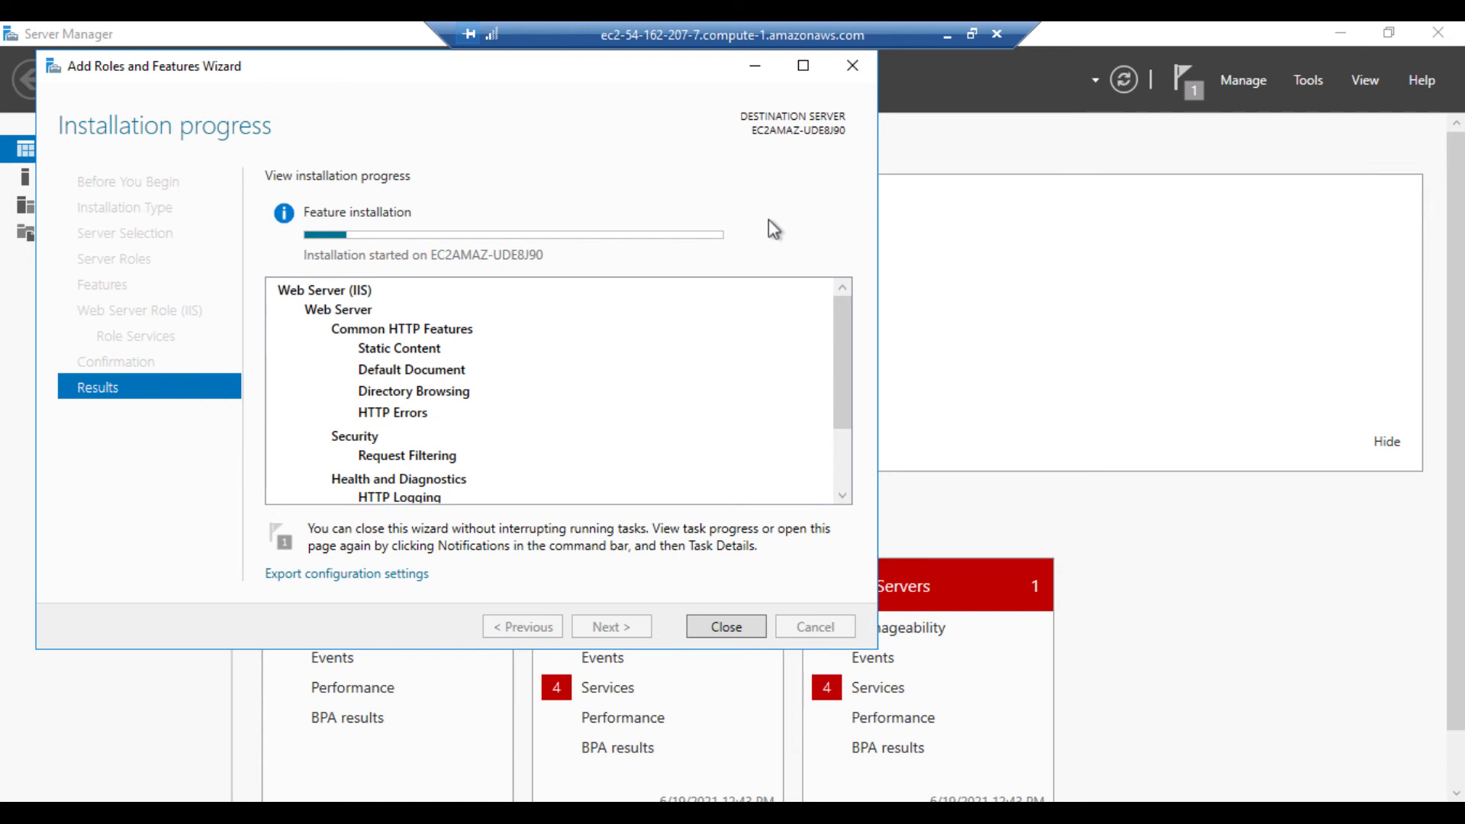
Step: Return to the remote session to check the installation progress, and close the wizard and Server Manager
left_click(946, 35)
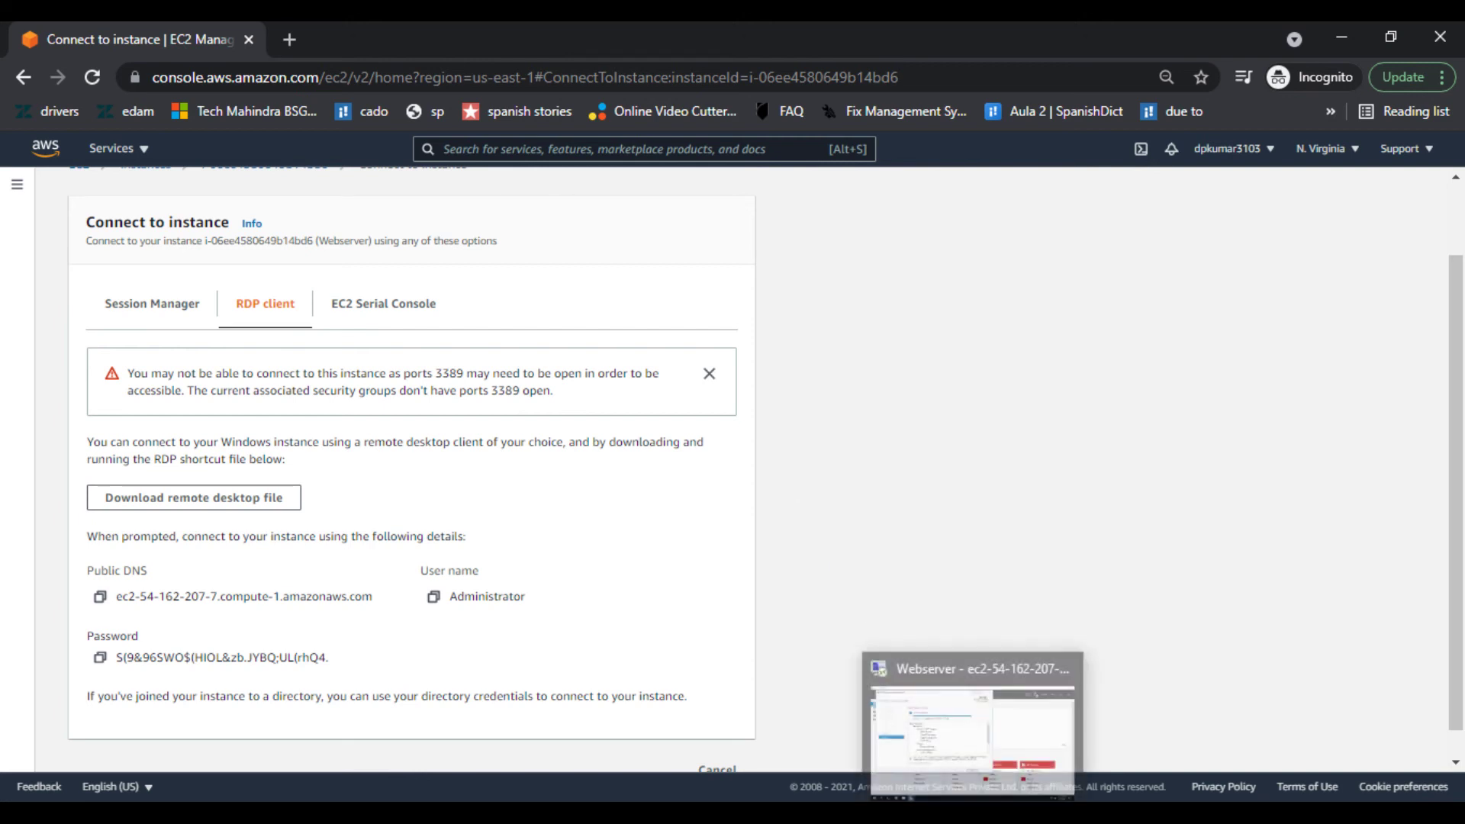
left_click(973, 814)
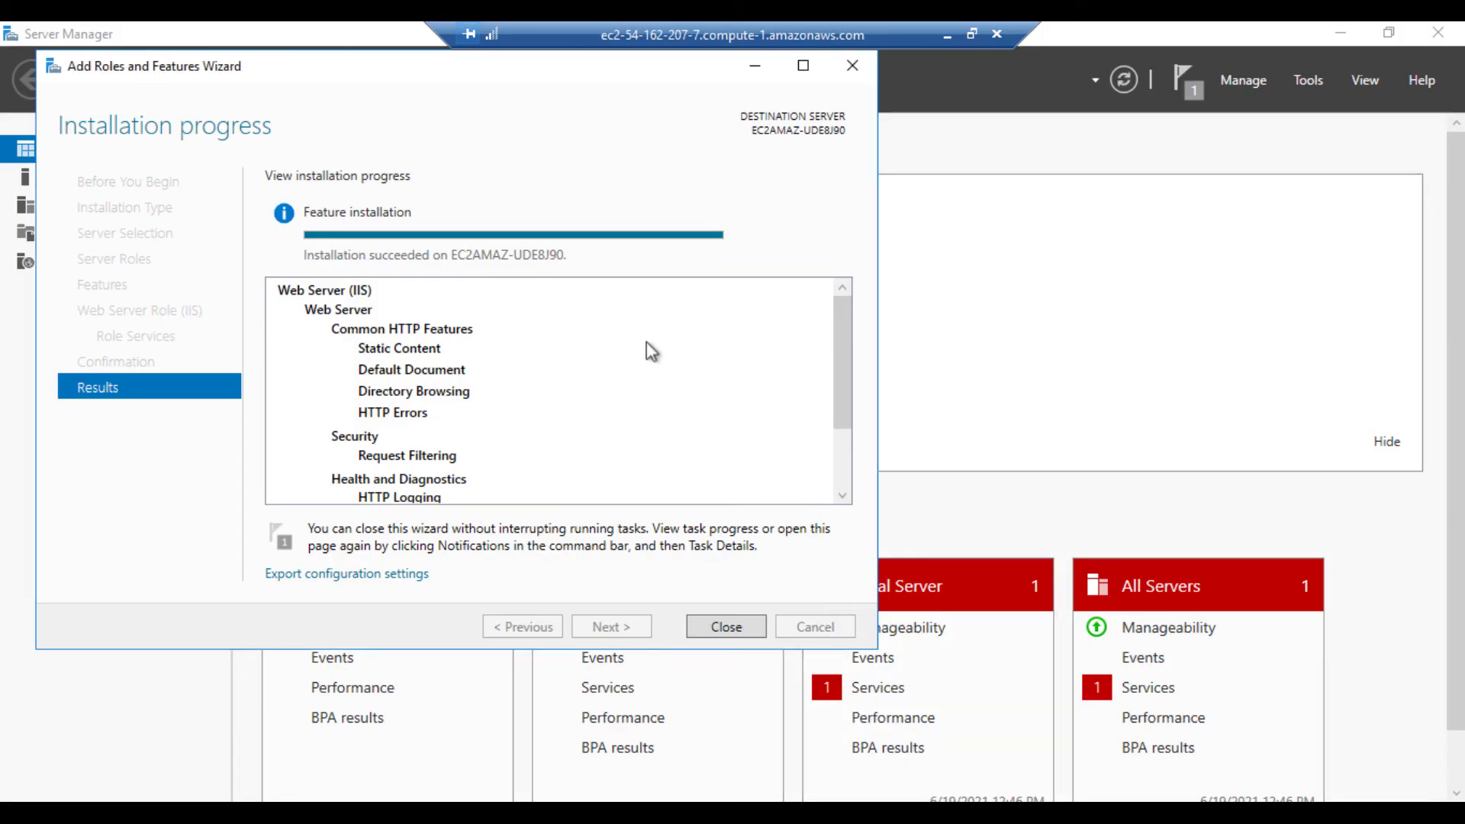
left_click(726, 627)
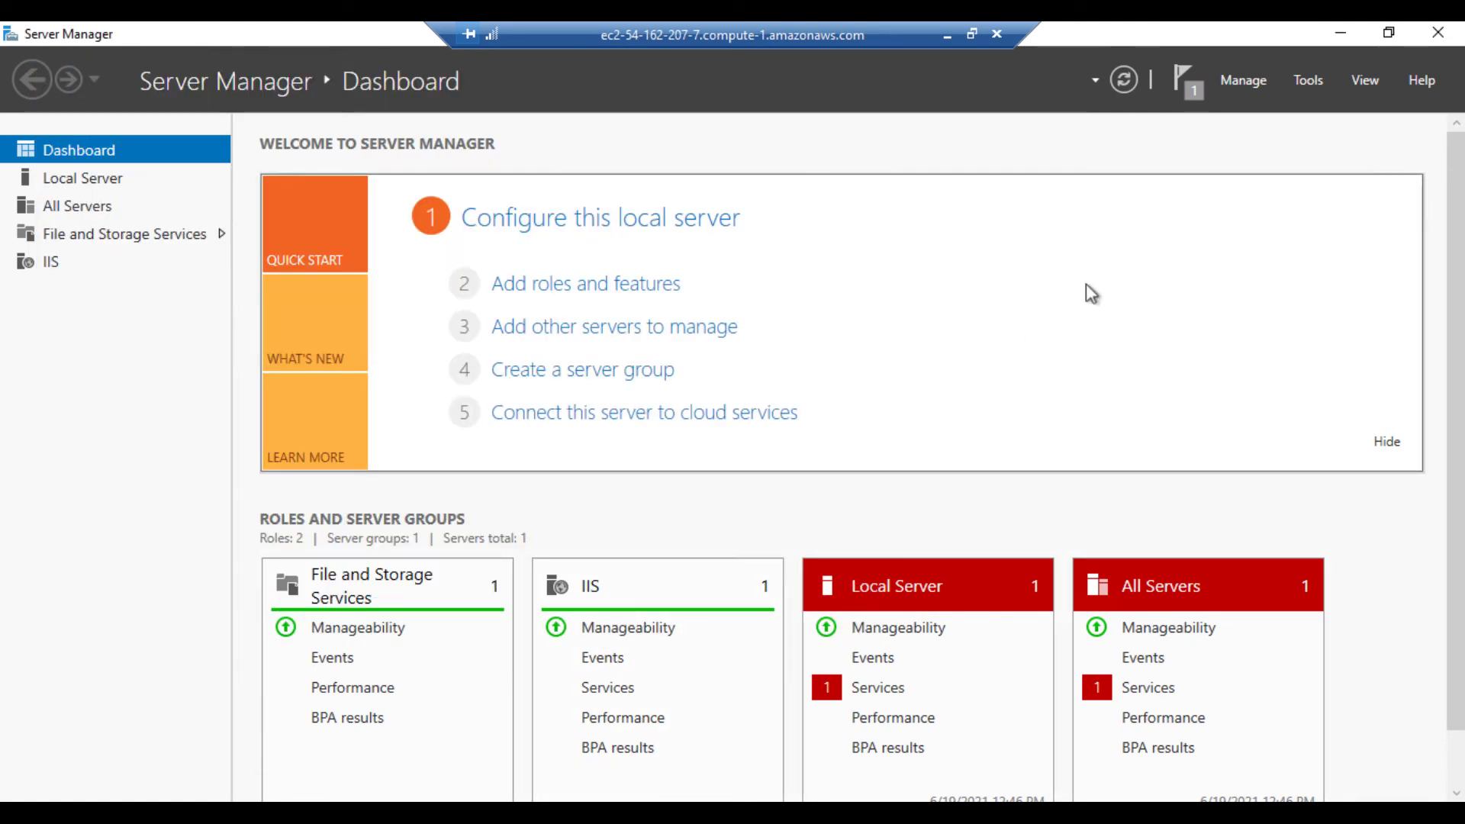
left_click(1437, 32)
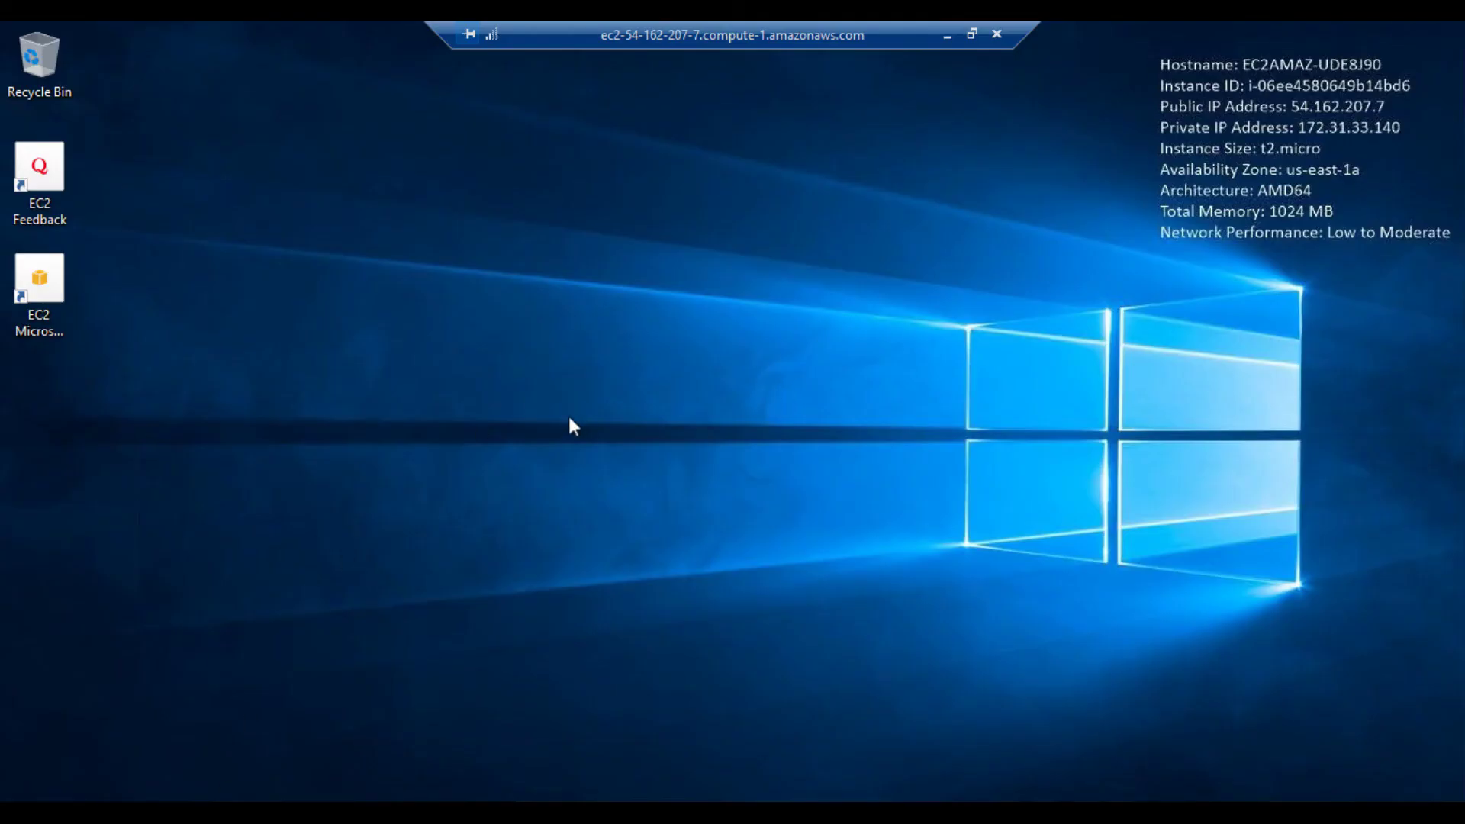
Step: Open the inetpub\wwwroot folder on Local Disk (C:) in File Explorer
key("super+e")
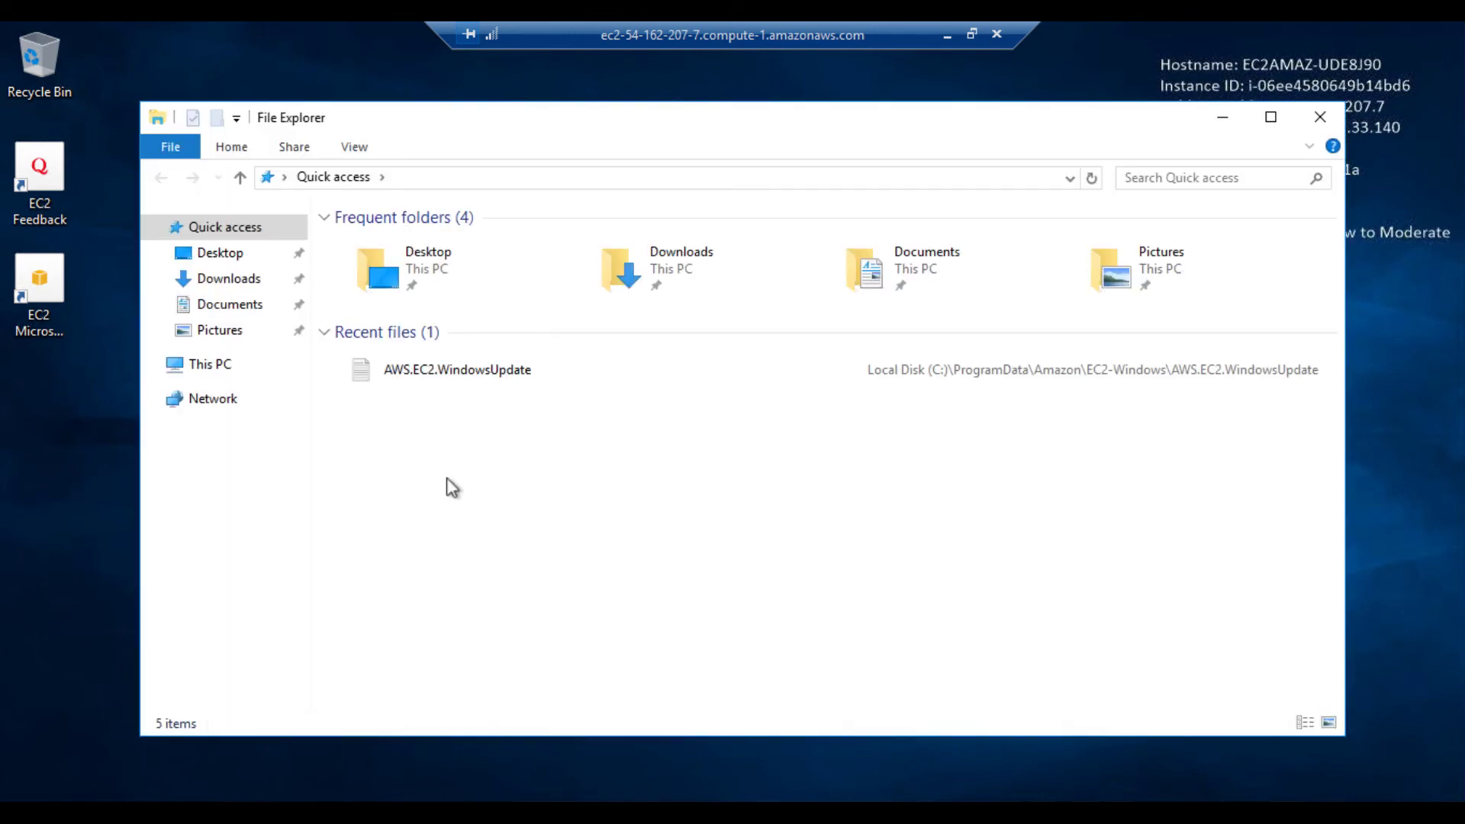
left_click(223, 366)
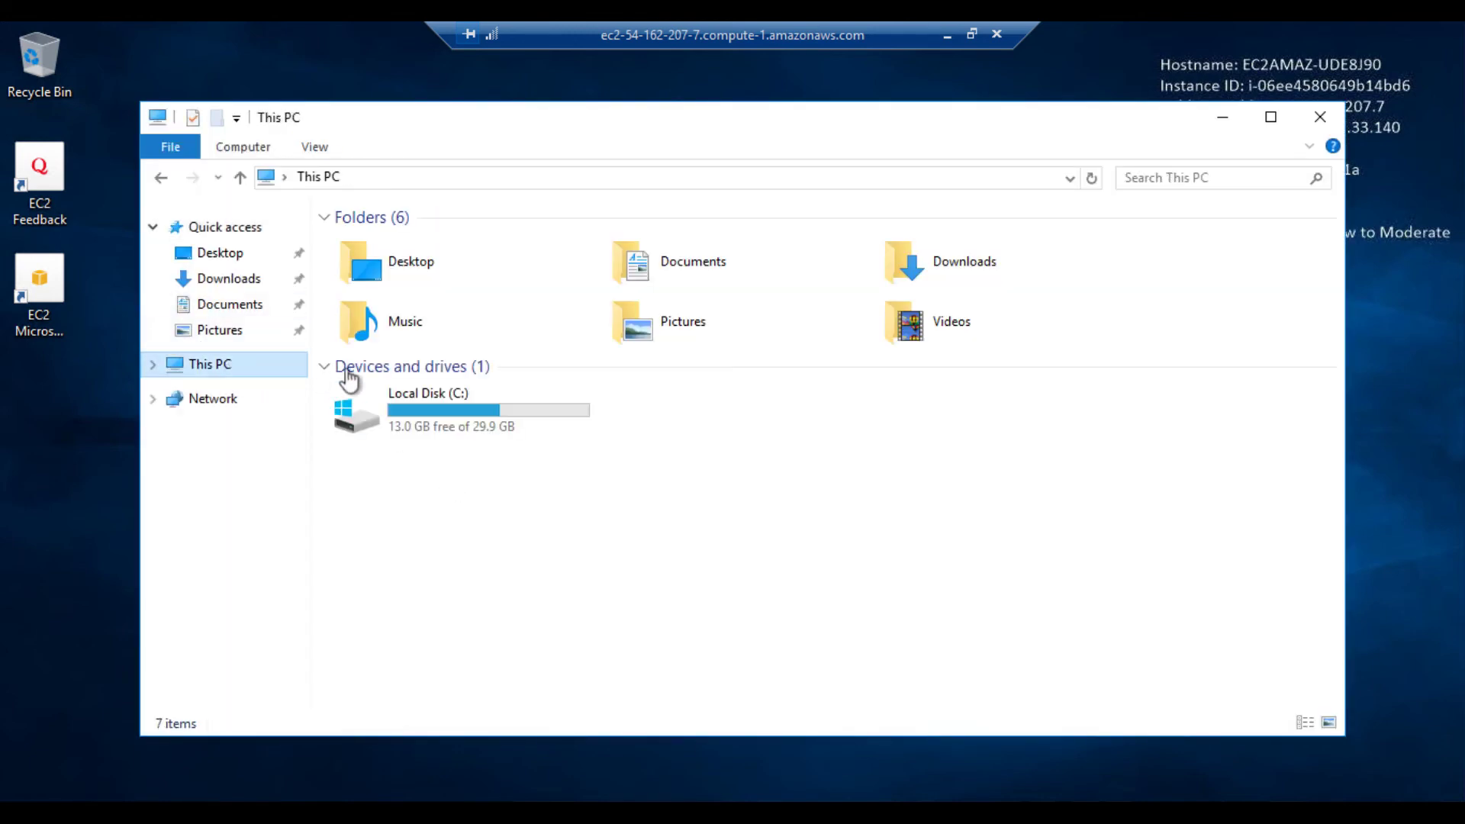
double_click(441, 425)
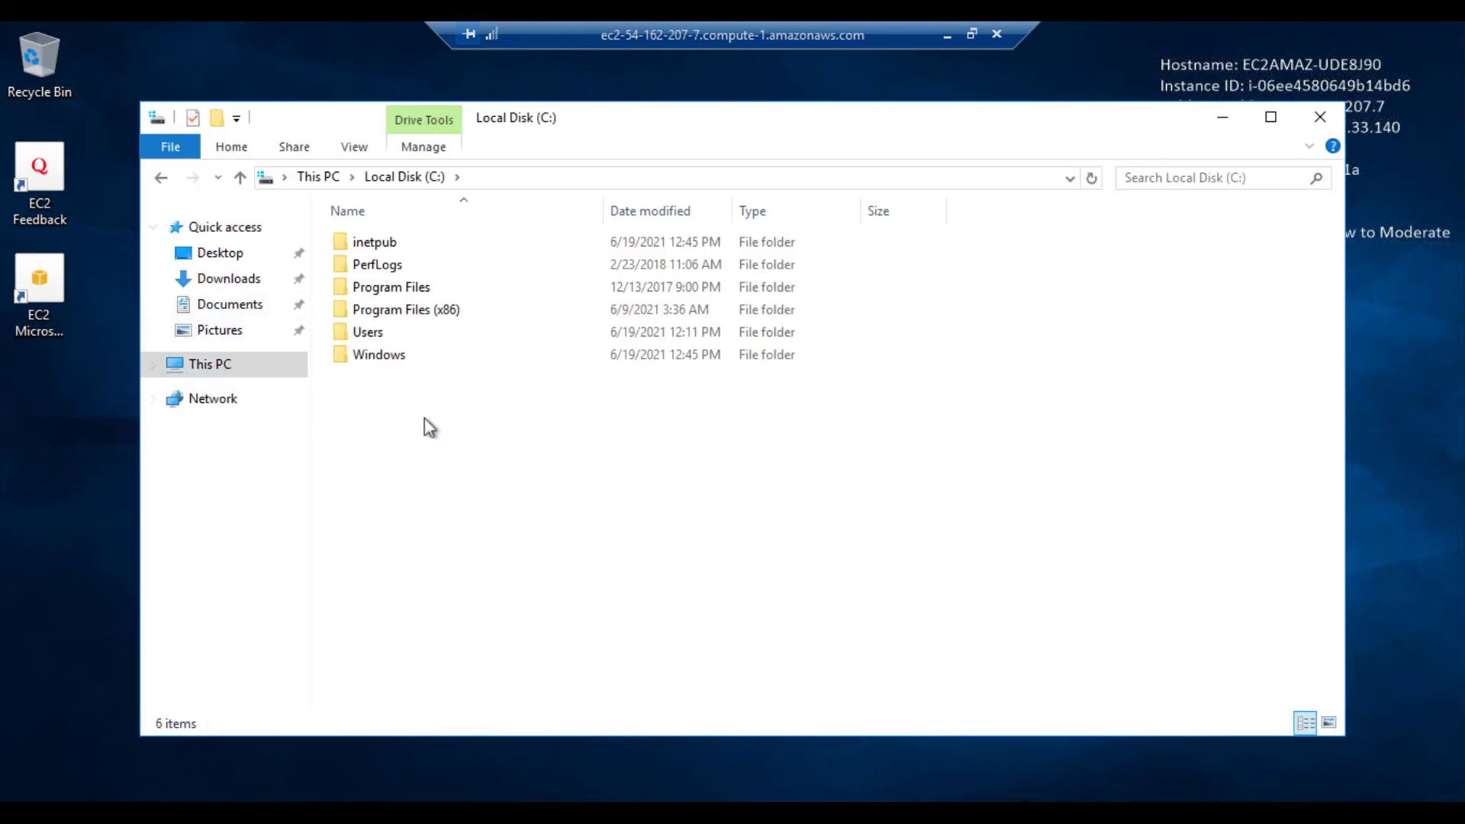
double_click(382, 246)
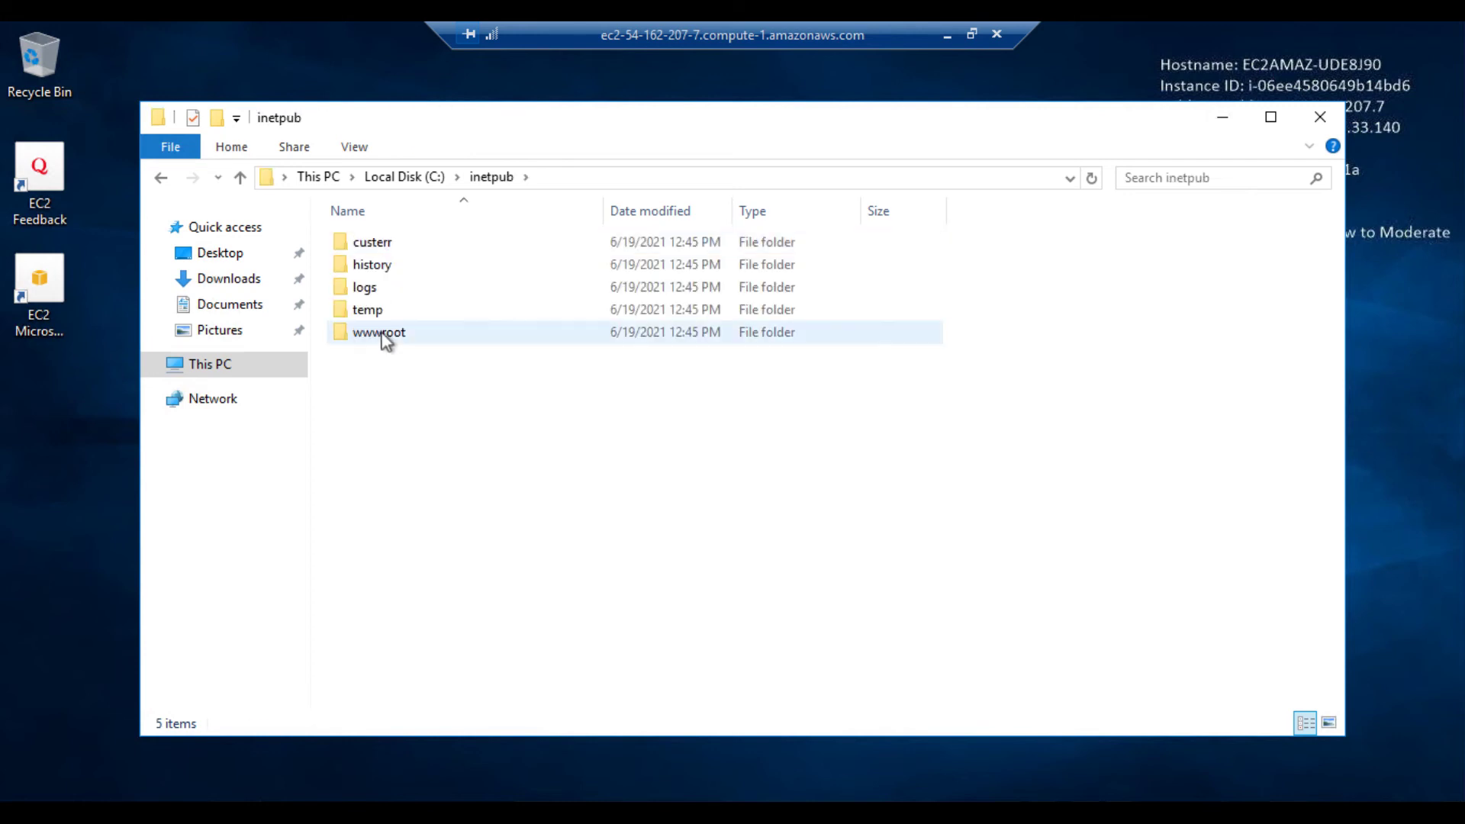
left_click(384, 336)
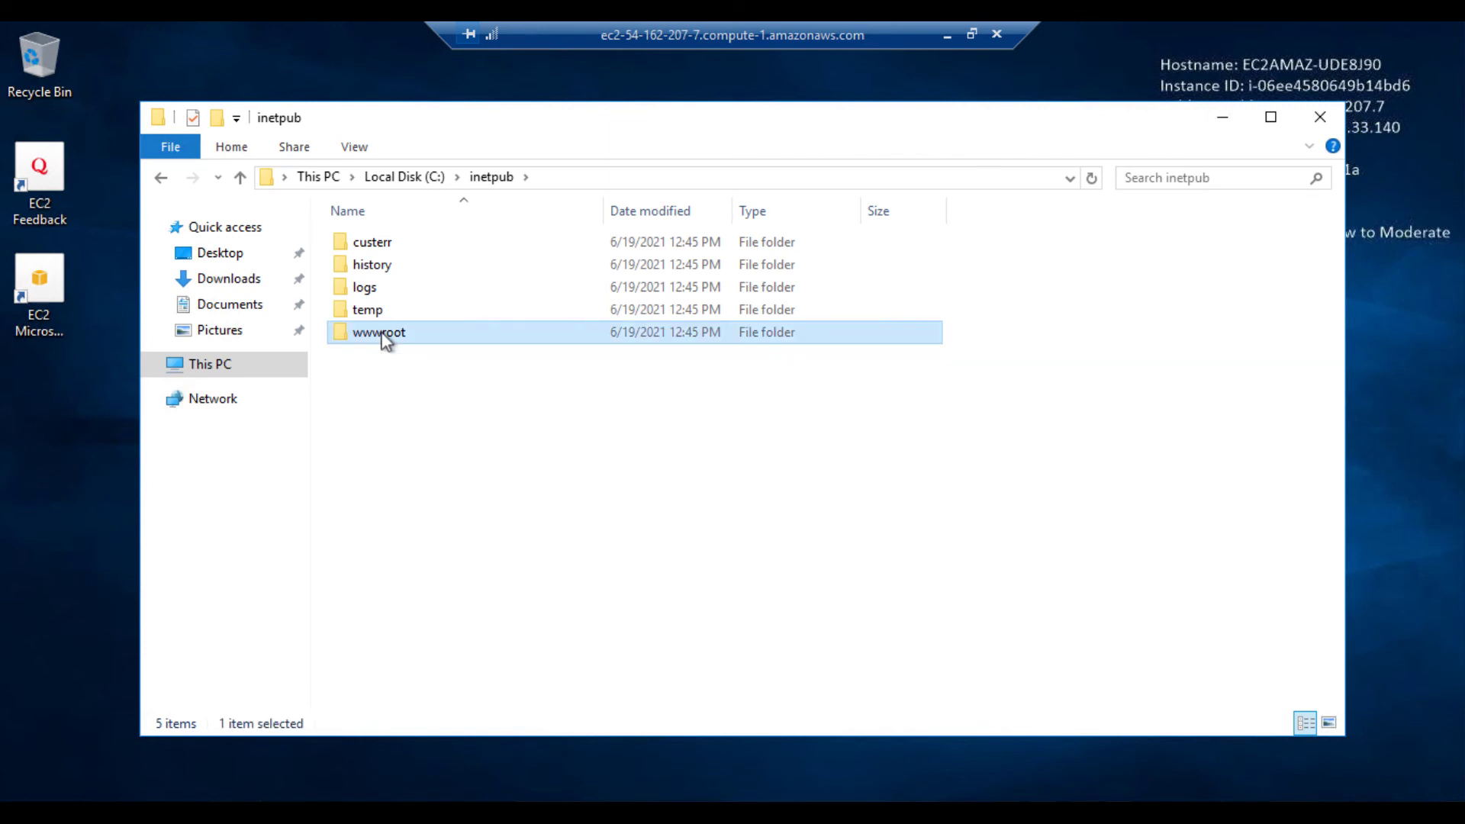
double_click(384, 336)
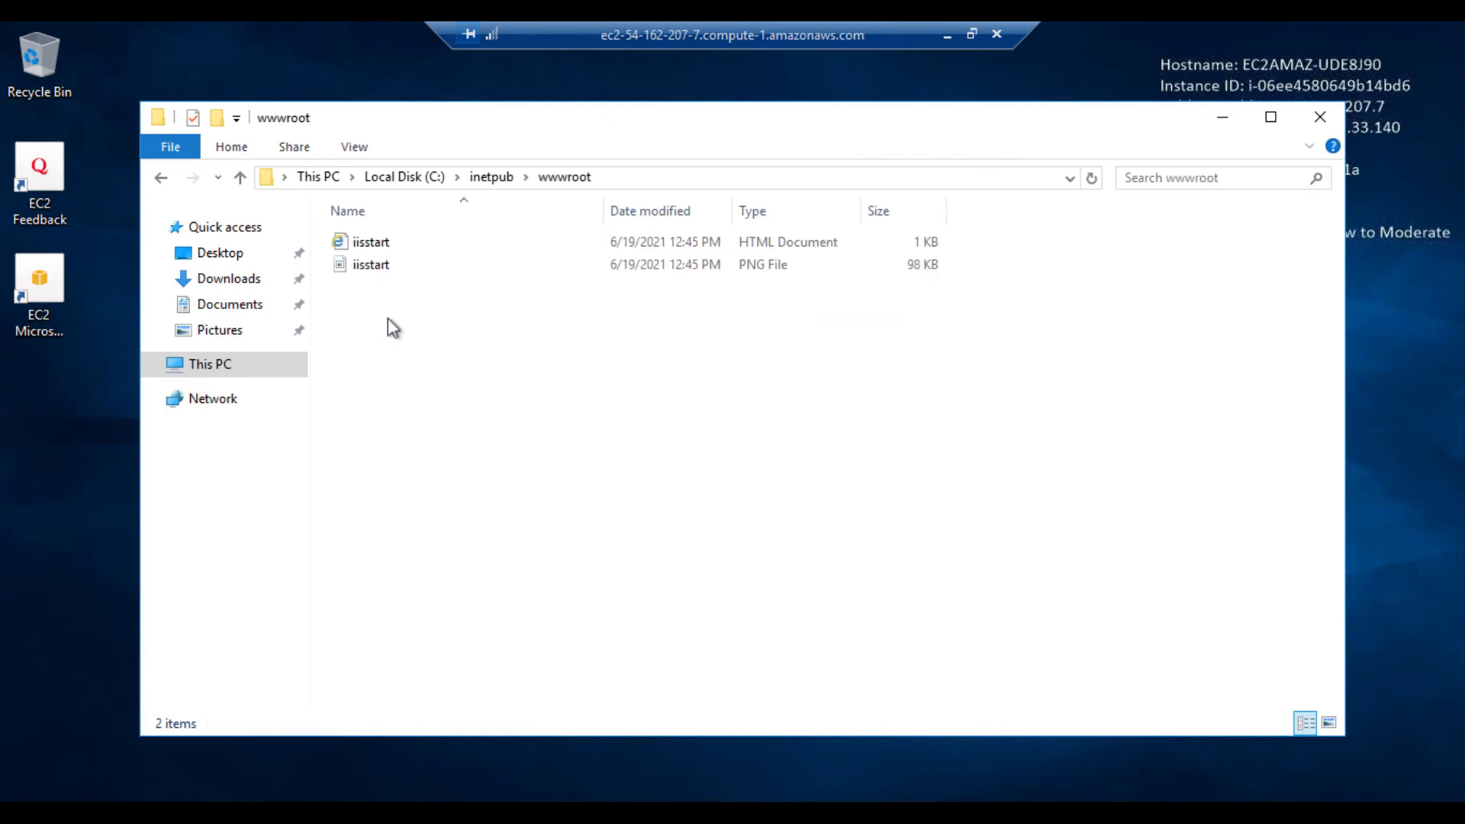
Step: Delete both default iisstart files from the wwwroot folder
key("ctrl+a")
key("Delete")
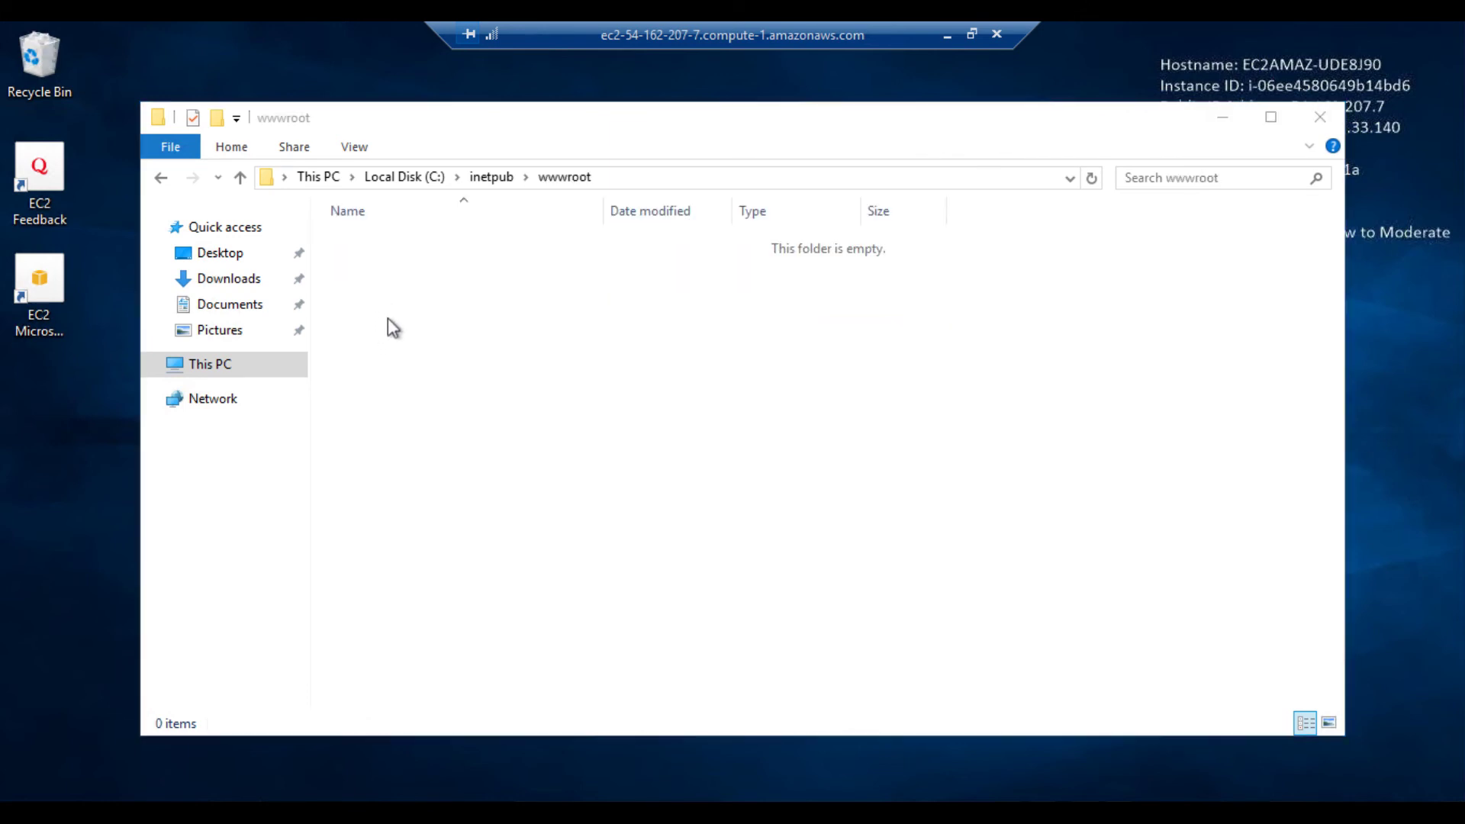
left_click(445, 298)
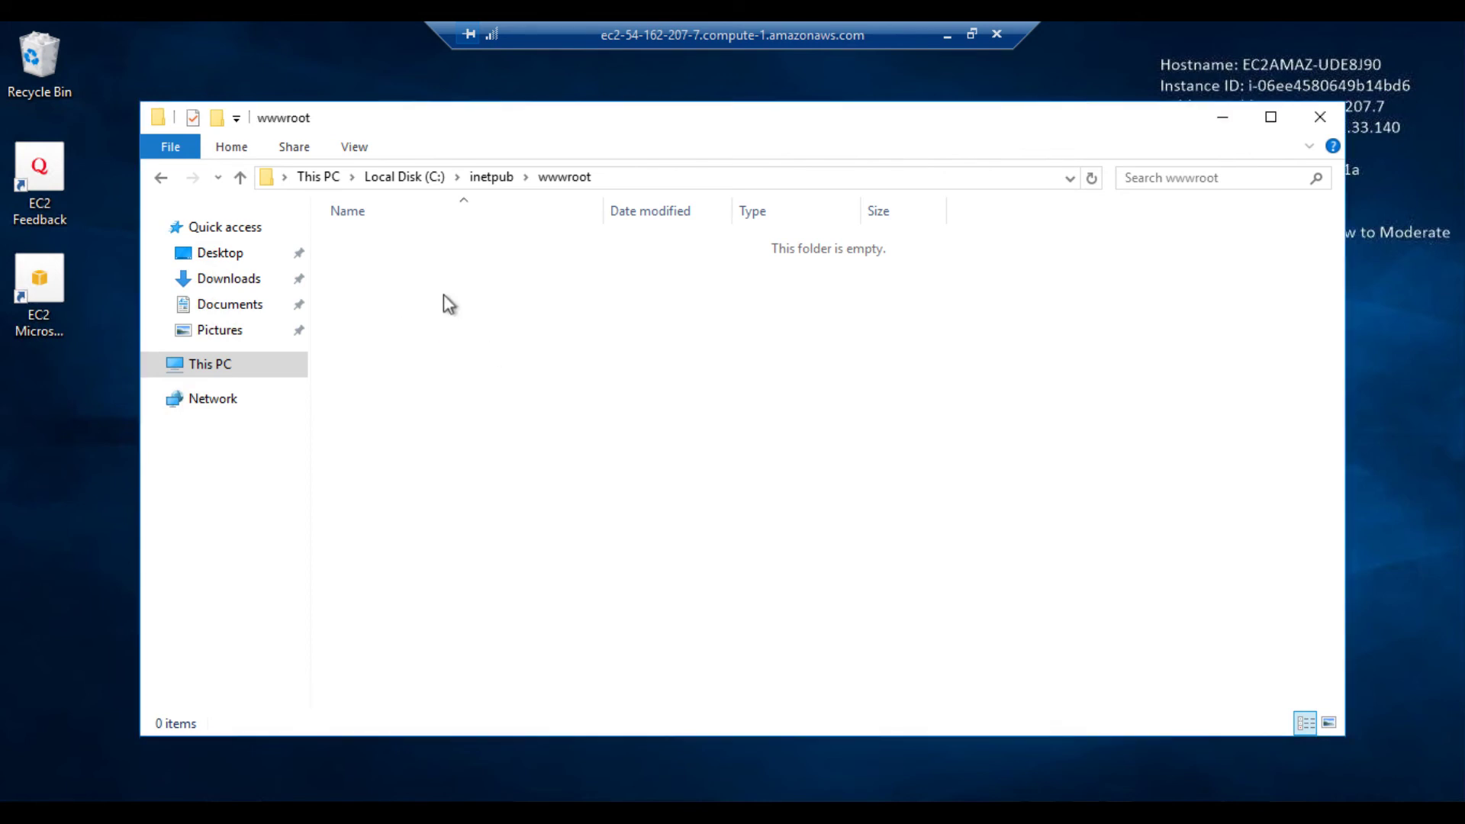
Step: Create a new text document in the wwwroot folder and open it in Notepad
right_click(445, 299)
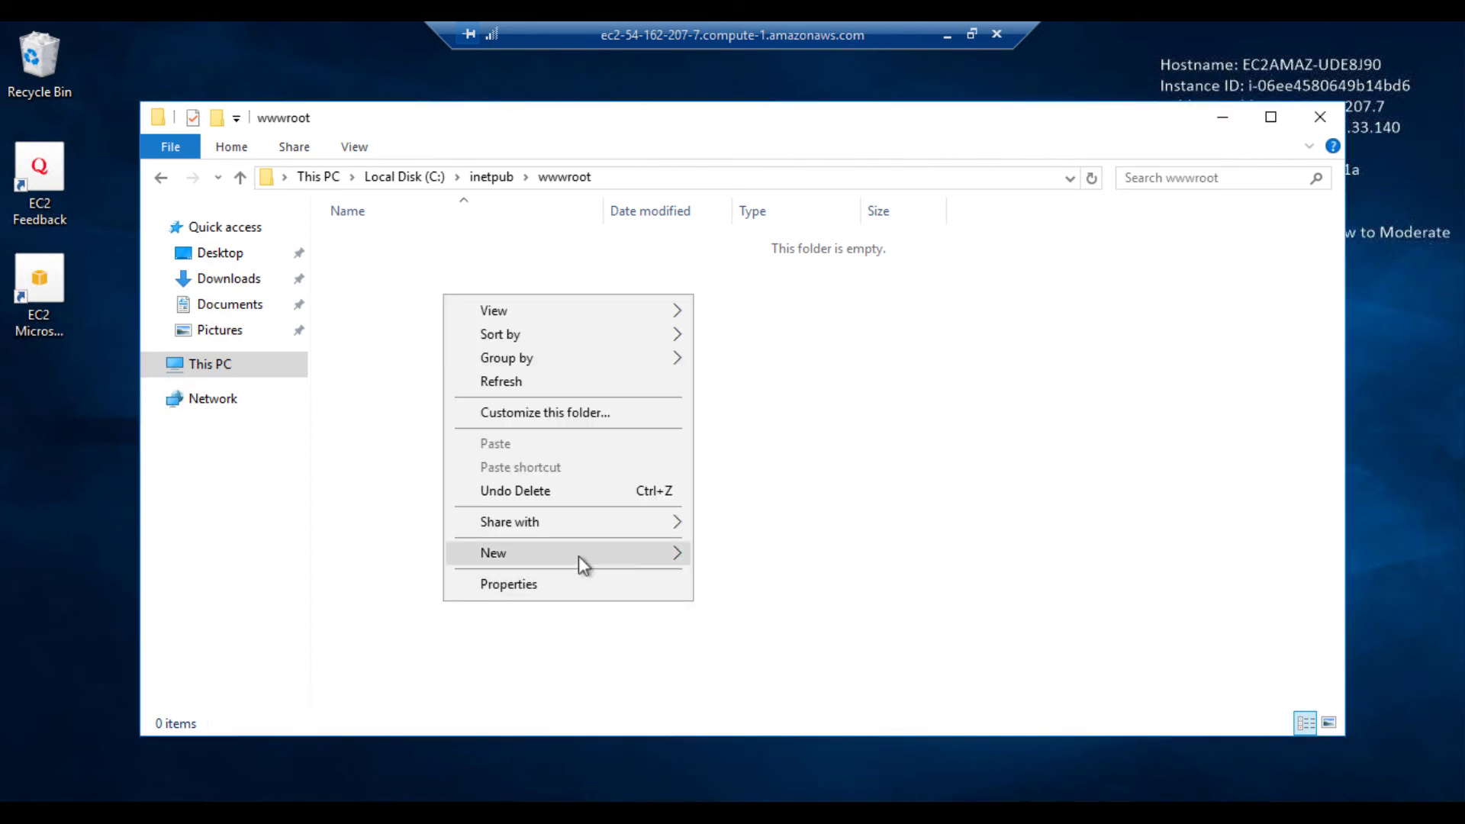
mouse_move(578, 556)
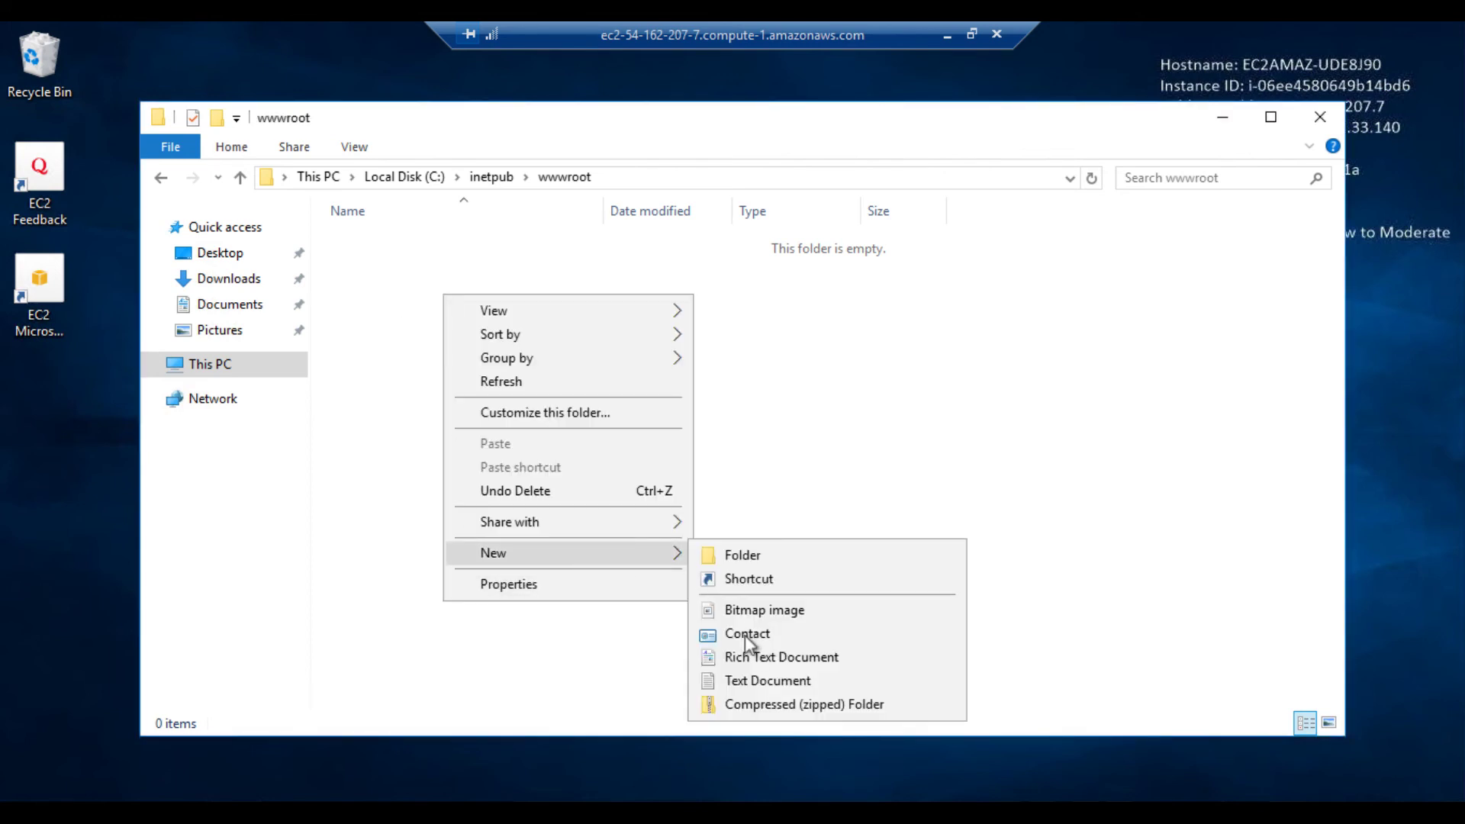
left_click(762, 687)
left_click(431, 305)
left_click(428, 301)
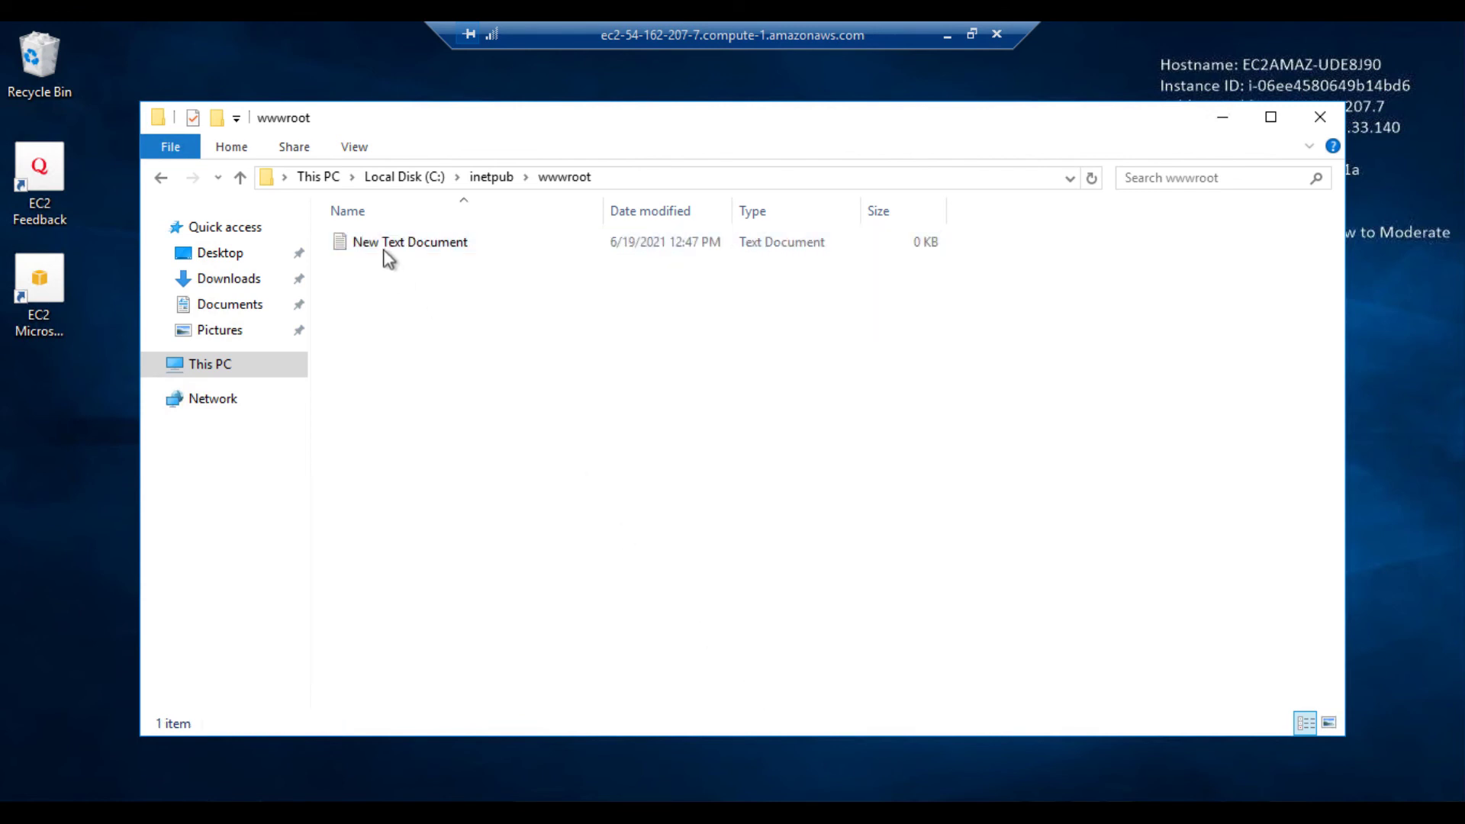
left_click(389, 249)
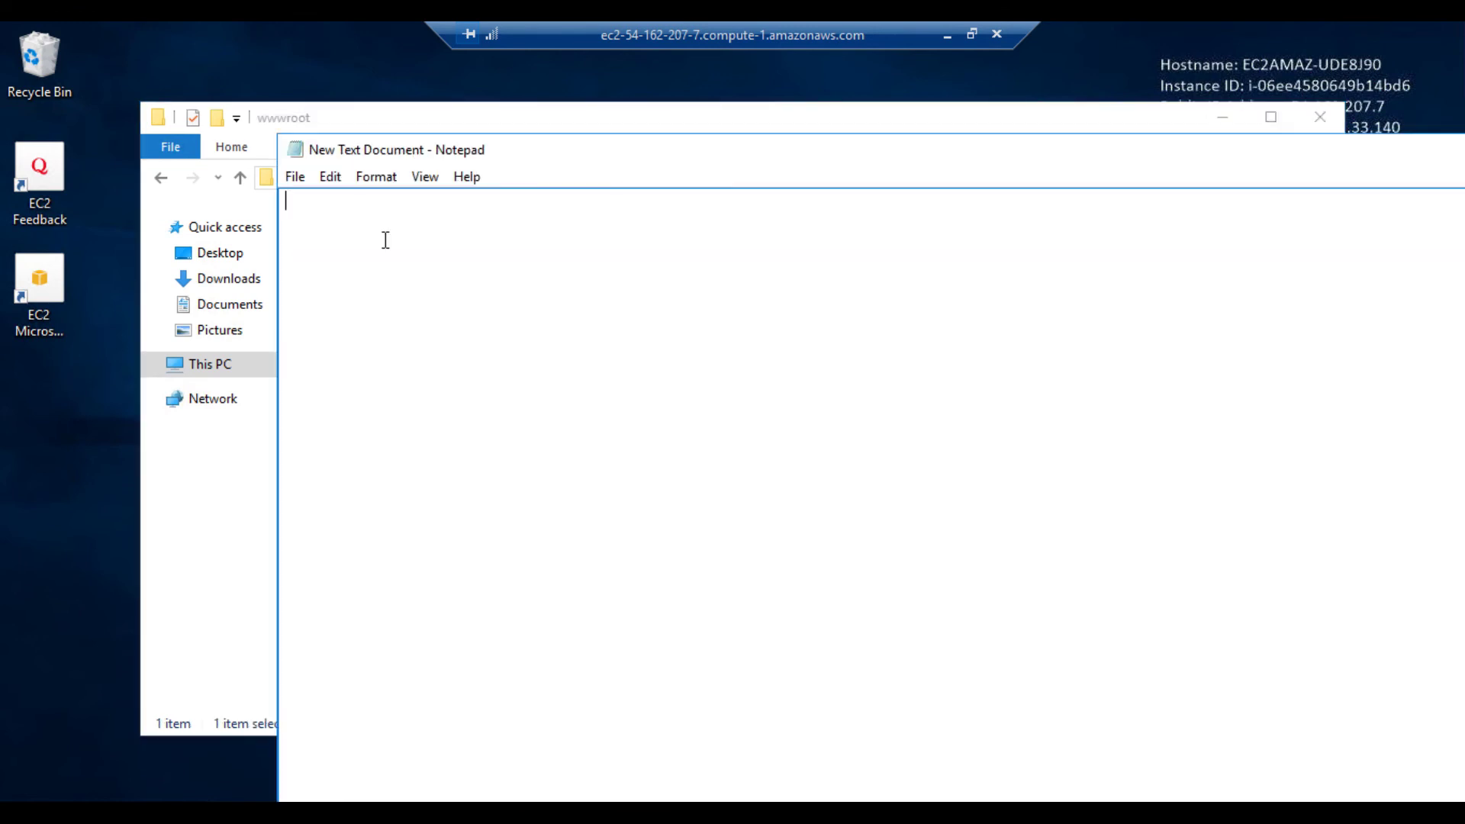
Step: Write "THIS IS MY WEBSERVER ON AWS INSTANCE." in the text document, followed by a line break
type("This i")
key("BackSpace")
key("BackSpace")
key("BackSpace")
key("BackSpace")
key("BackSpace")
type("HIS IS MY WEBSERVER ON IN")
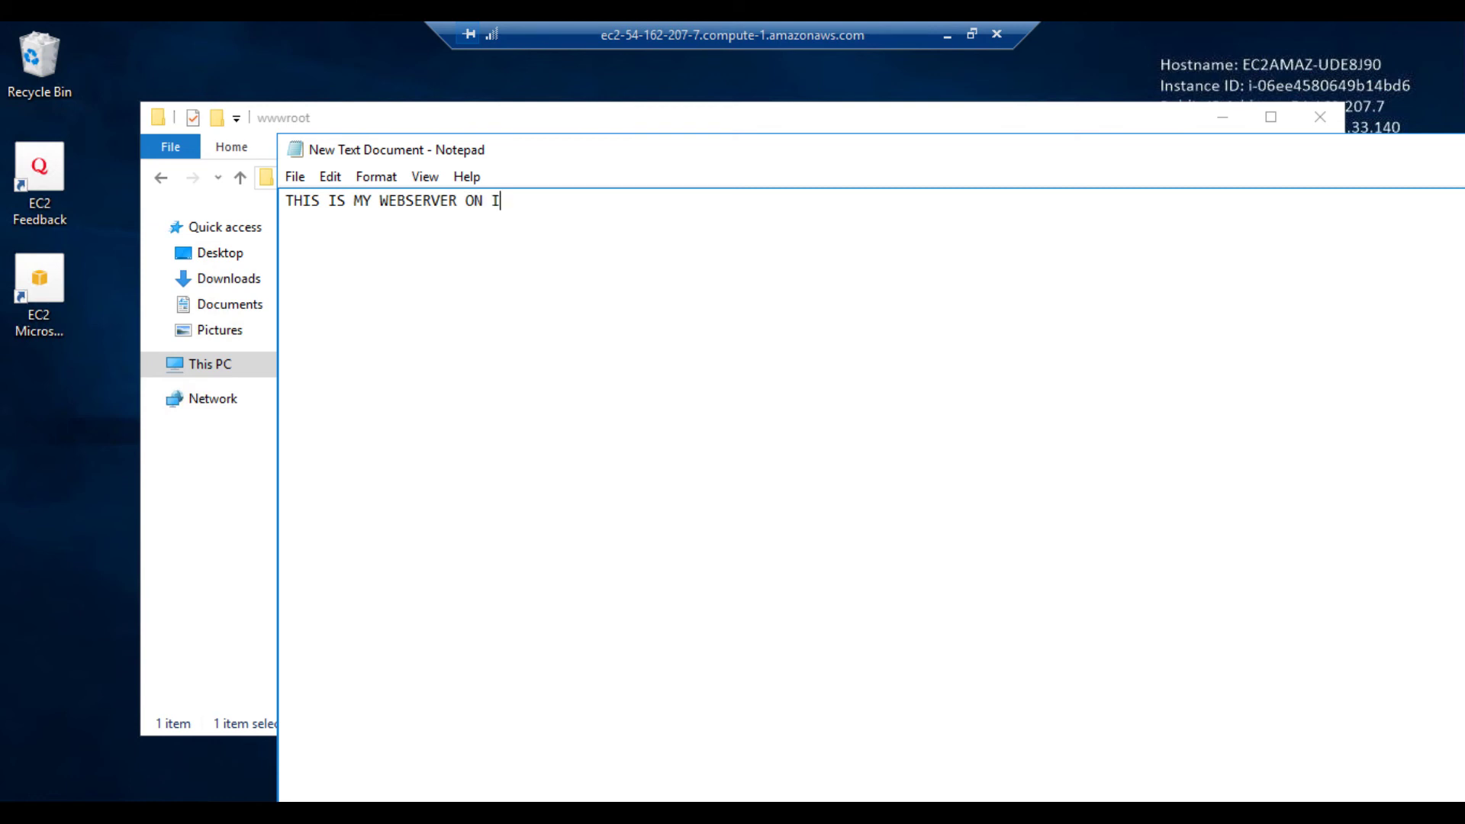
key("BackSpace")
key("BackSpace")
type("AWAS")
key("BackSpace")
key("BackSpace")
type("S INSAN")
key("BackSpace")
key("BackSpace")
type("TANCE.")
key("Return")
Step: Save the document in the wwwroot folder as index.html with the file type All Files
left_click(300, 180)
left_click(343, 273)
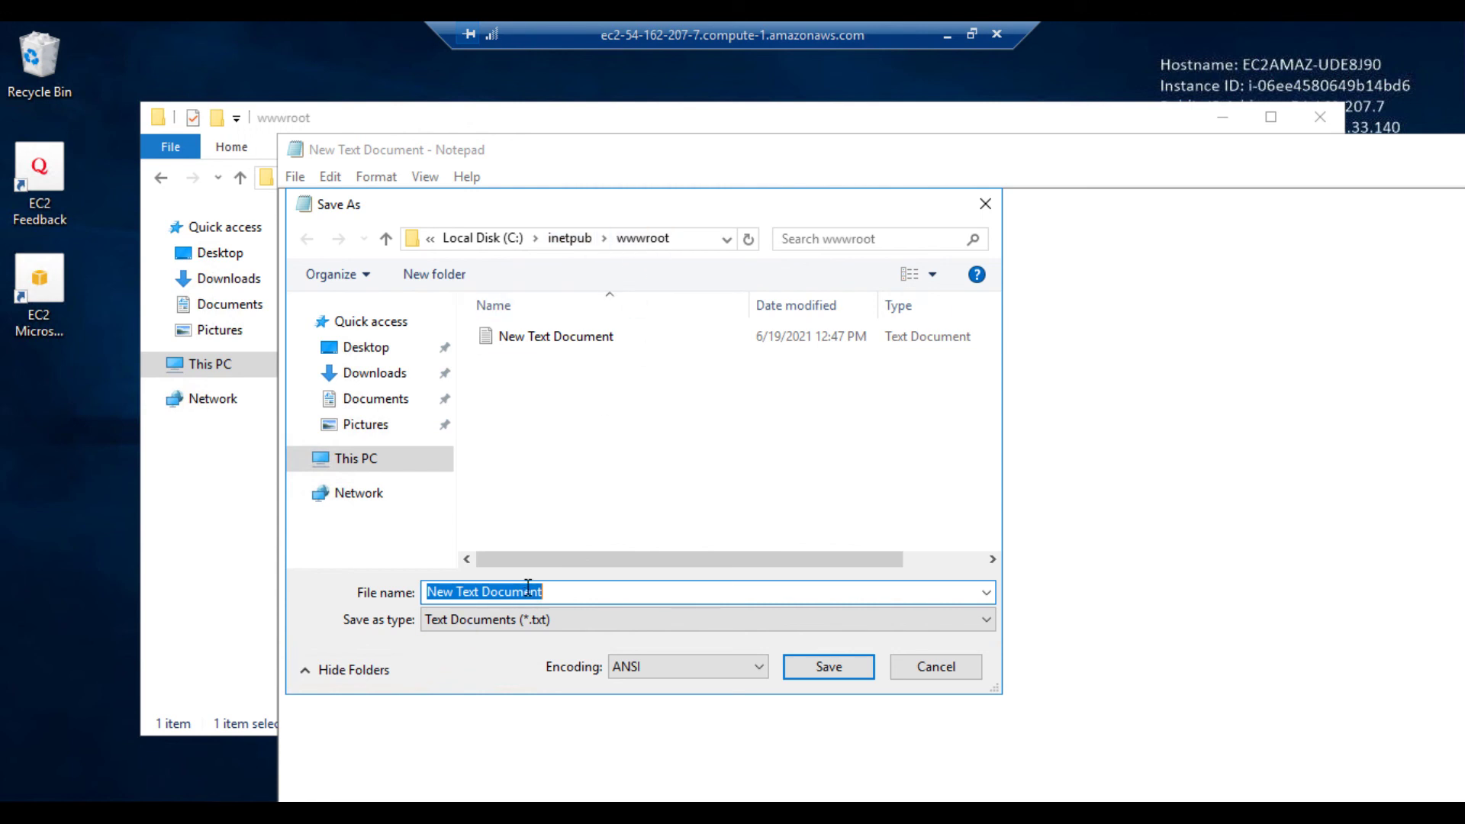
type("INDEX.")
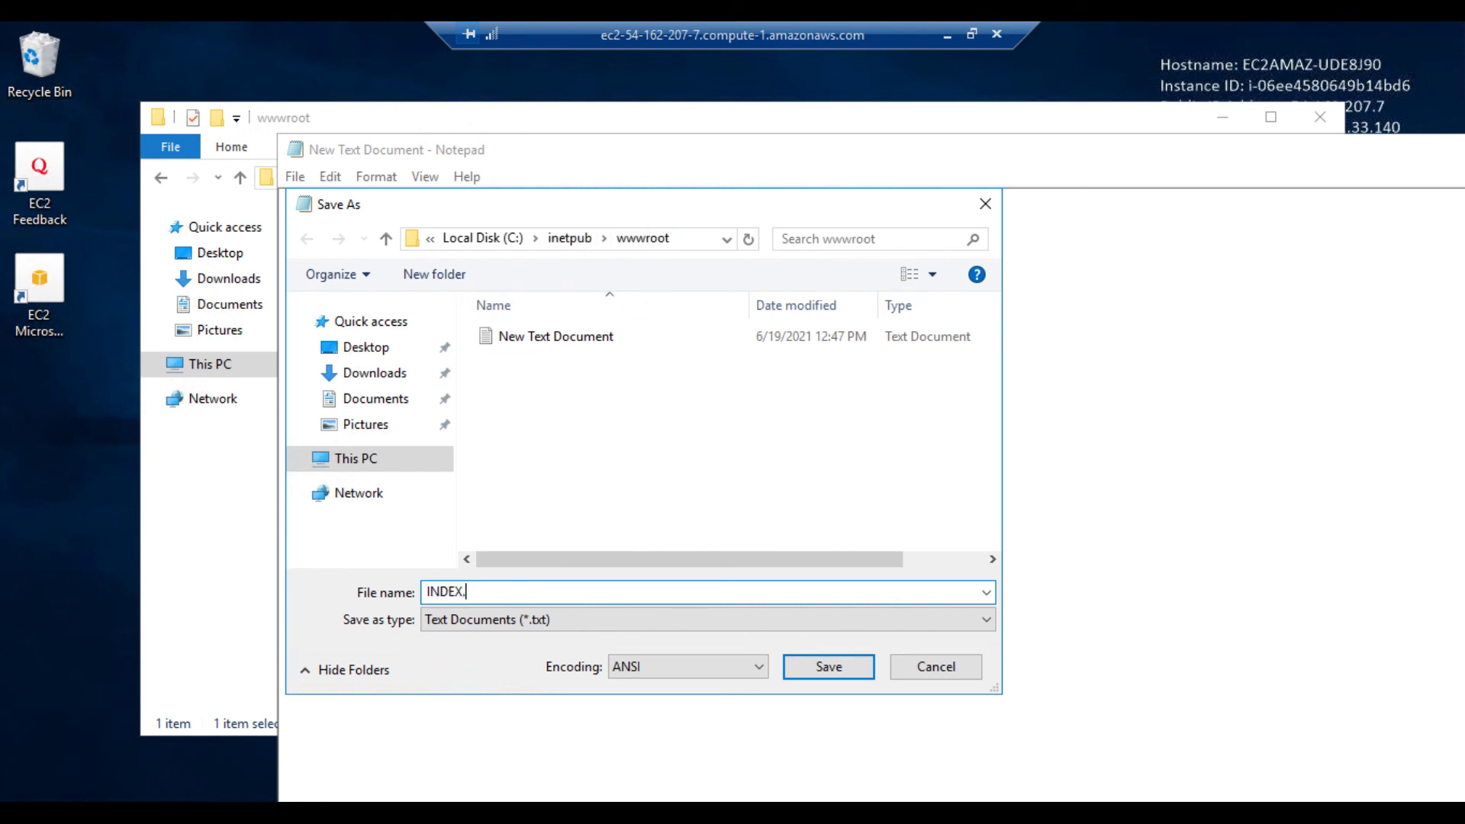
key("BackSpace")
key("BackSpace")
key("BackSpace")
key("BackSpace")
key("BackSpace")
key("BackSpace")
type("index.html")
left_click(702, 620)
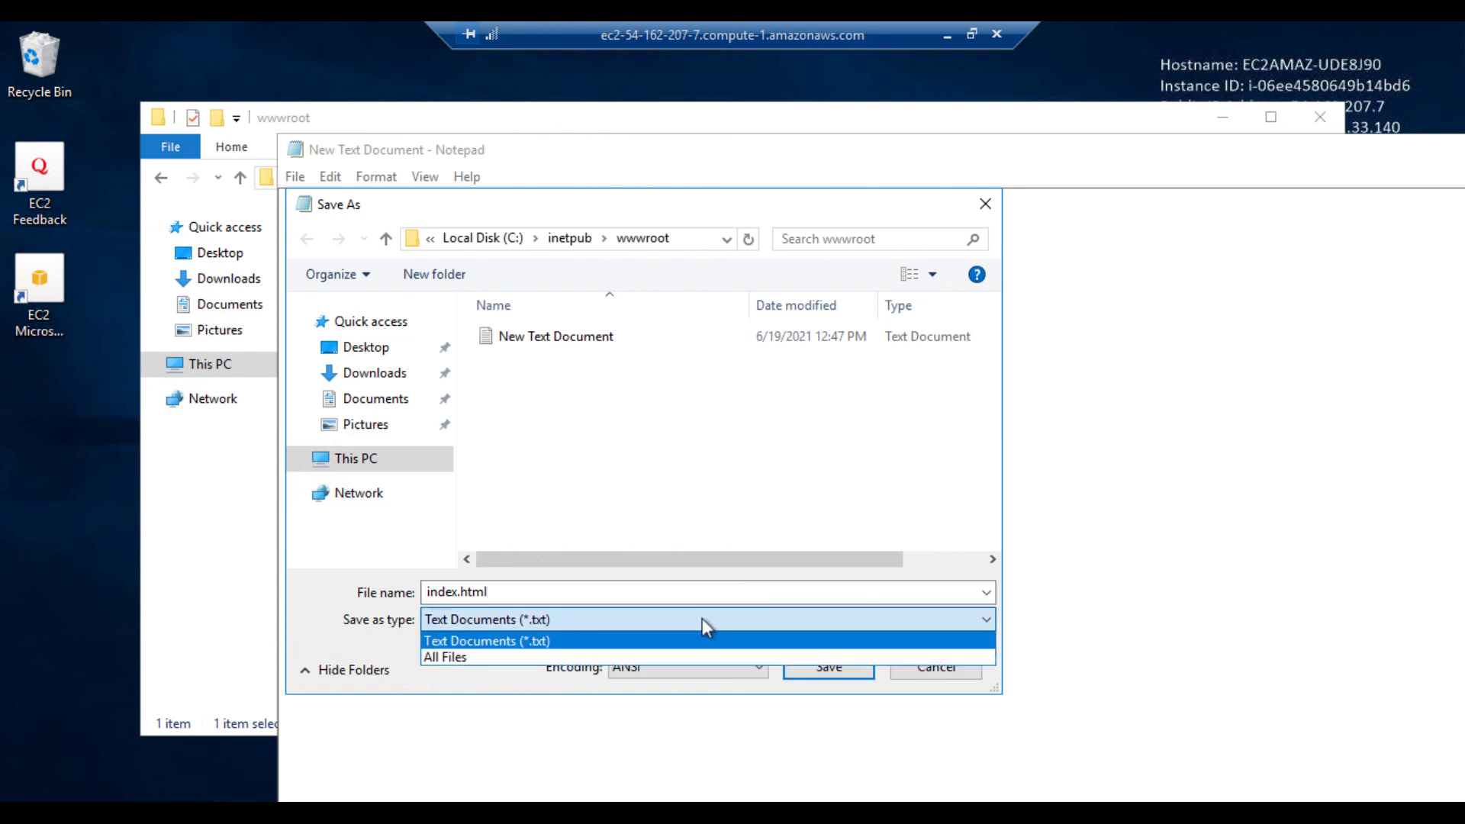
left_click(457, 660)
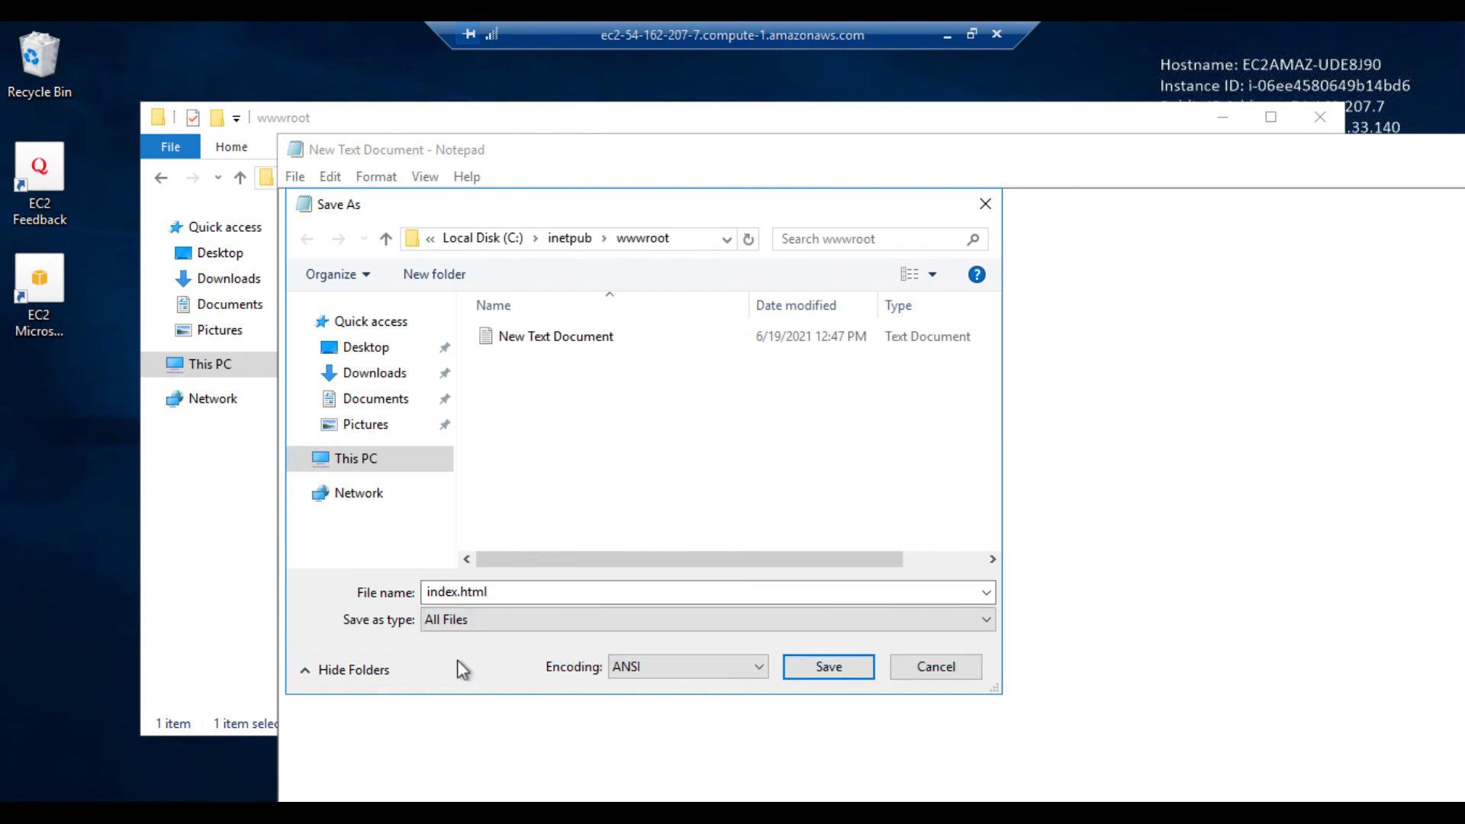
left_click(824, 668)
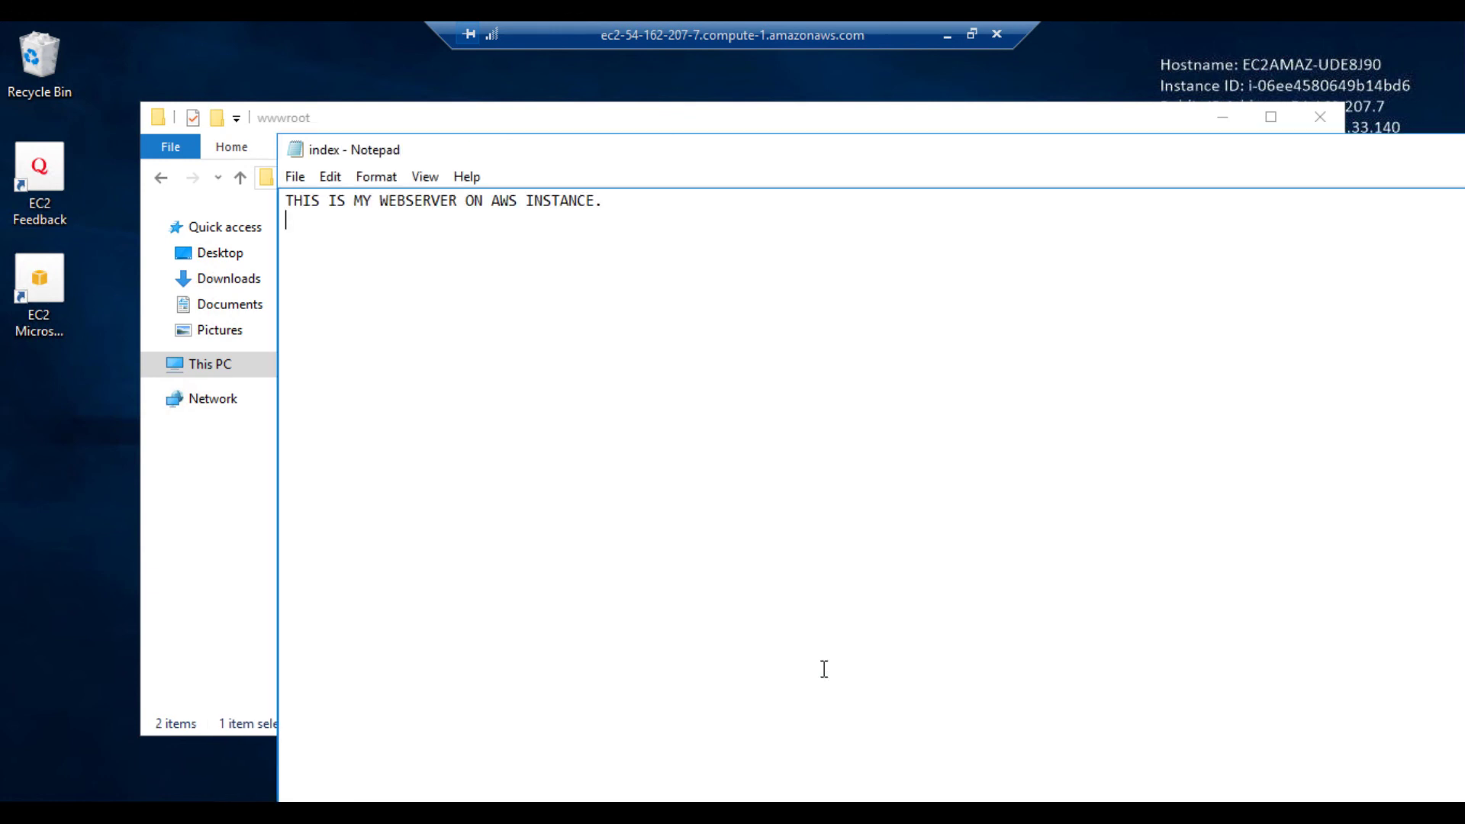
Step: Close Notepad and delete the leftover New Text Document from the wwwroot folder
right_click(1377, 148)
left_click(1325, 287)
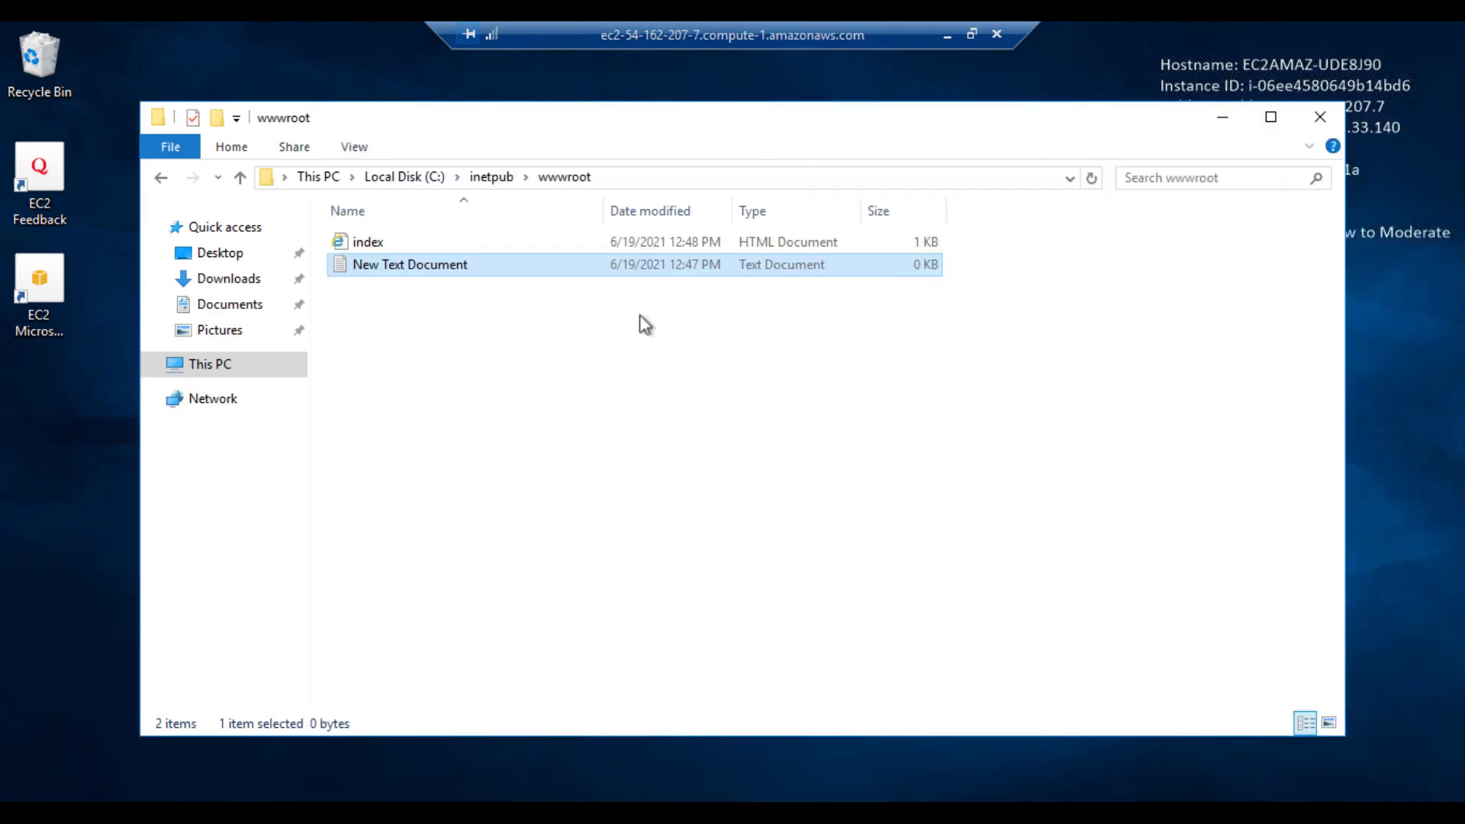
right_click(388, 268)
left_click(469, 543)
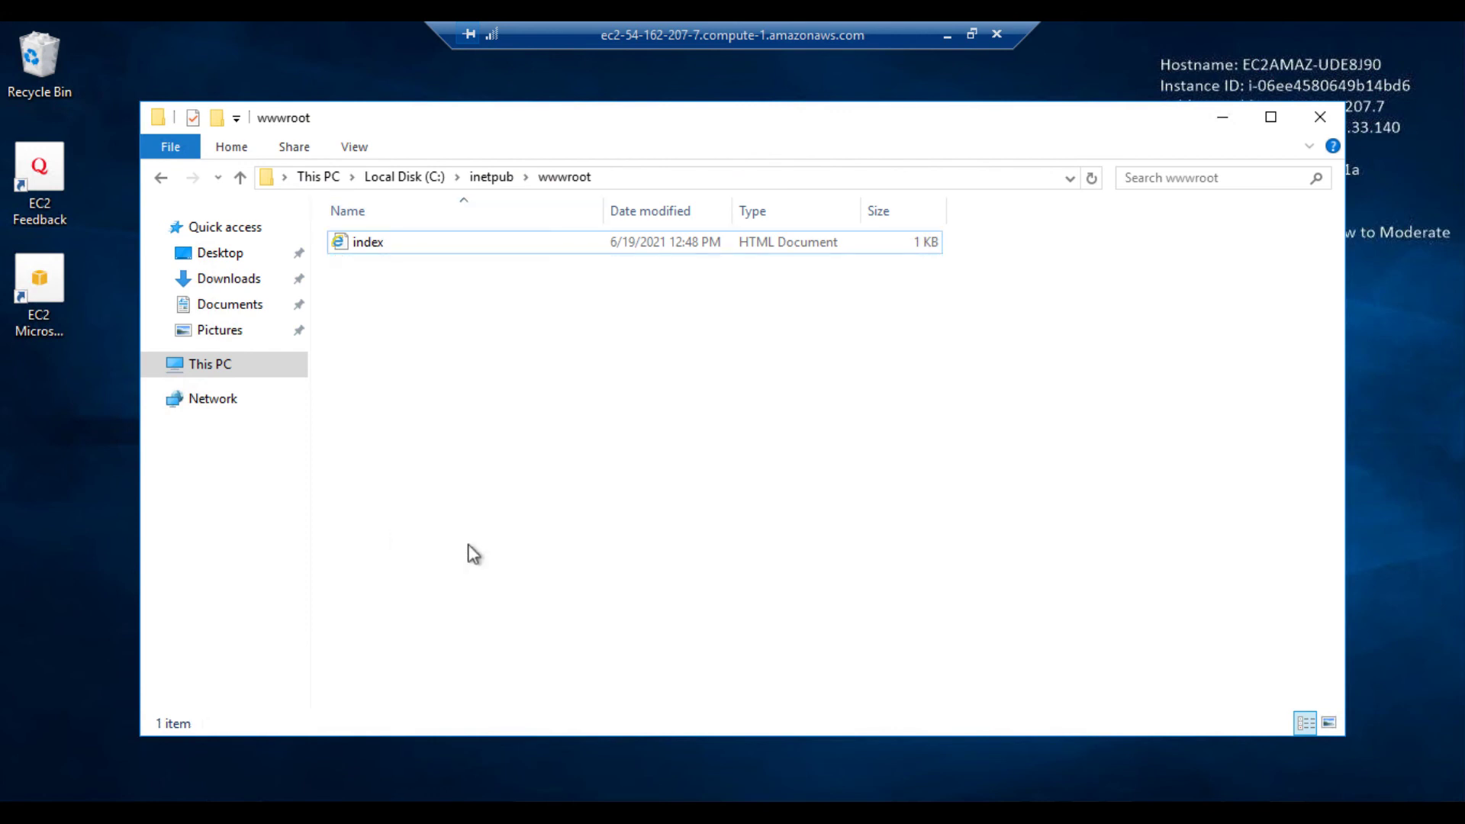
Step: Minimize the wwwroot window and the remote session, and open the Webserver instance's details page in the AWS console
left_click(1220, 120)
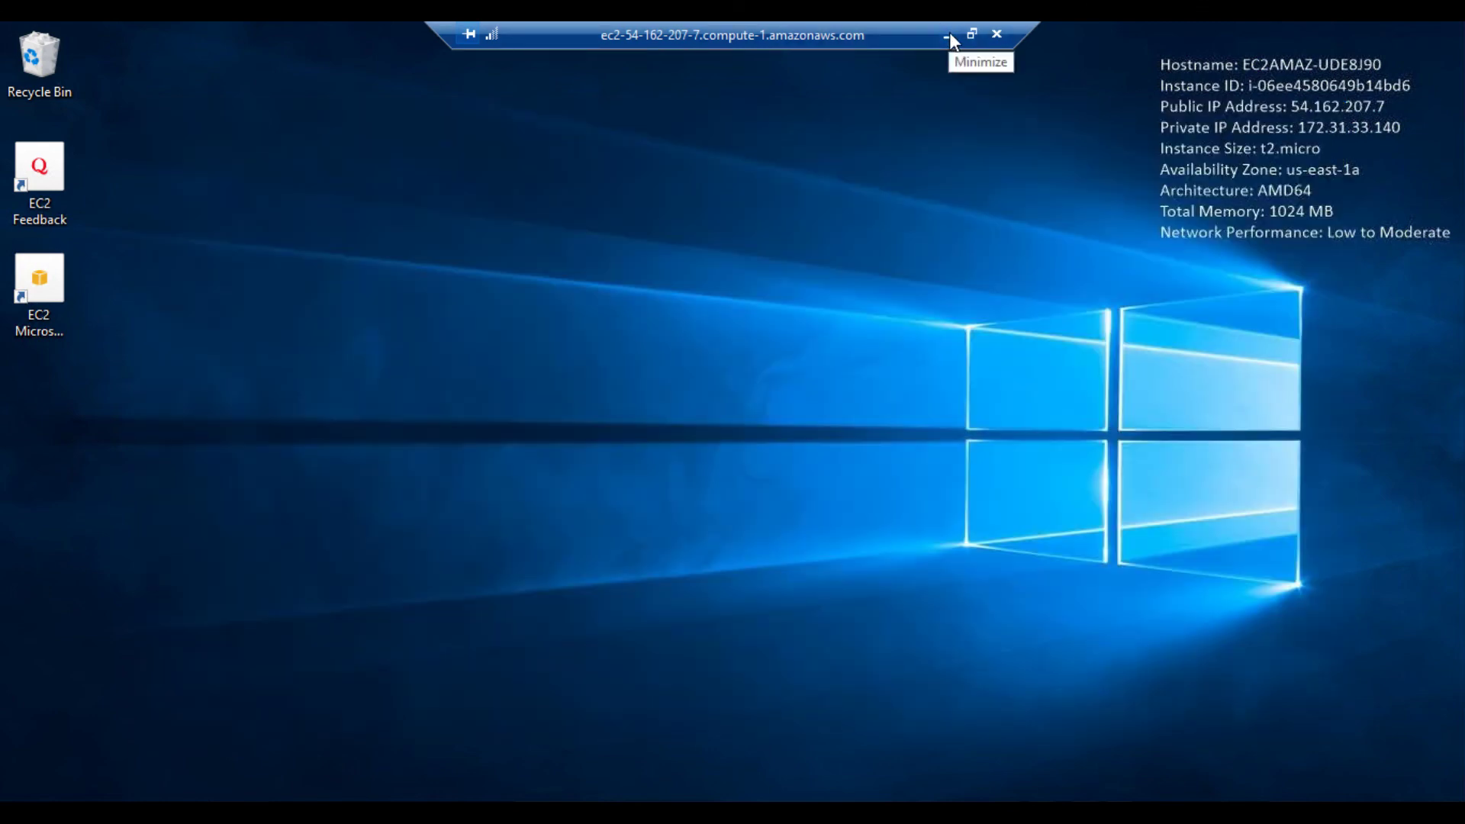
left_click(950, 35)
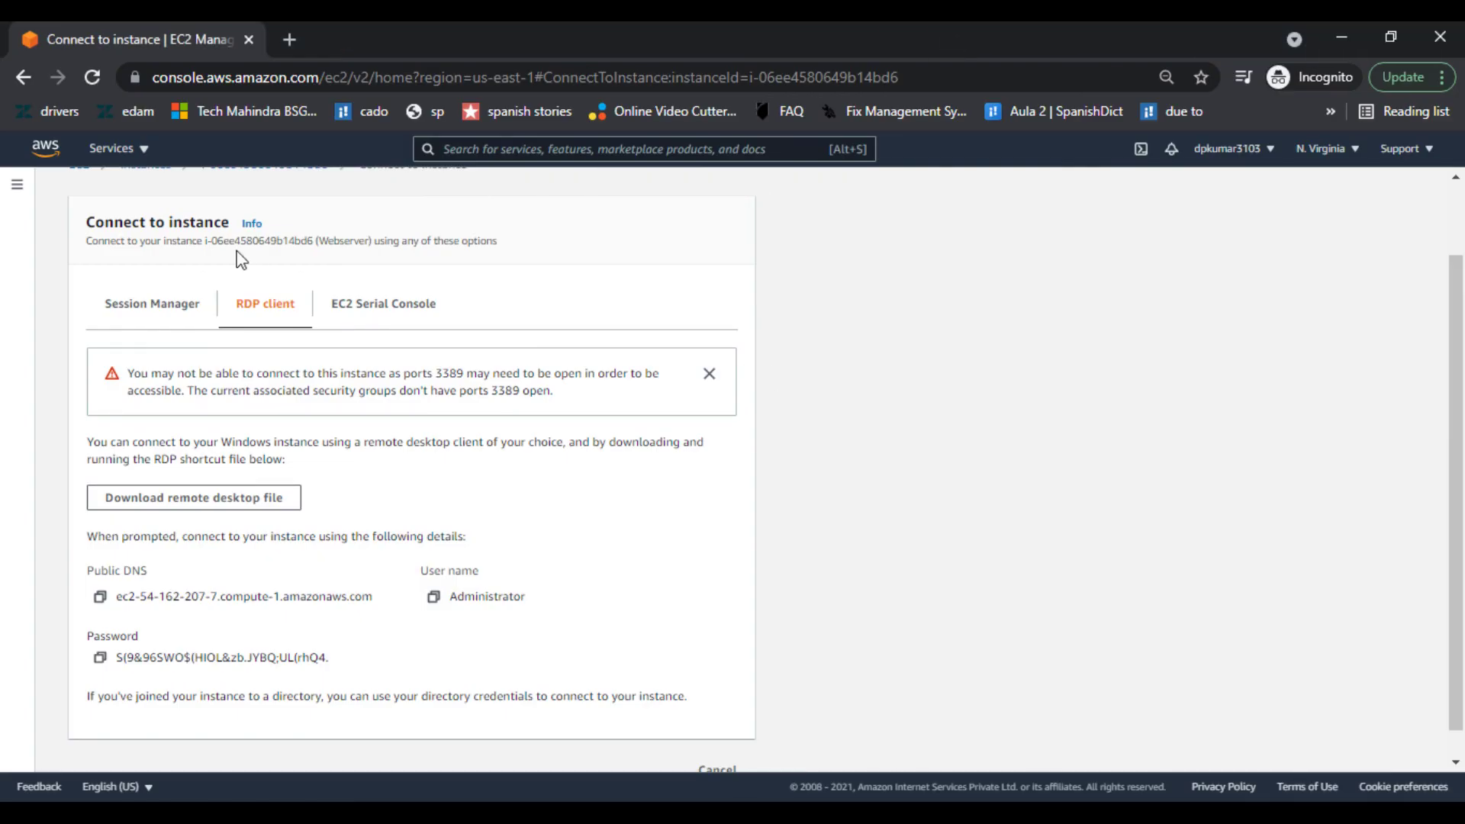
scroll(214, 275, "up", 1)
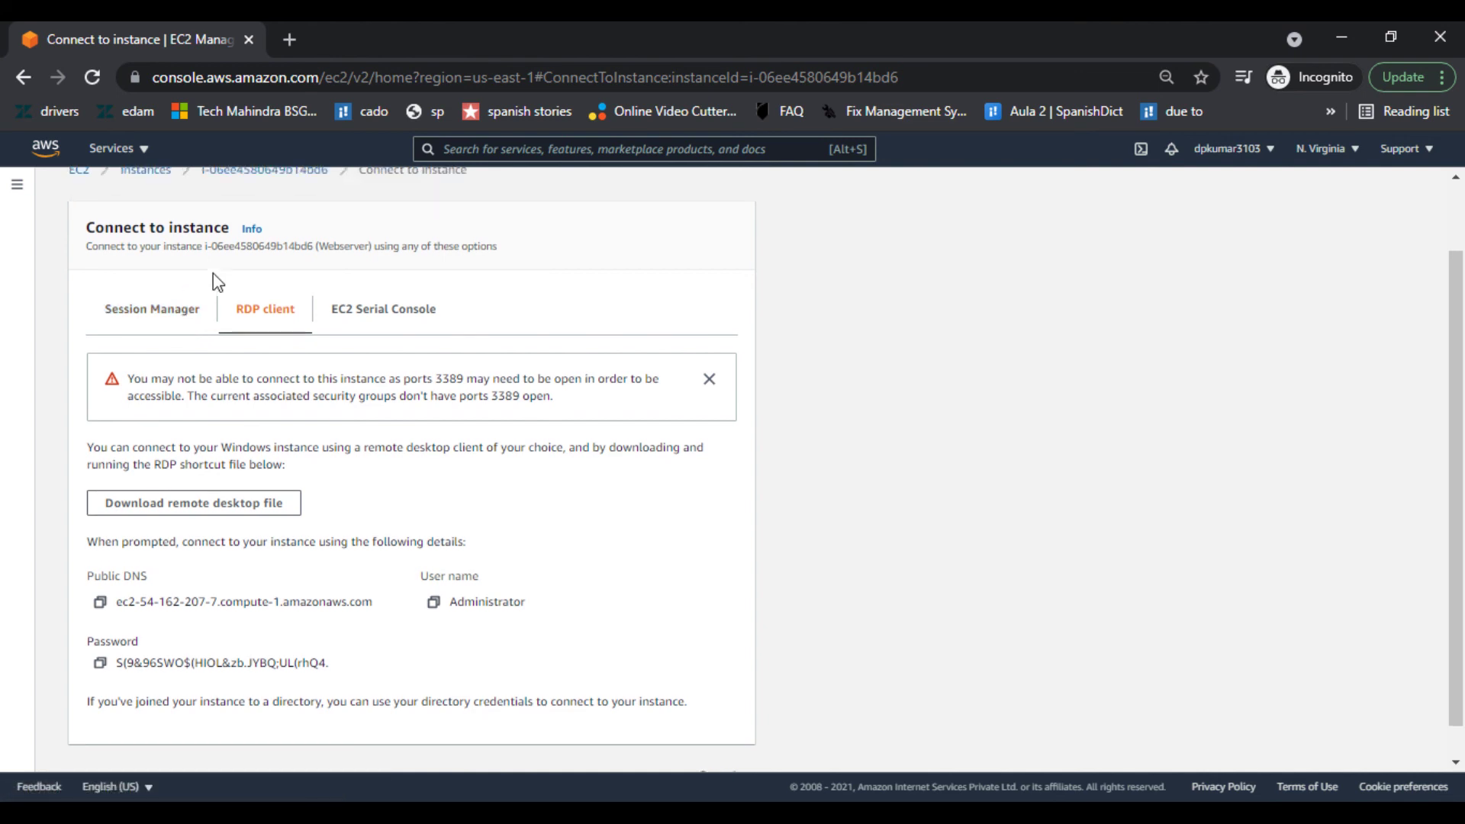
scroll(212, 273, "up", 1)
left_click(231, 256)
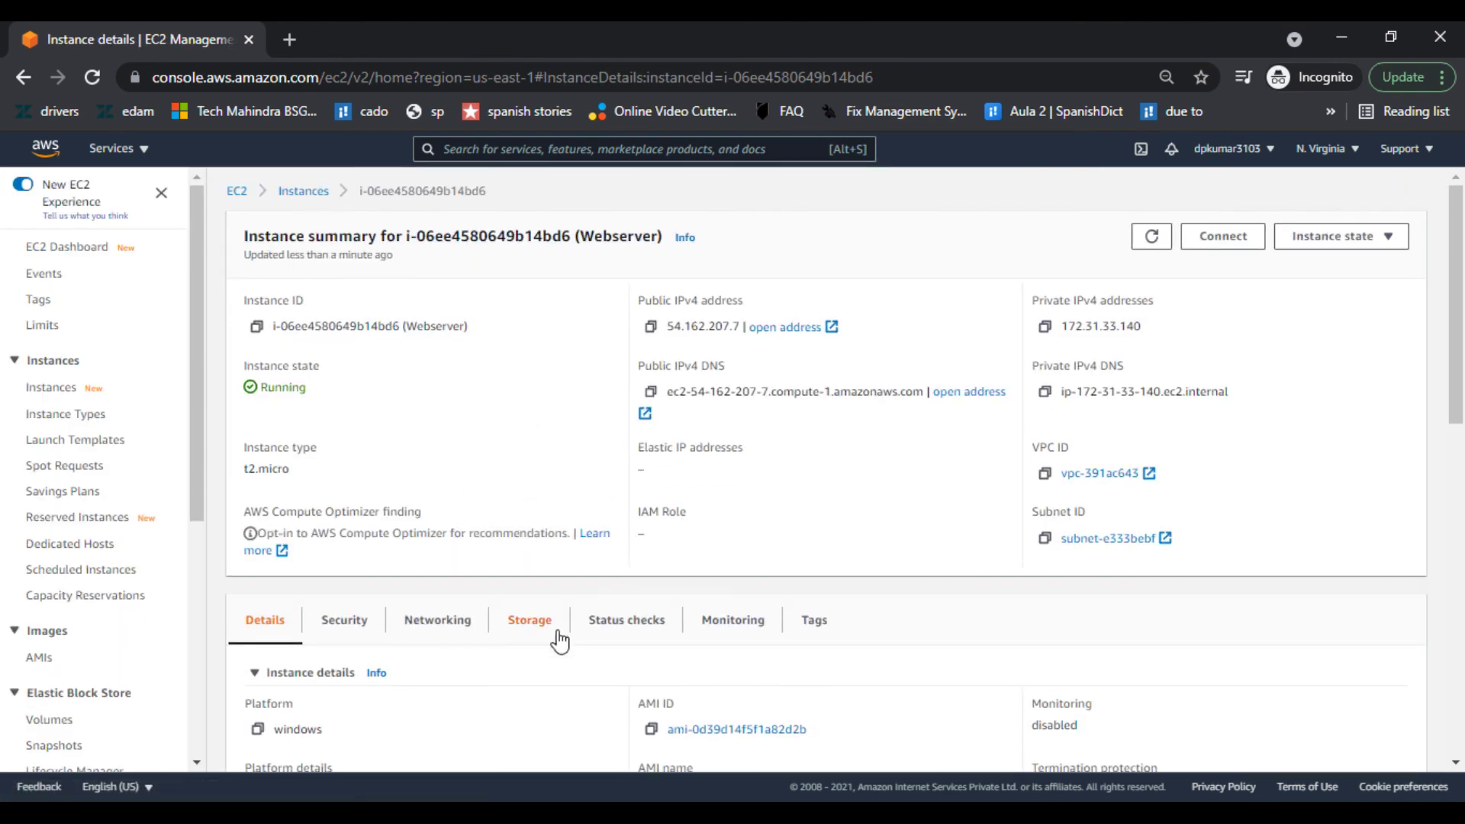
scroll(556, 649, "down", 2)
scroll(556, 650, "down", 1)
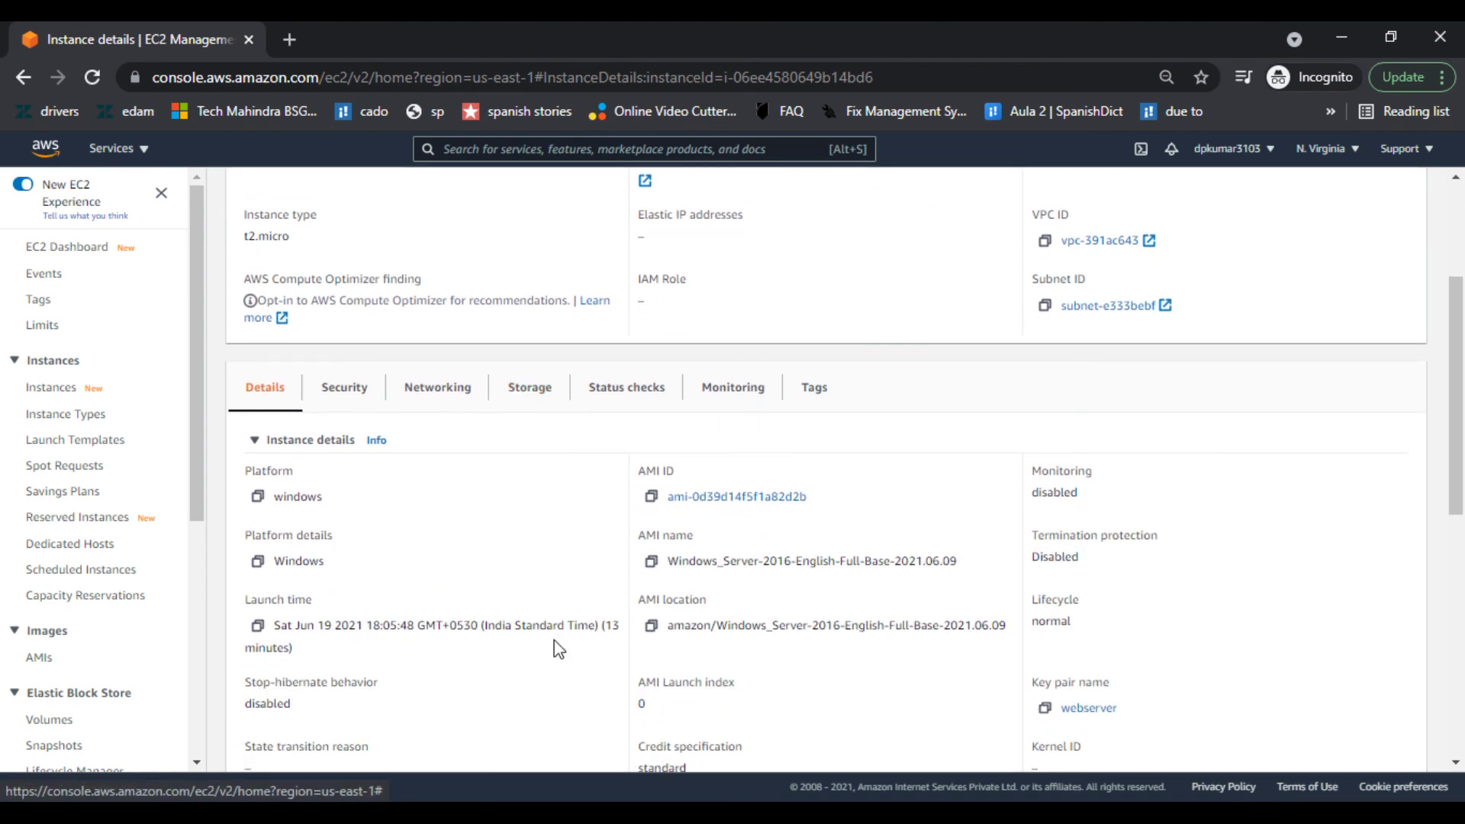
scroll(557, 649, "down", 2)
scroll(557, 648, "up", 5)
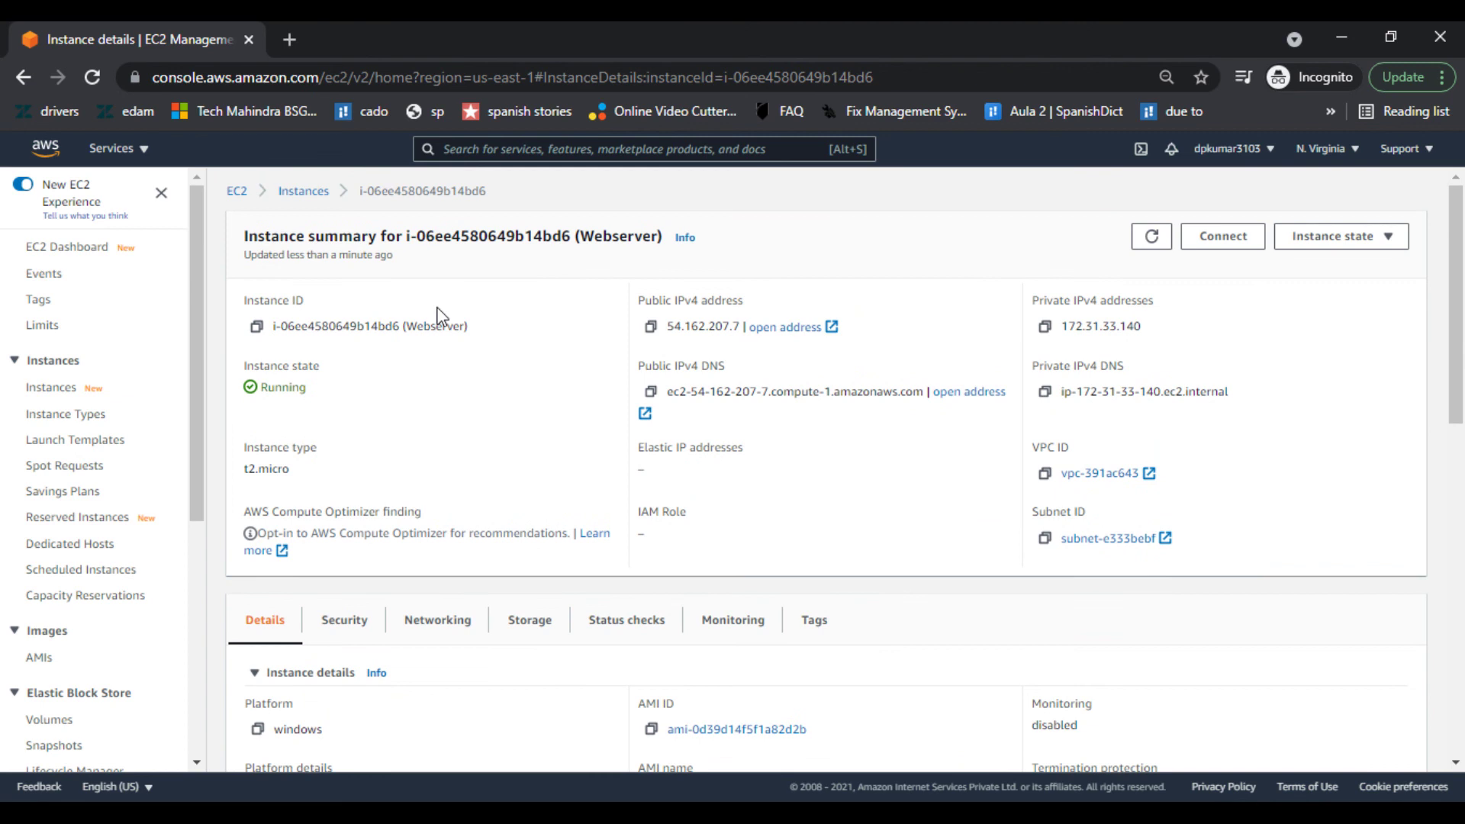
Step: Copy the Webserver instance's public IPv4 address from the Instances list and load it in a new browser tab
left_click(305, 190)
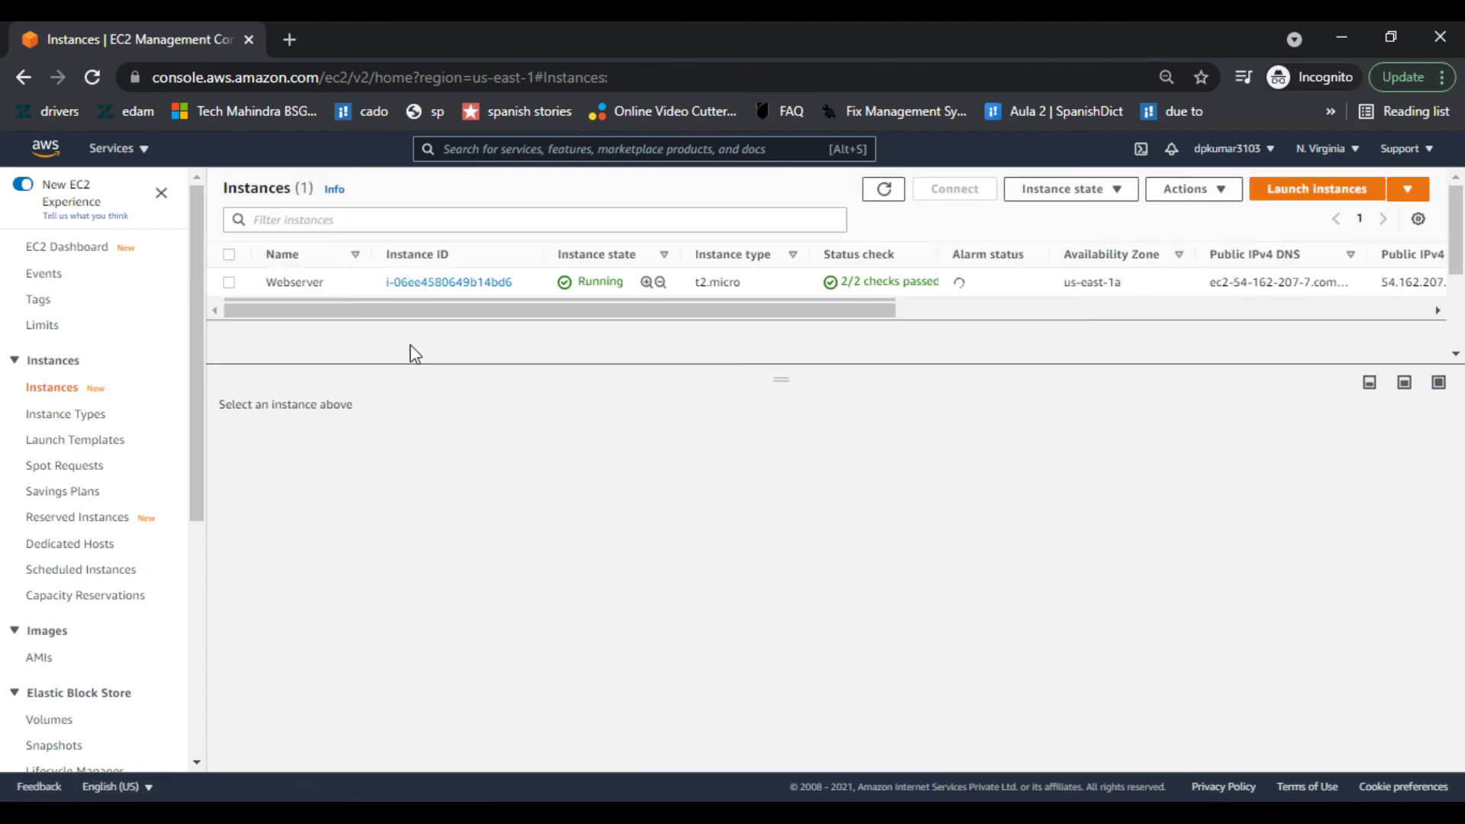
left_click(229, 281)
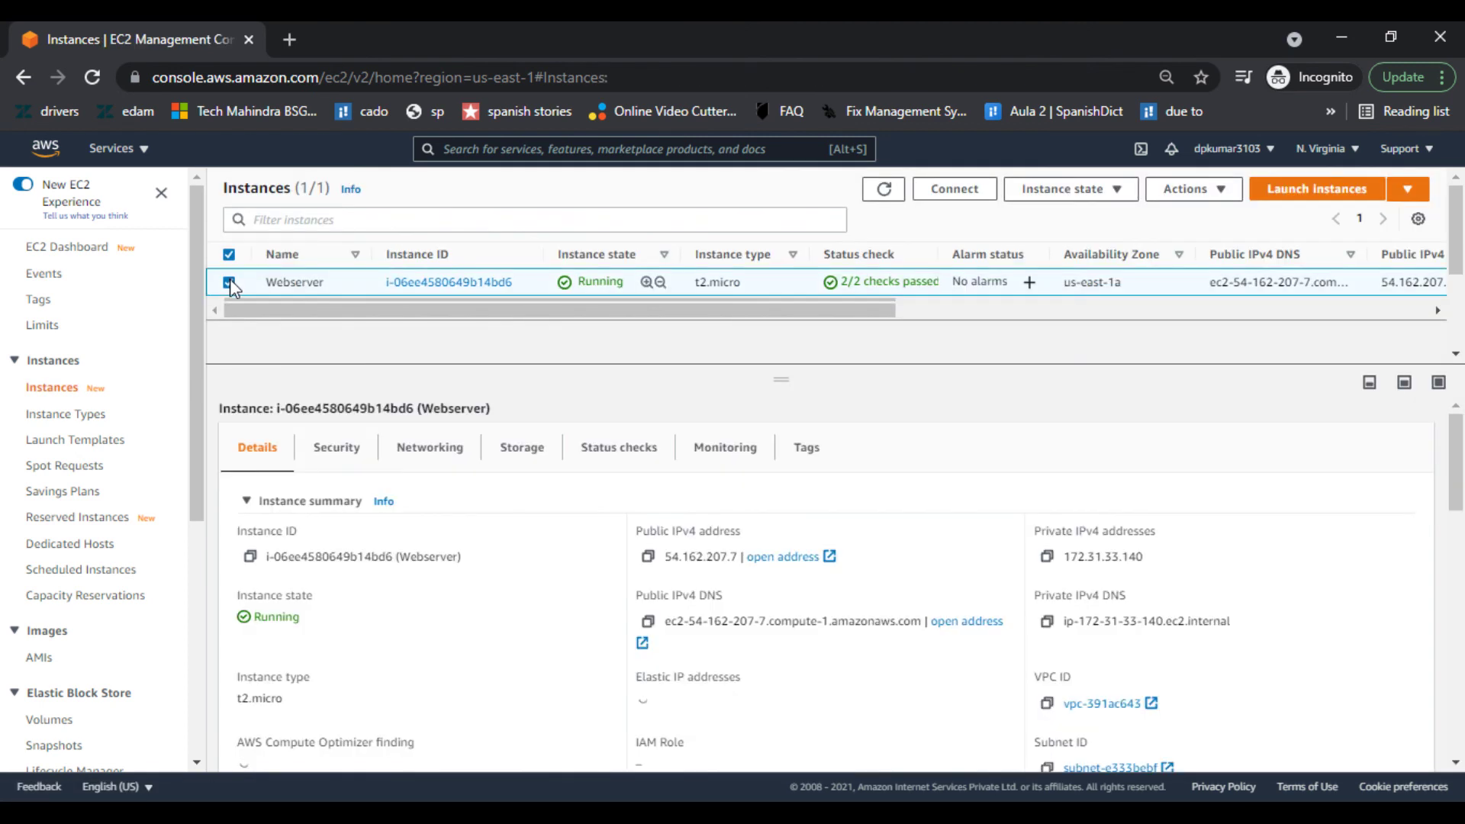
left_click(649, 559)
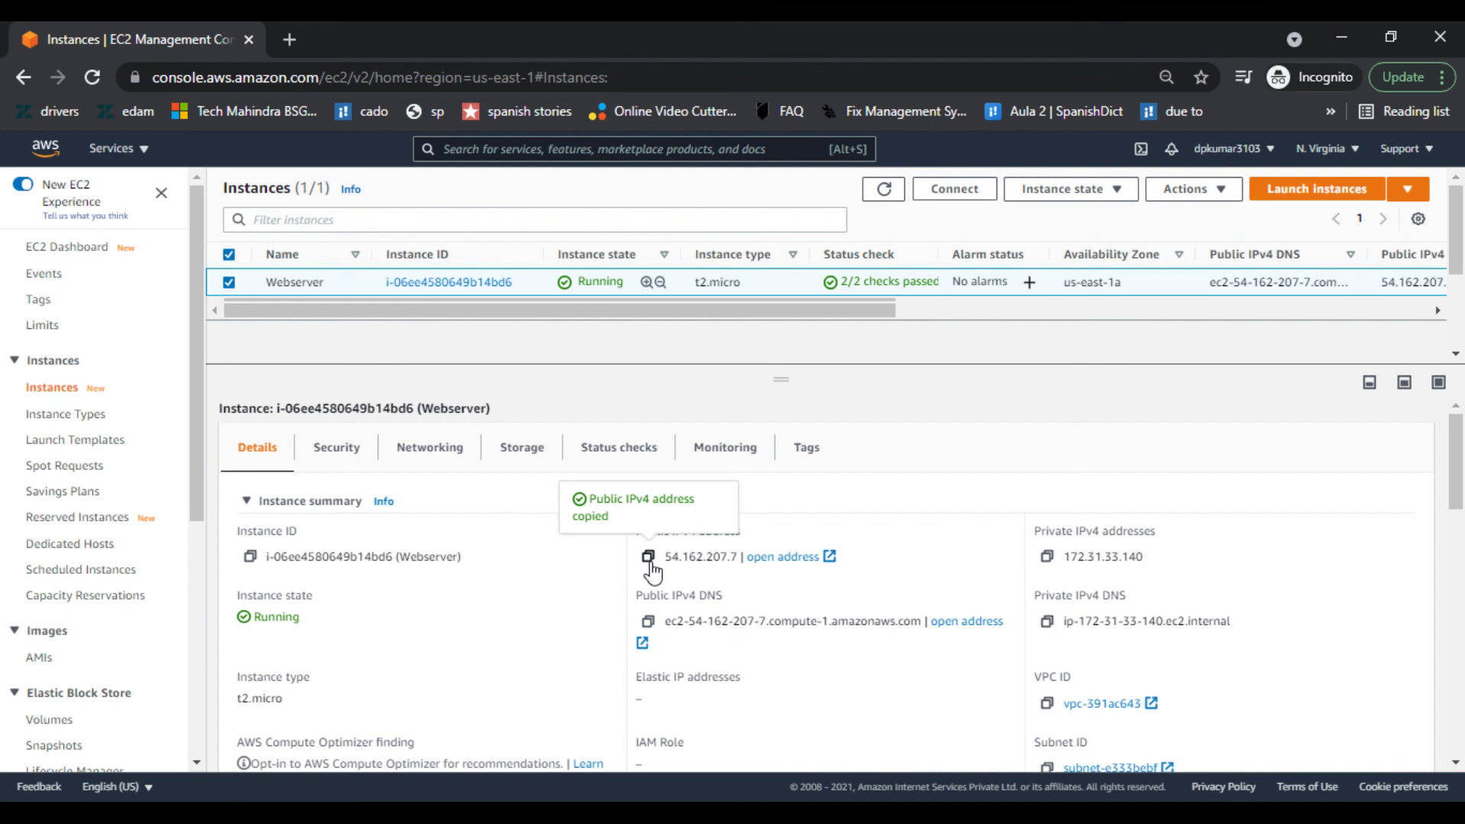
left_click(294, 37)
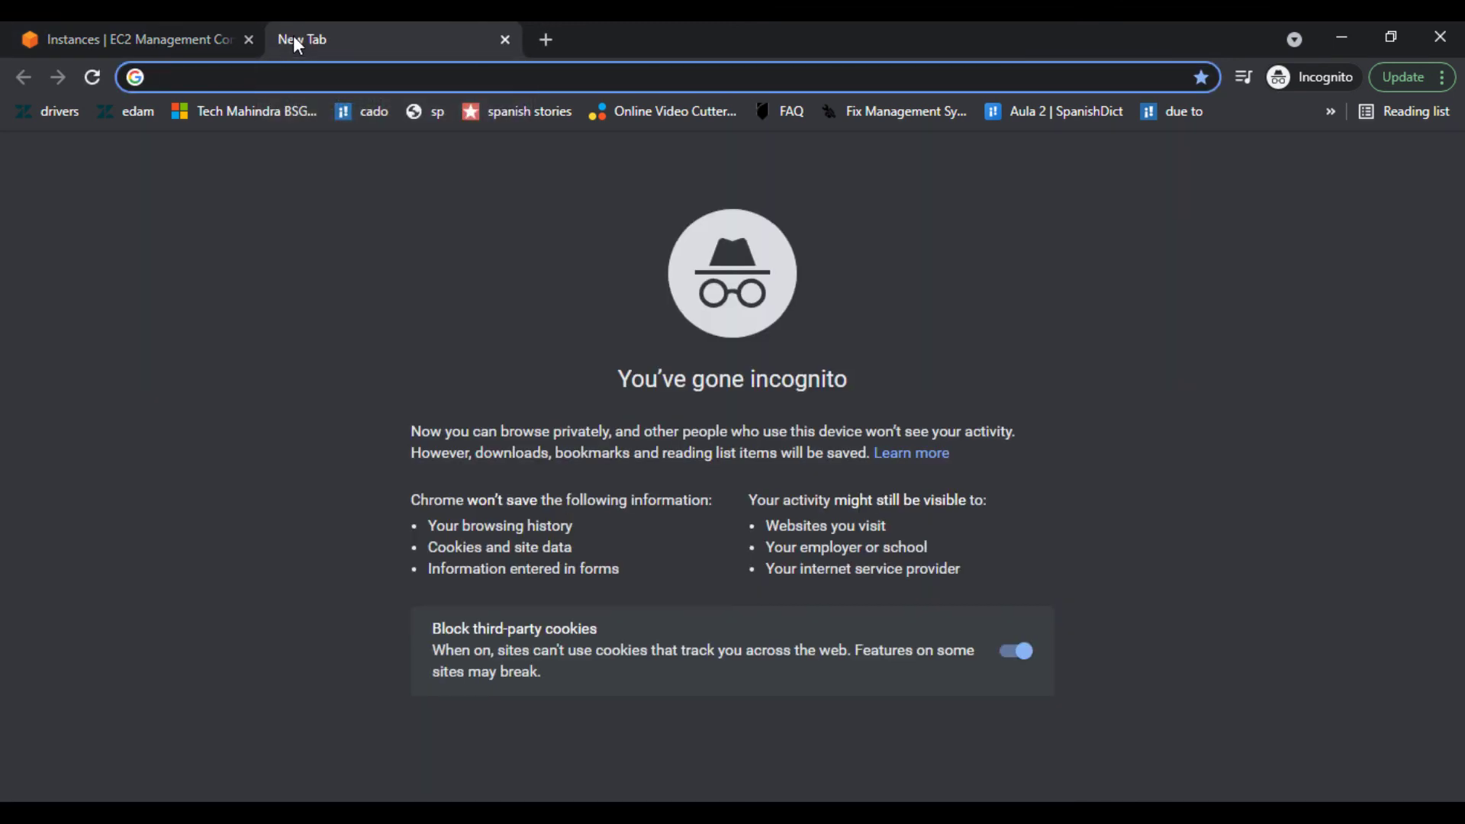
key("ctrl+v")
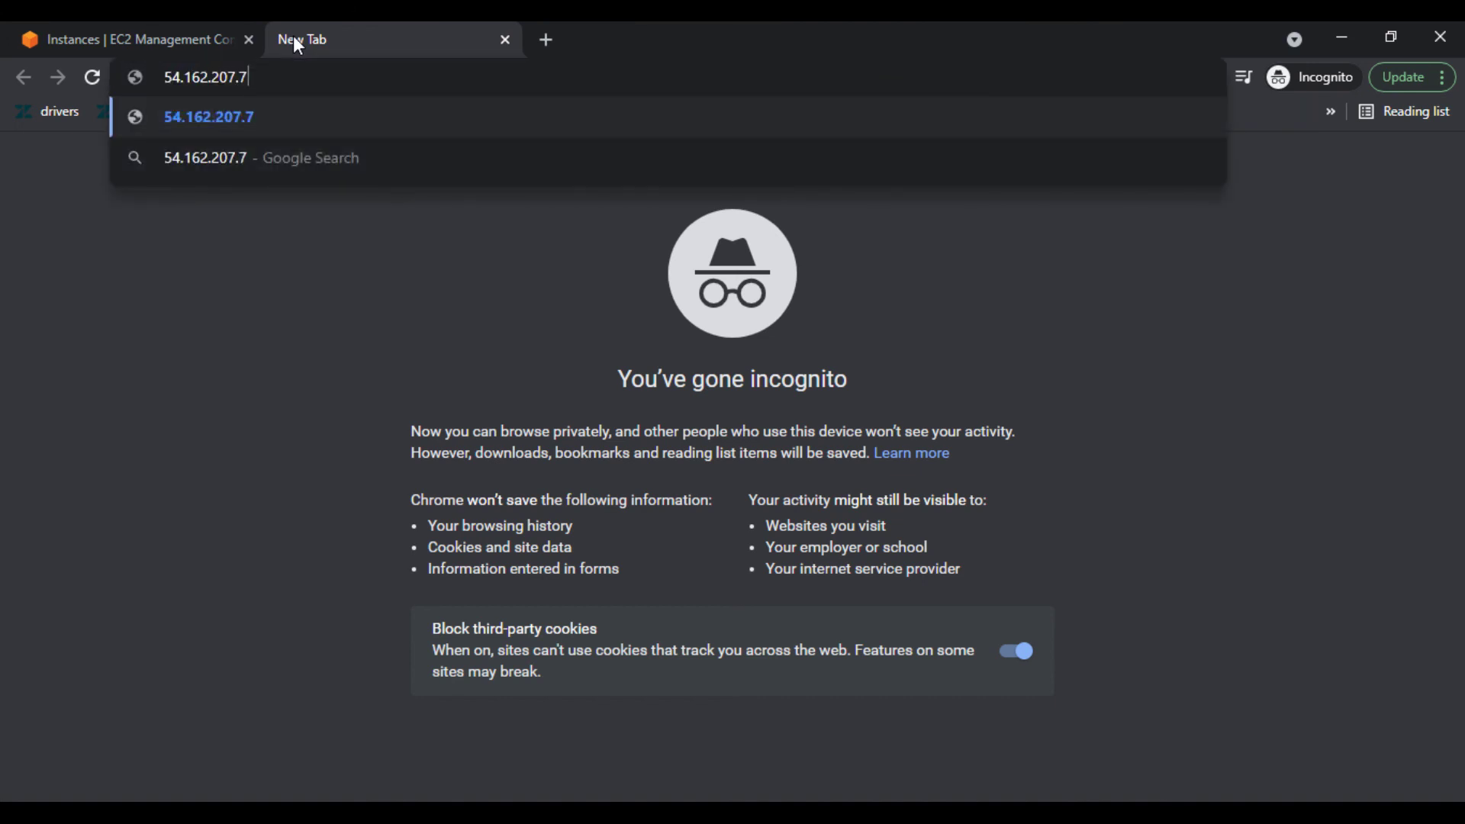
key("Return")
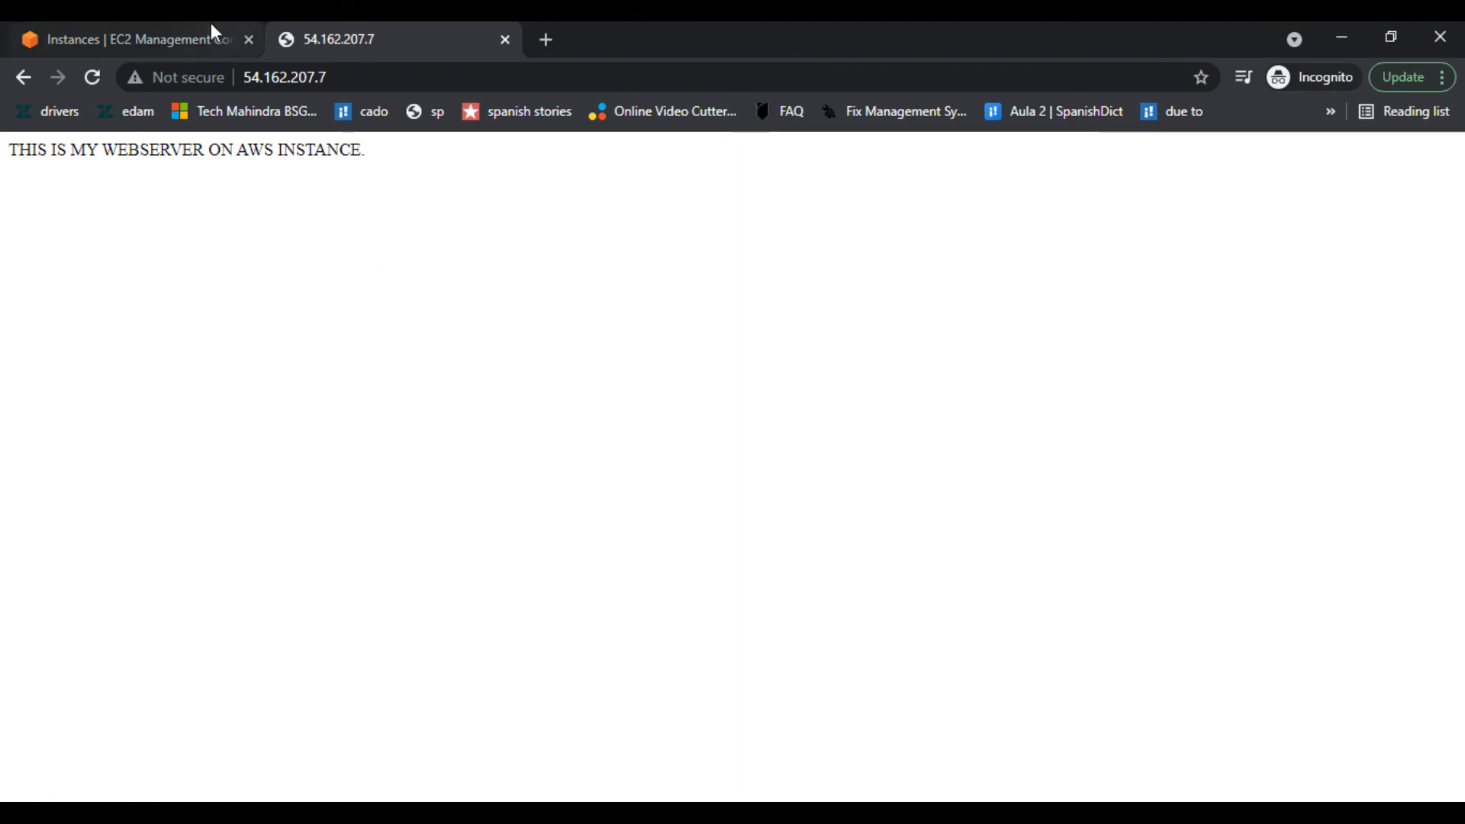
Step: Return to the EC2 Instances list and terminate the Webserver instance, confirming the termination
left_click(183, 29)
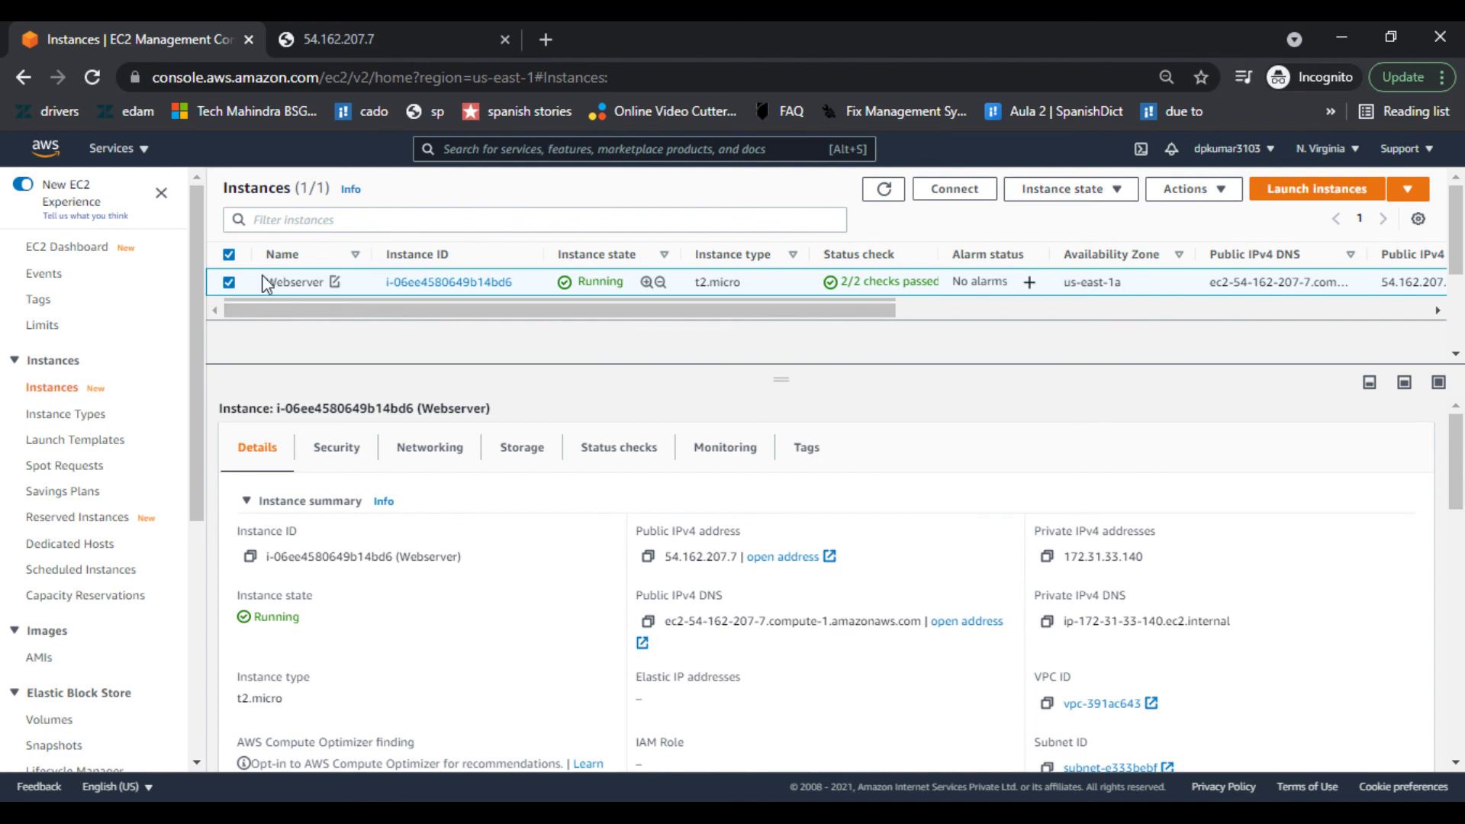
left_click(1078, 191)
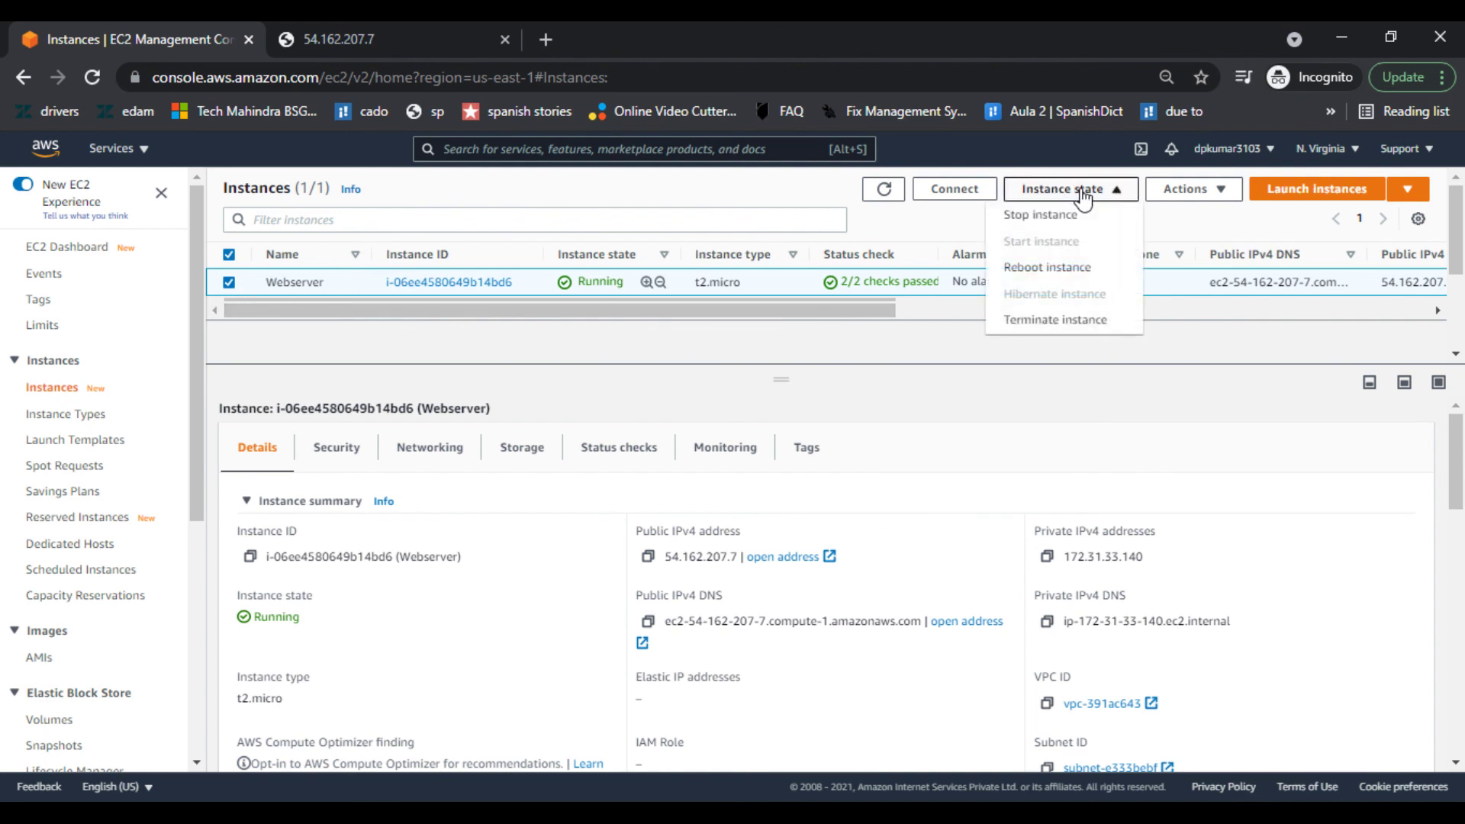
left_click(1053, 320)
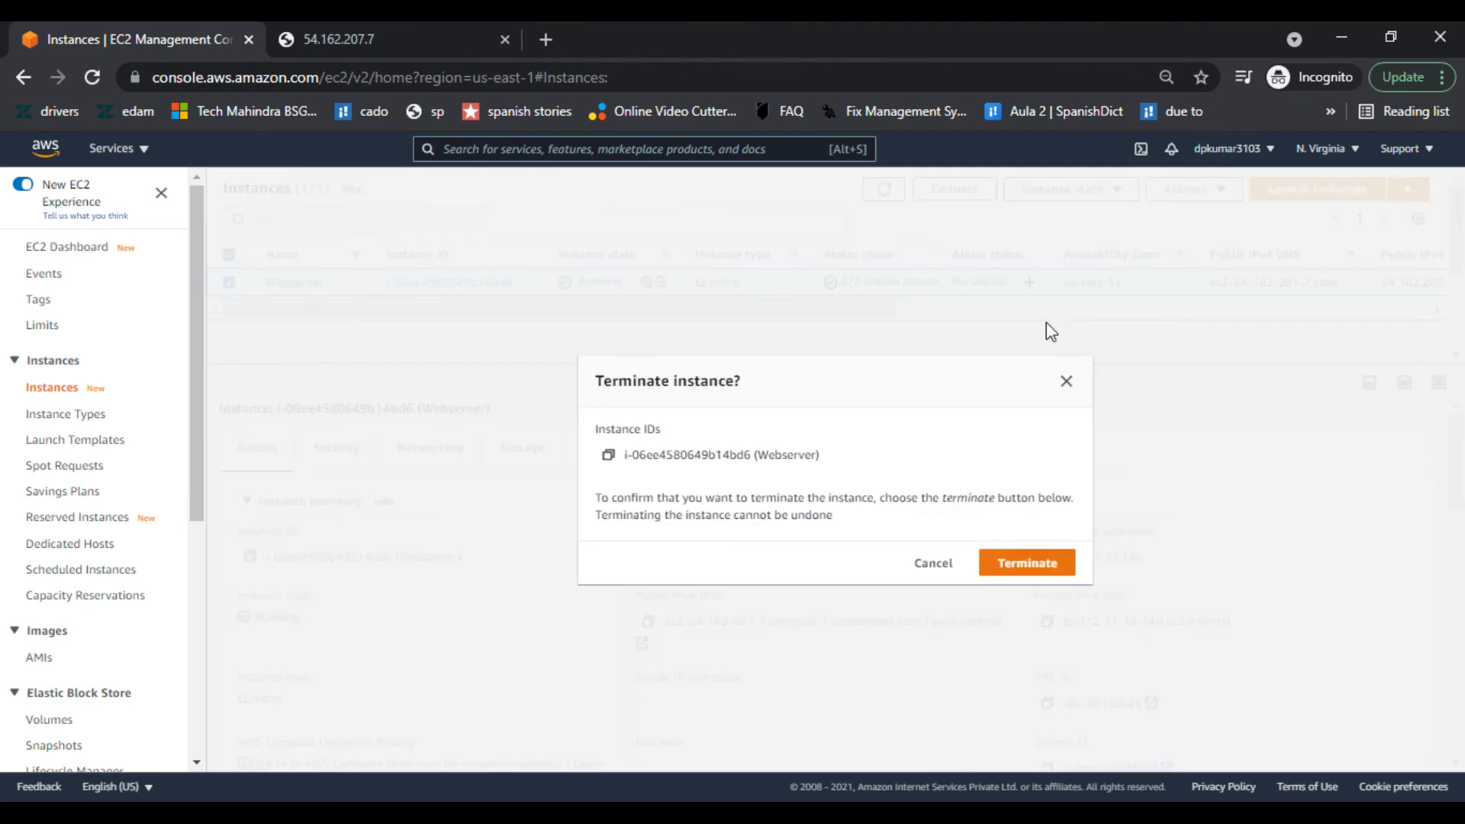
left_click(1033, 572)
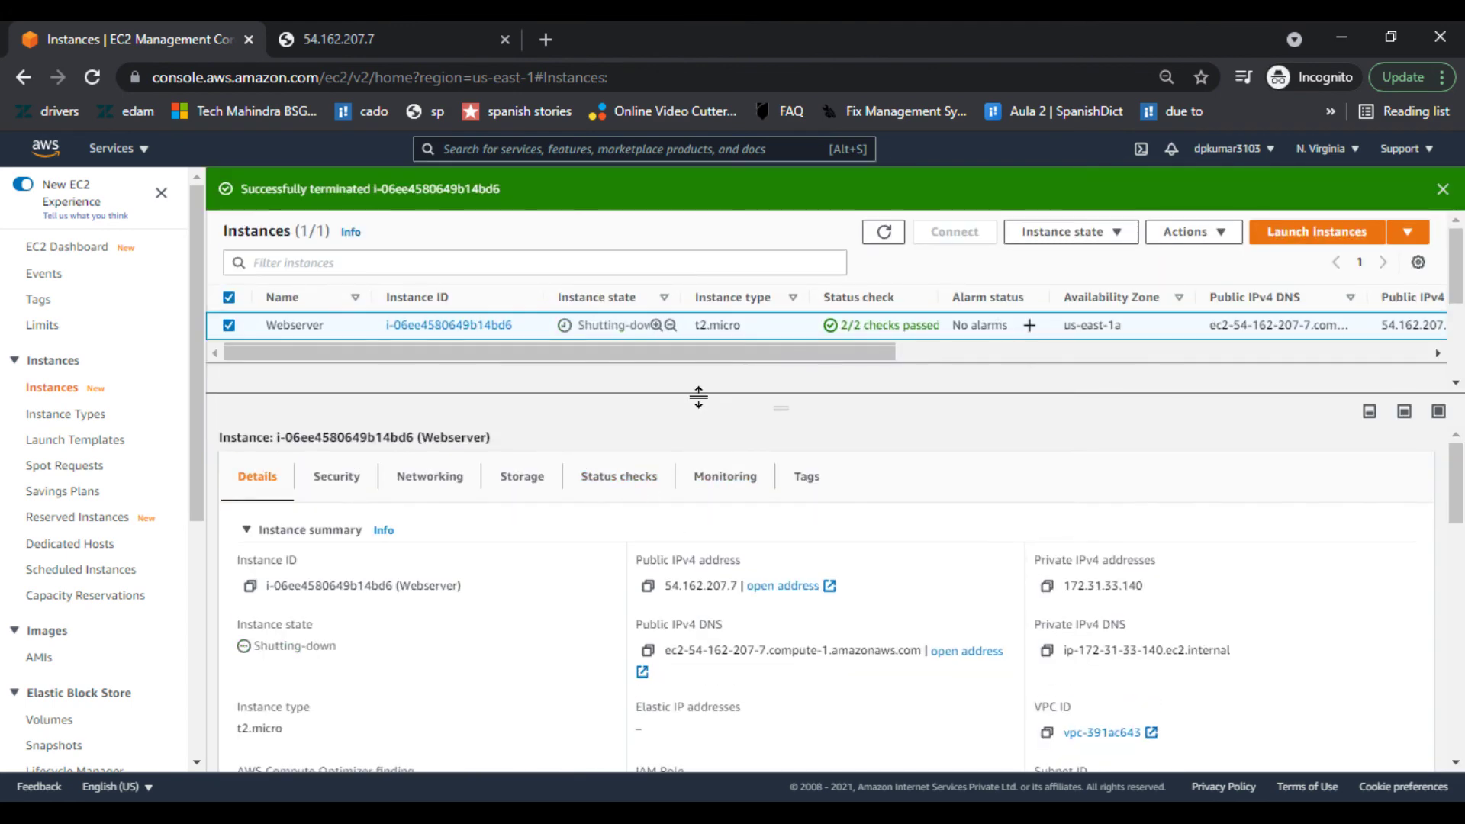